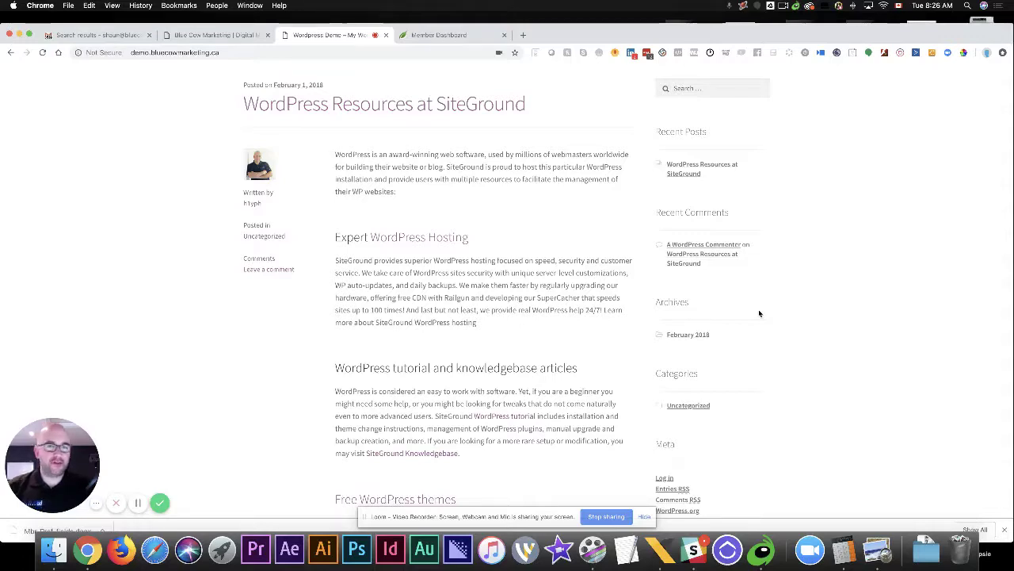
Append /wp-admin to the site's address and load the admin login page
scroll(758, 313, up, 1)
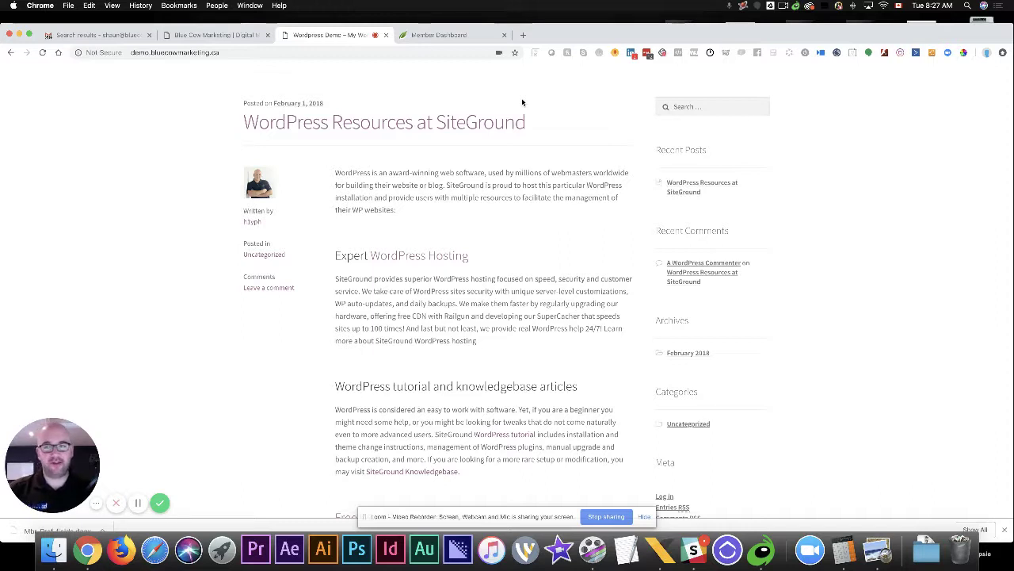
click(228, 53)
click(228, 53)
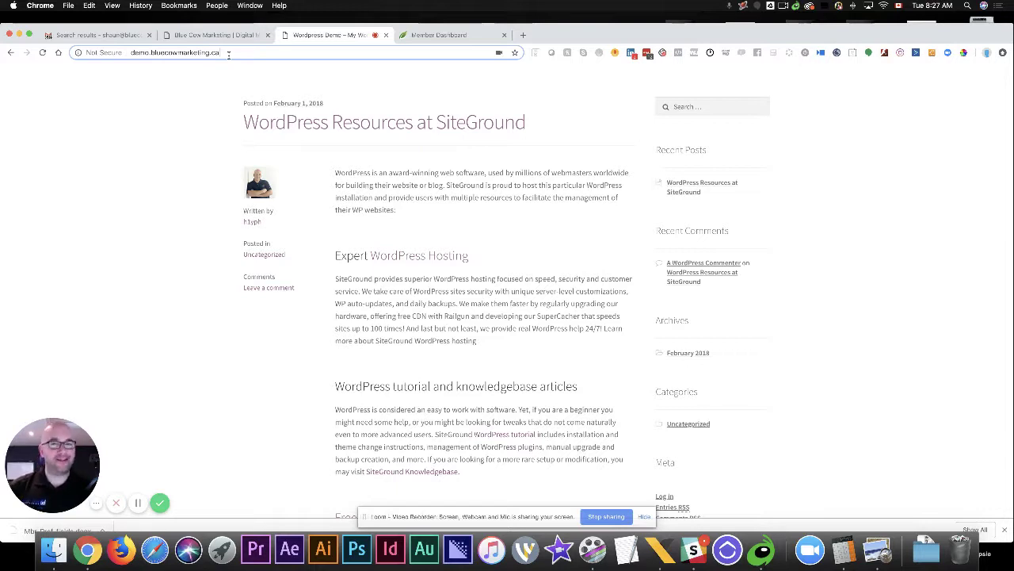
click(228, 54)
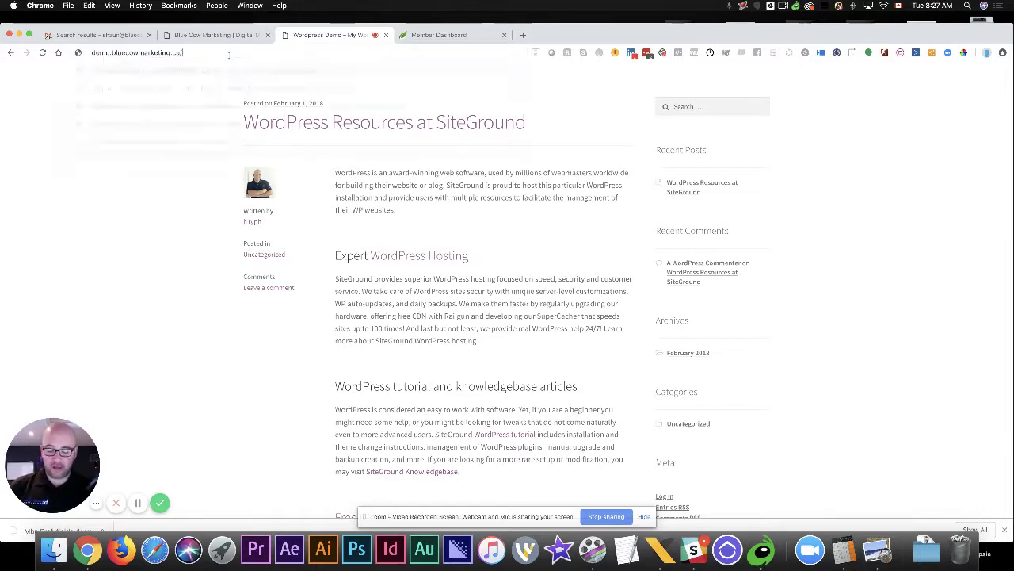
text(/wp-ad)
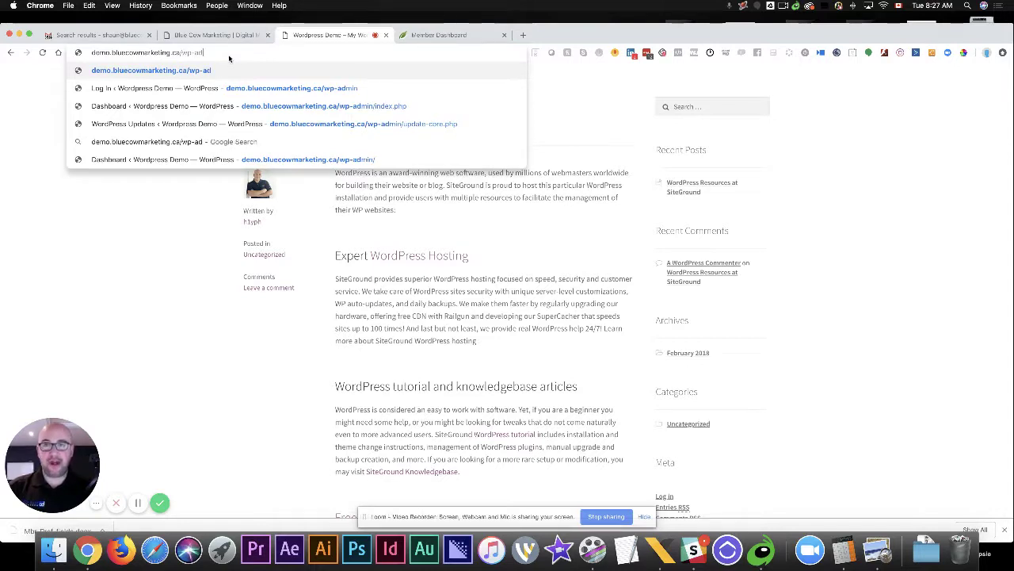
text(min)
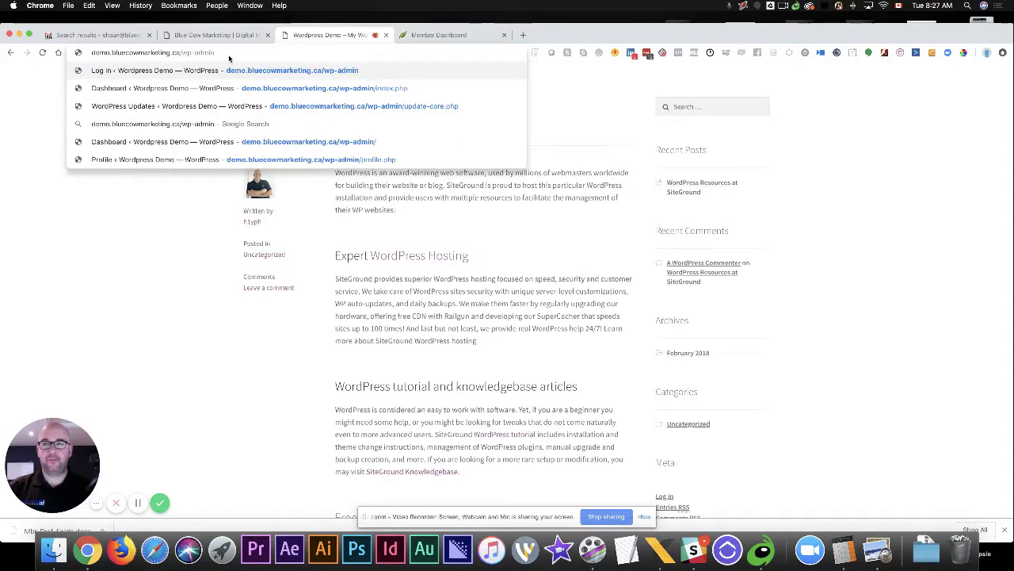
key(Return)
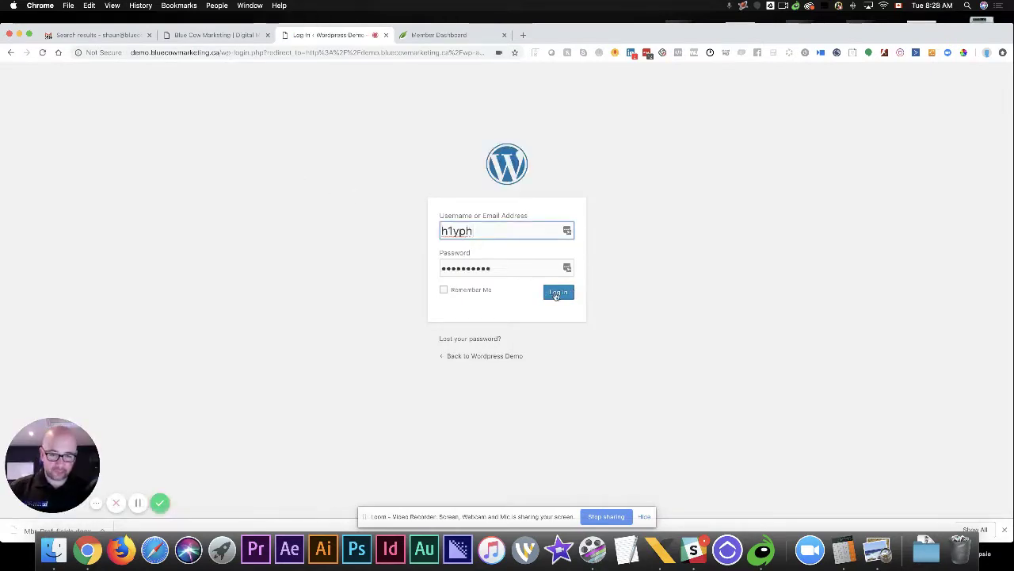
Log in to the WordPress admin and decline Chrome's offer to save the password
click(569, 293)
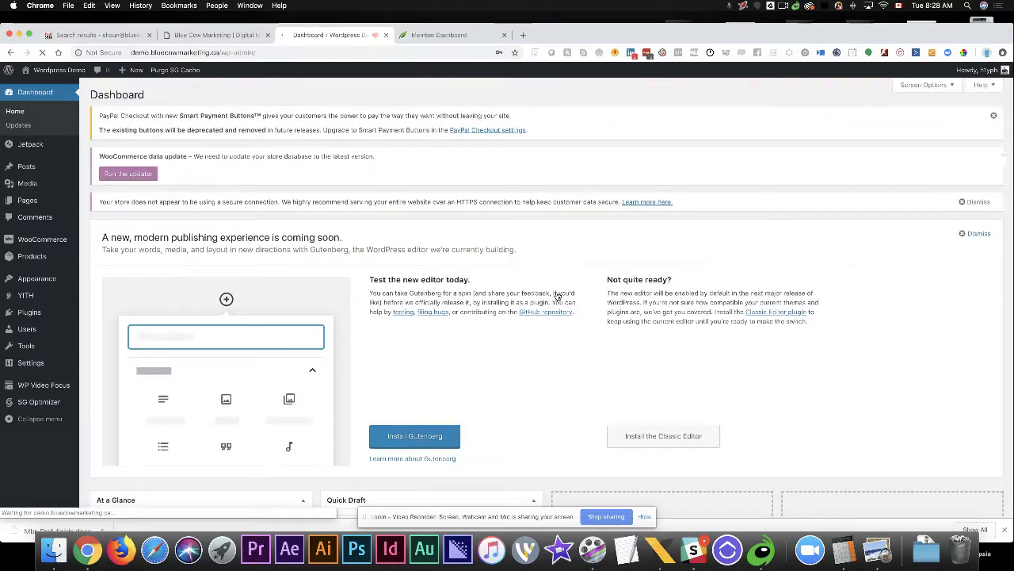
click(460, 133)
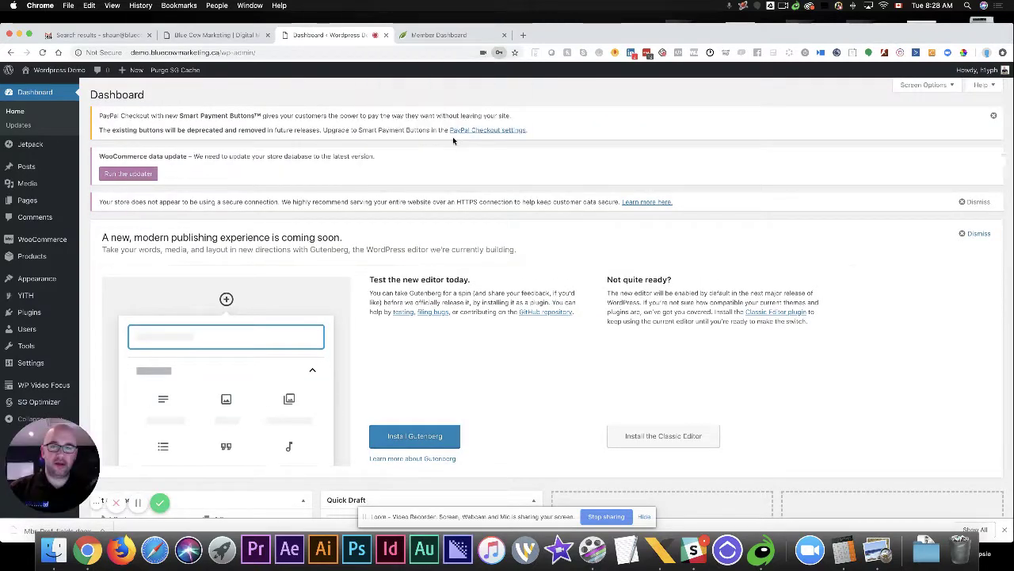
mouse_move(35, 201)
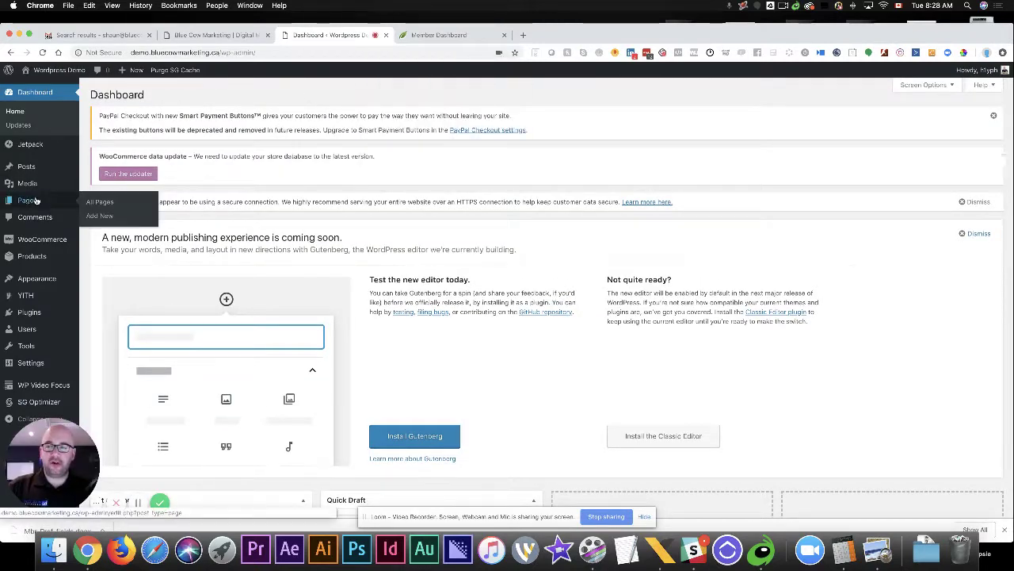
mouse_move(27, 73)
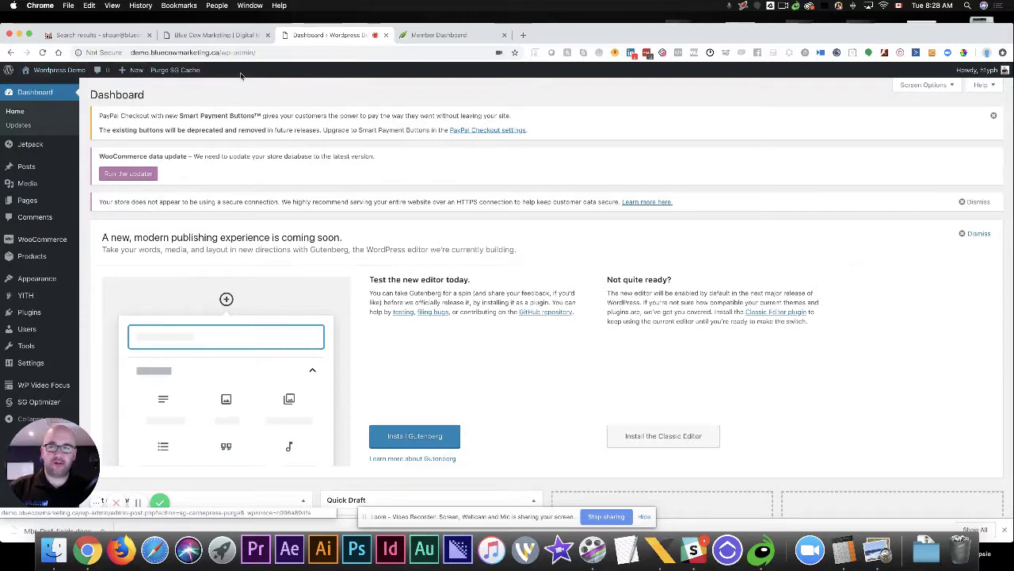
Visit the live site, browse Home and the Cart page with its two shirts, then edit the Cart page
mouse_move(70, 78)
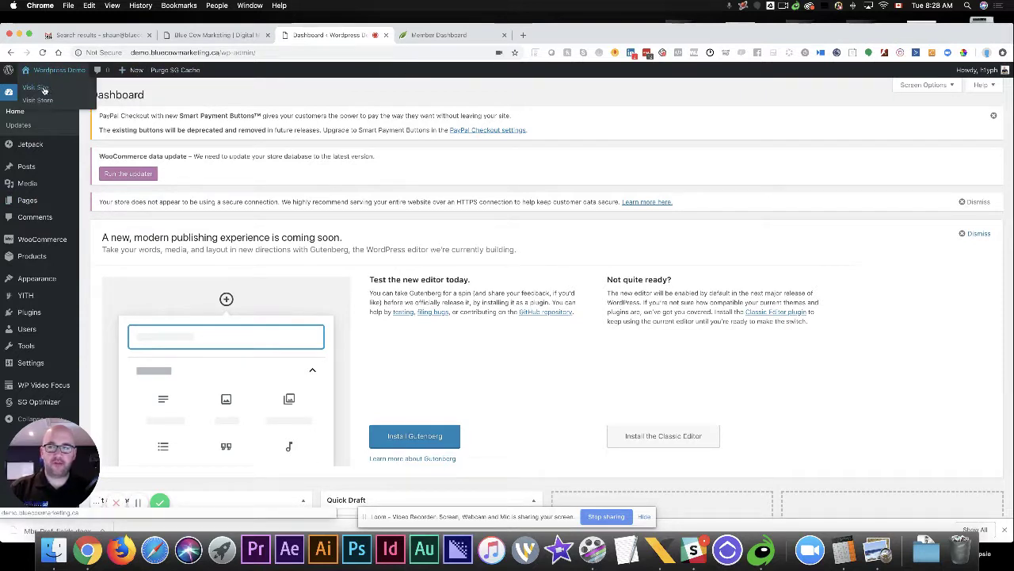
click(45, 90)
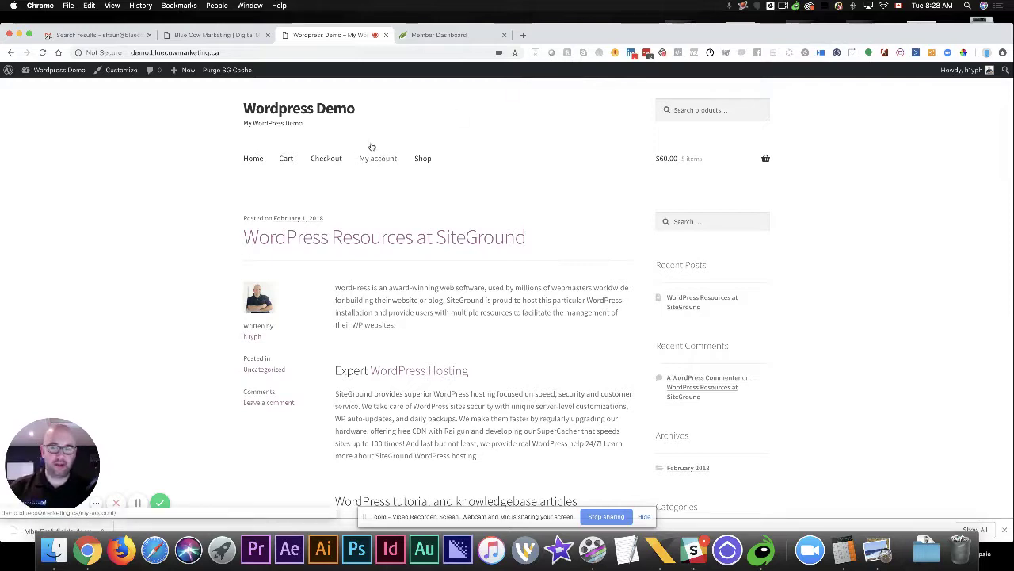
scroll(444, 305, down, 3)
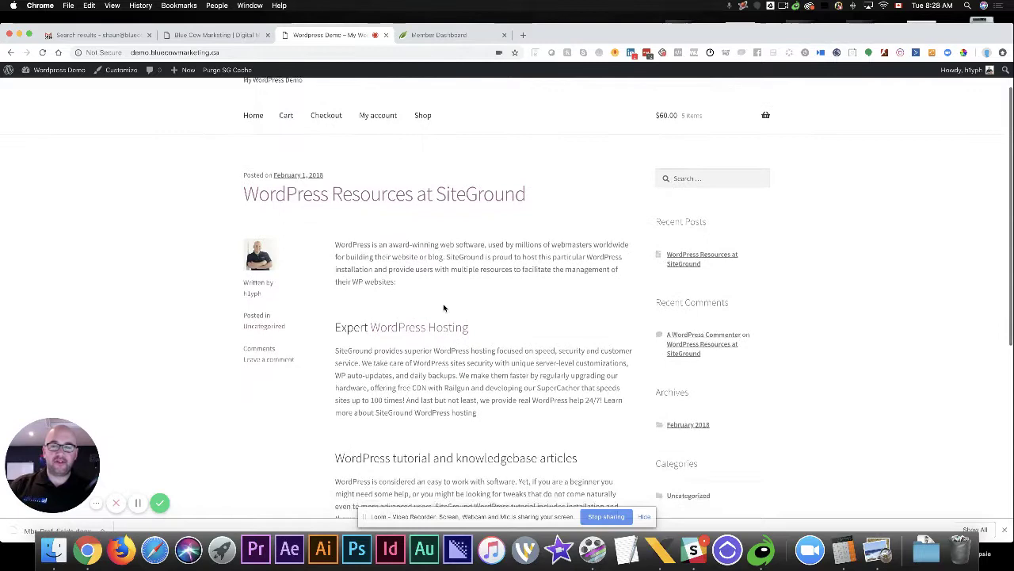
scroll(444, 305, up, 3)
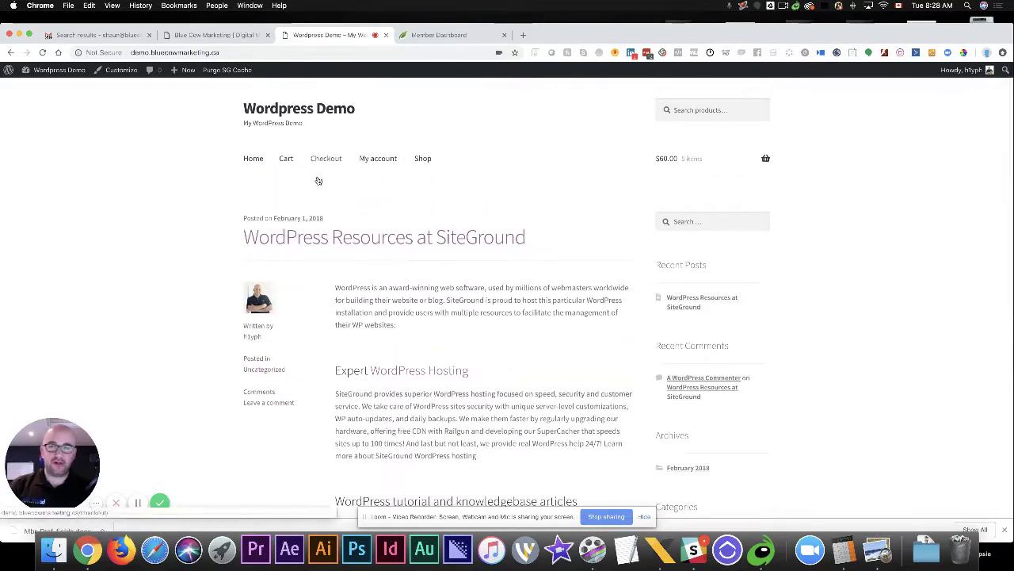
click(250, 161)
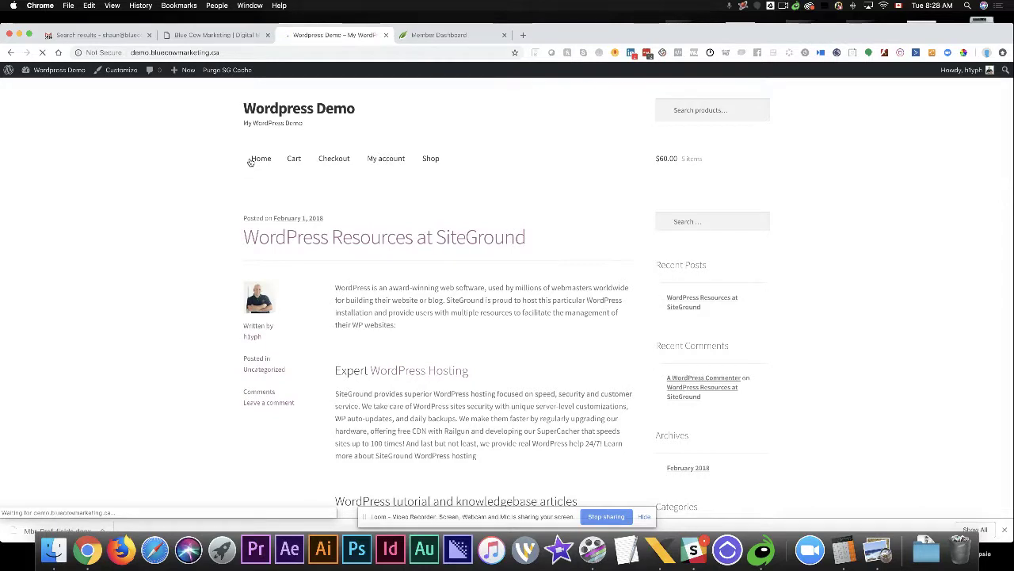
click(290, 160)
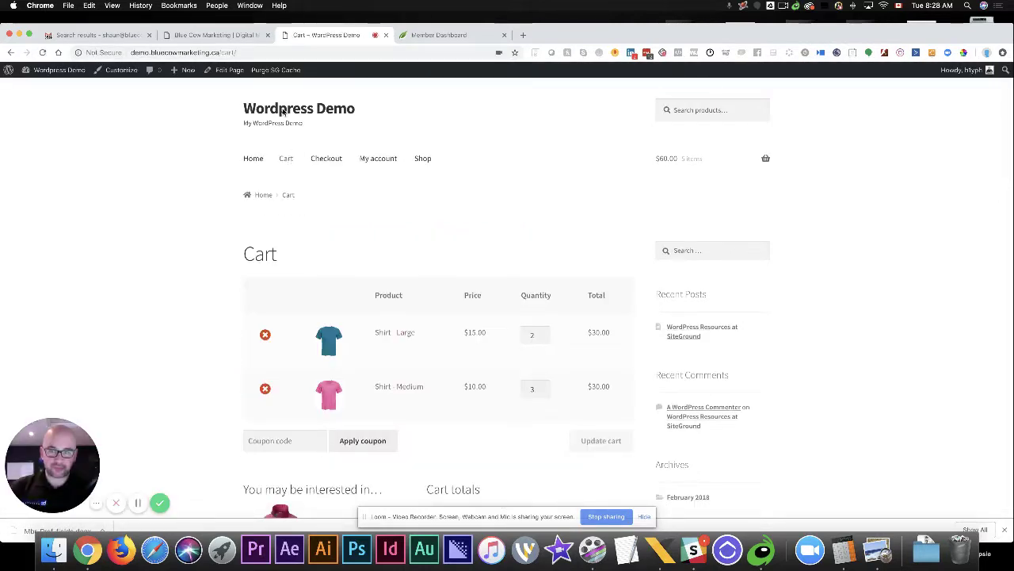
click(229, 70)
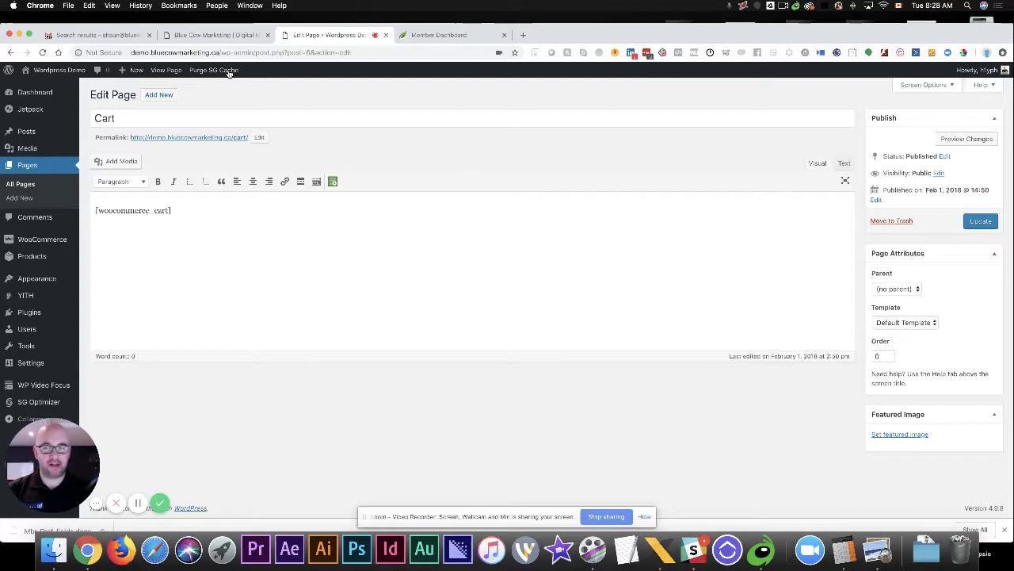
Add 'Headline Here' as a Heading 1 above the [woocommerce_cart] shortcode
click(316, 181)
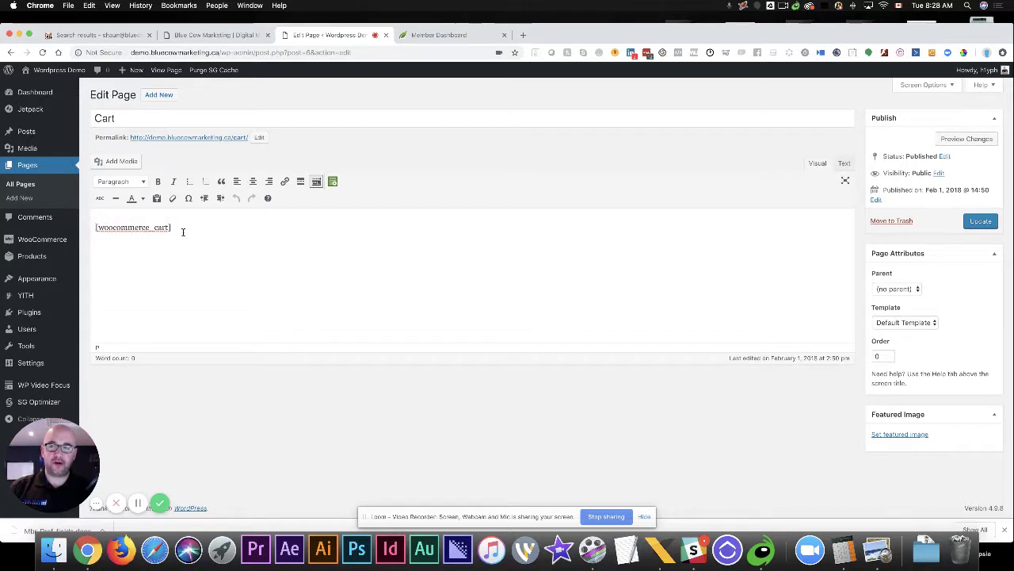
key(Return)
text(H)
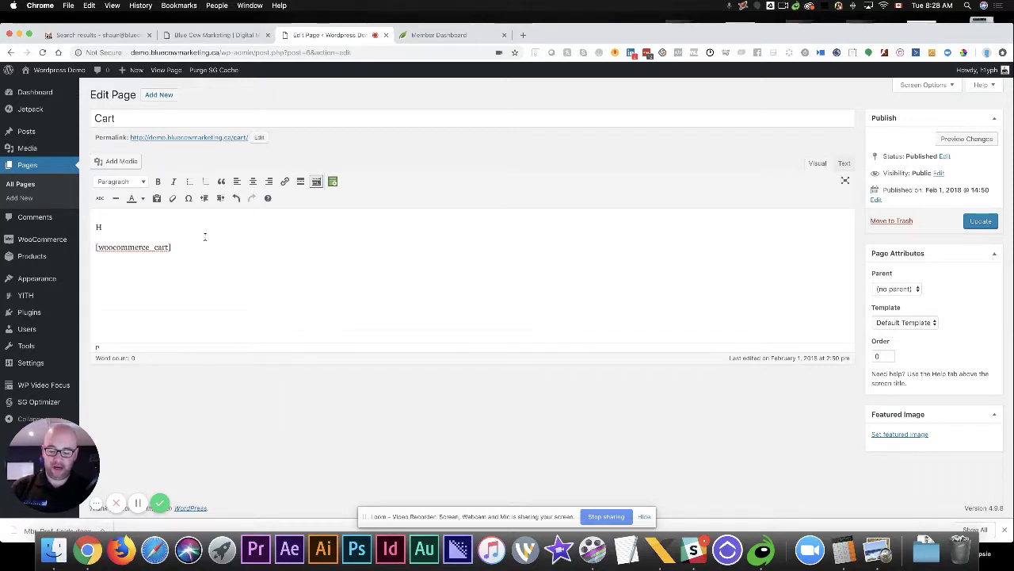
text(eadline Here)
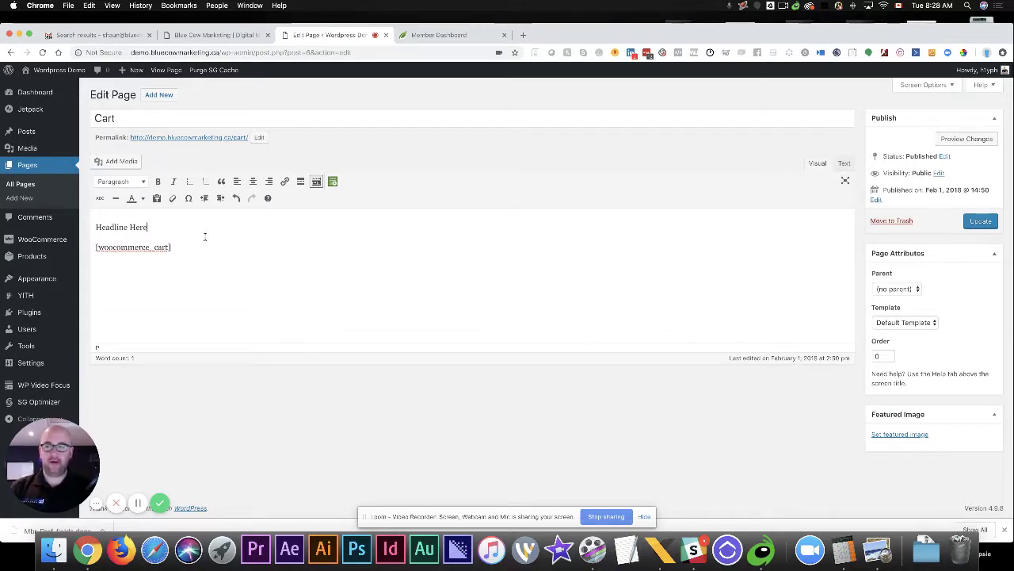
drag(167, 225, 48, 222)
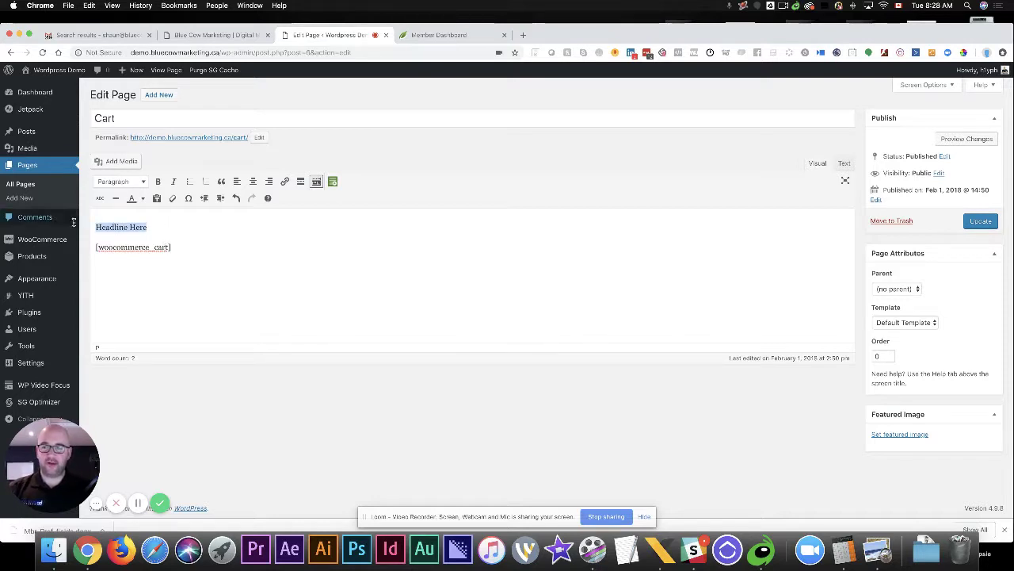
click(110, 184)
click(119, 219)
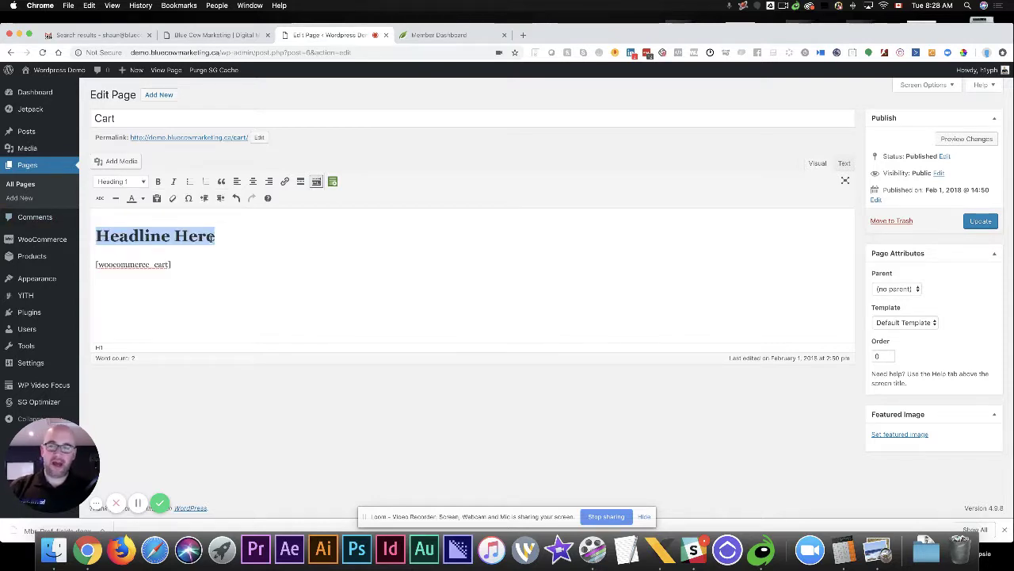
click(212, 236)
Update the Cart page and view the new heading on the live site
click(979, 221)
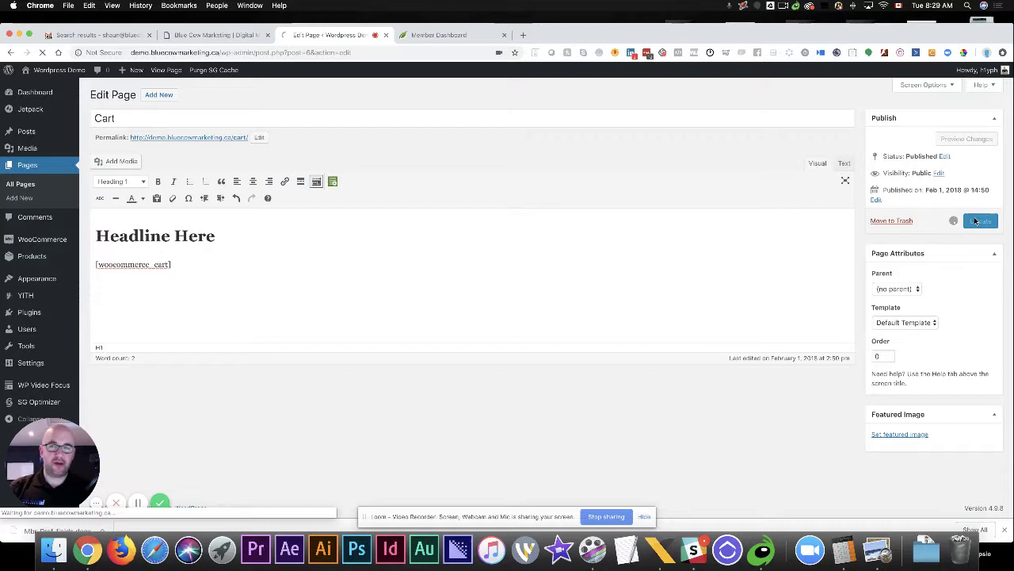
click(161, 71)
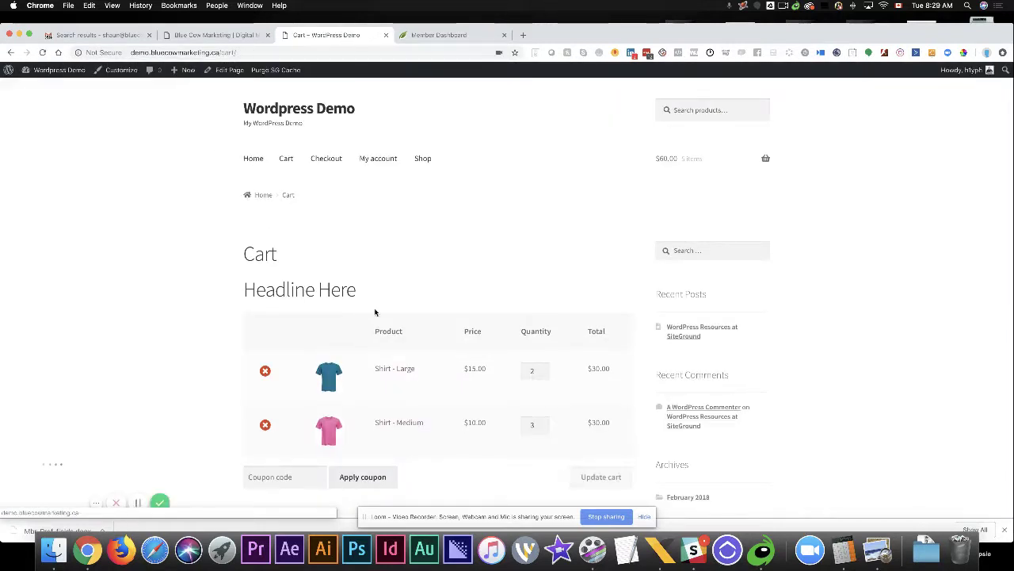
drag(376, 294, 244, 290)
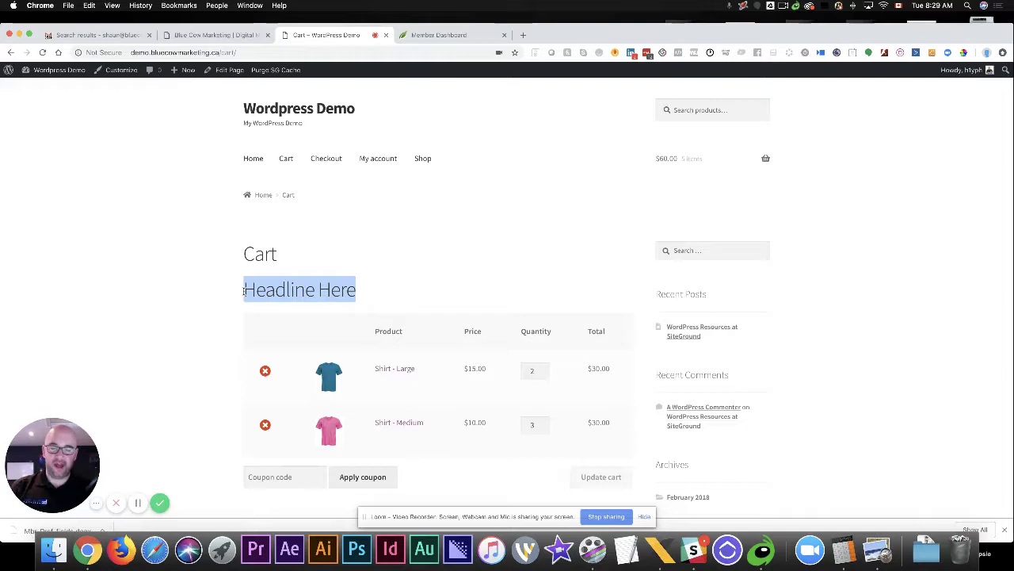
click(342, 252)
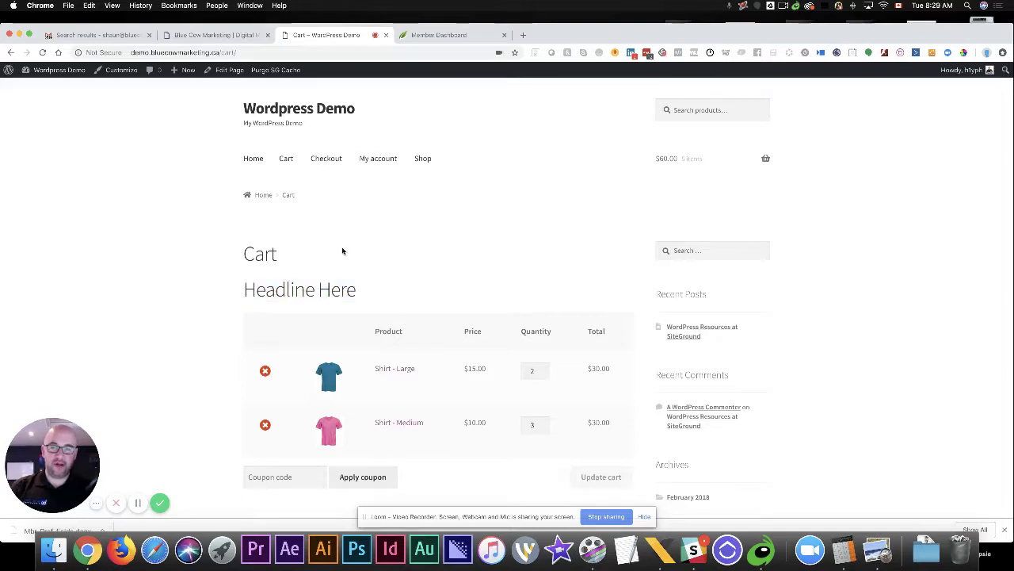
click(224, 71)
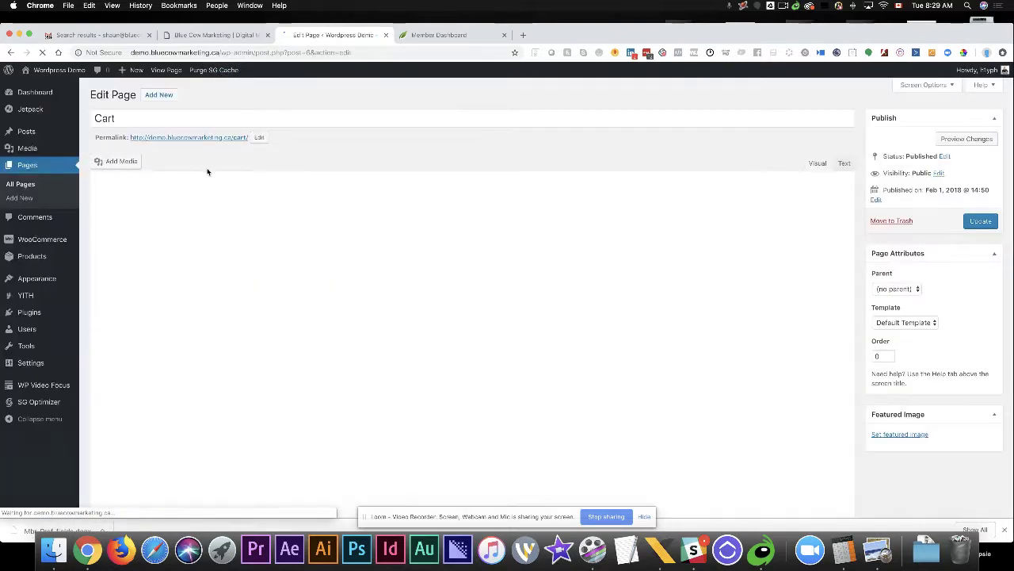
drag(219, 234, 93, 238)
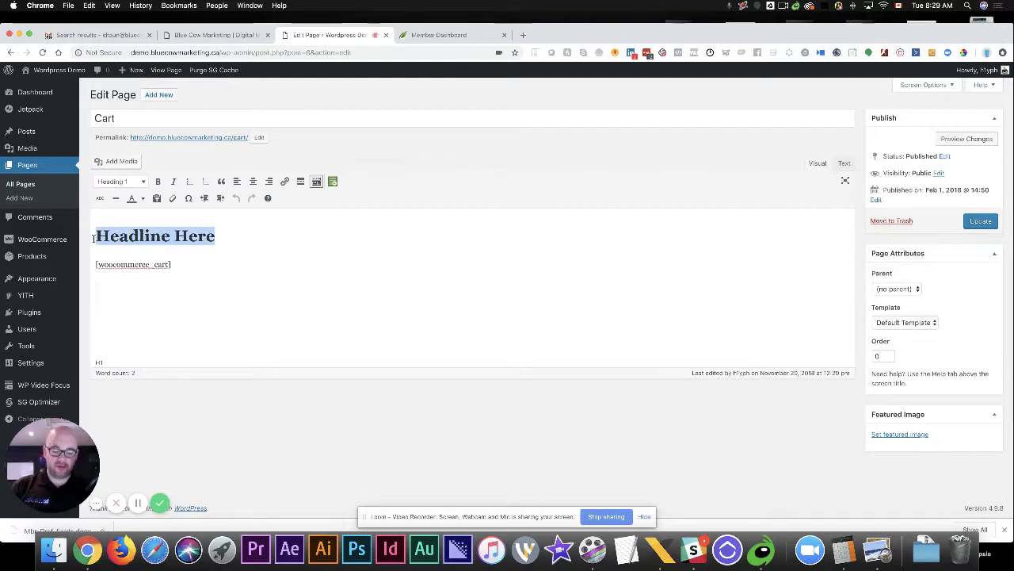
key(BackSpace)
key(BackSpace)
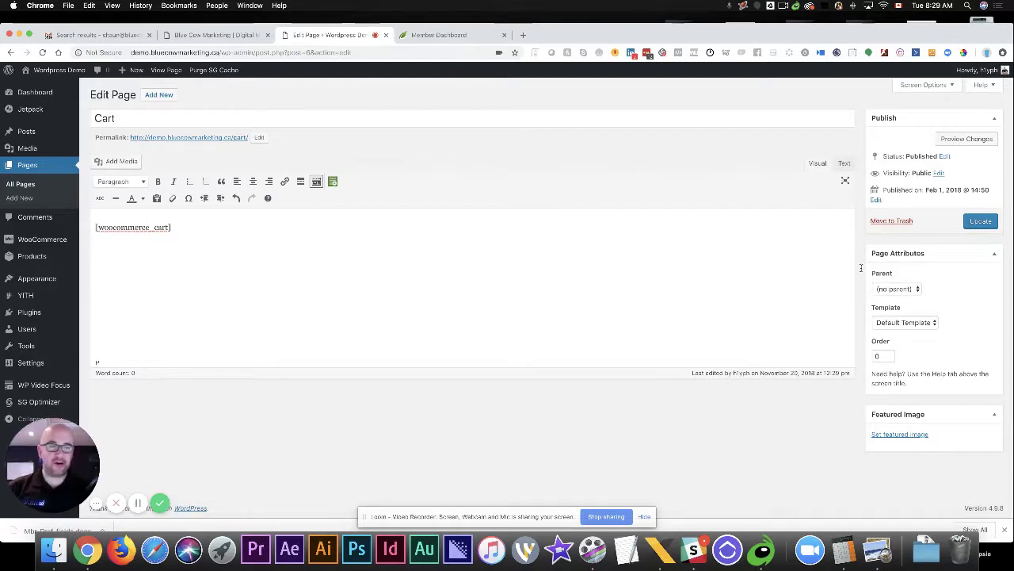
click(981, 222)
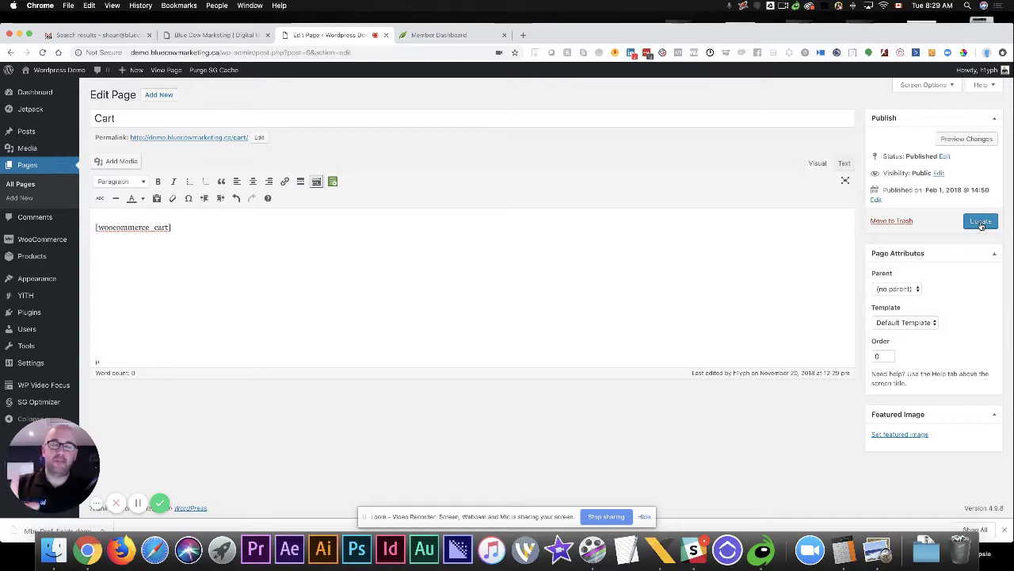
click(981, 222)
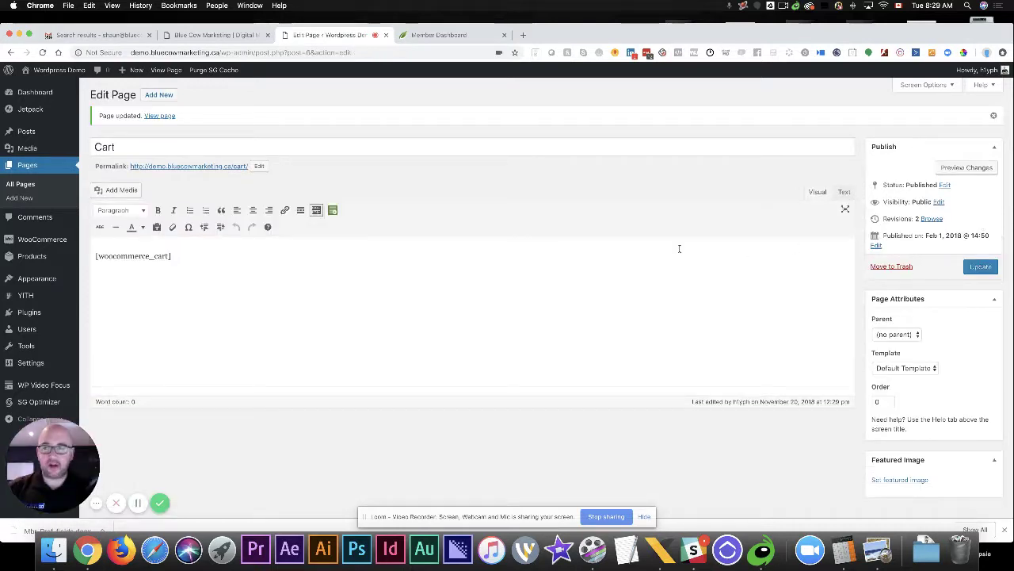
mouse_move(48, 312)
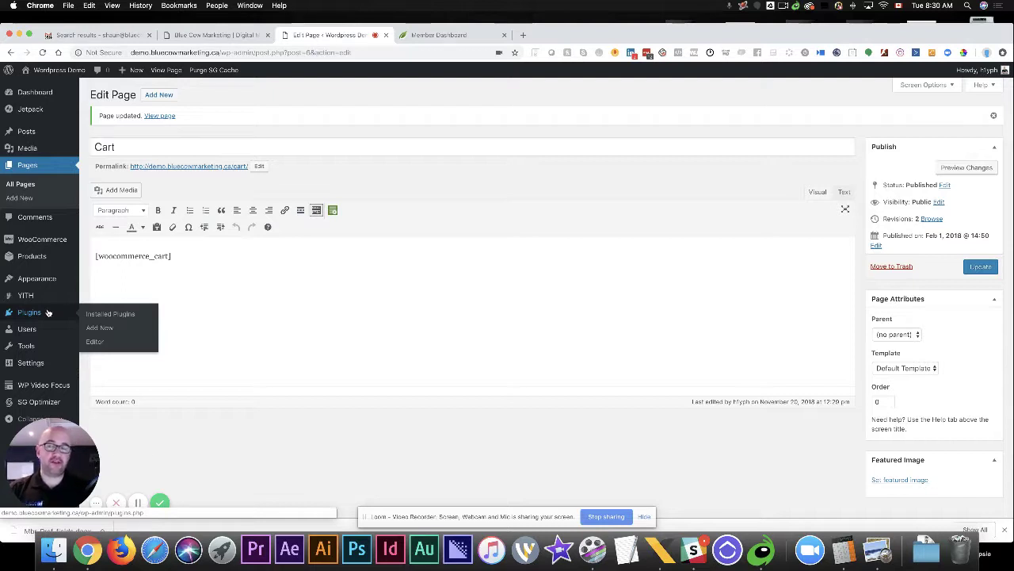
Upload thrive-product-manager-1.1.0.zip from Downloads under Plugins > Add New and install it
click(108, 329)
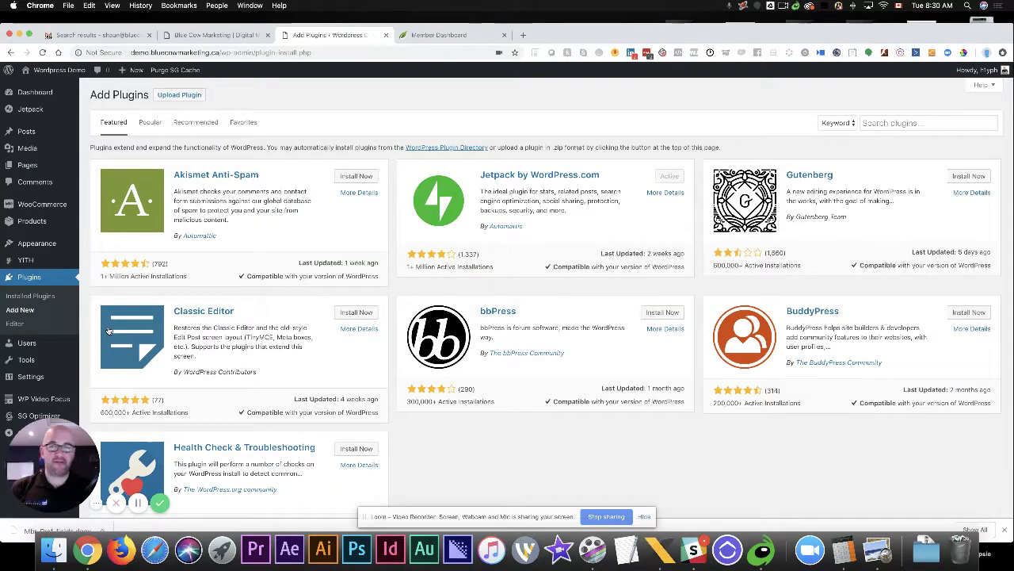
click(180, 96)
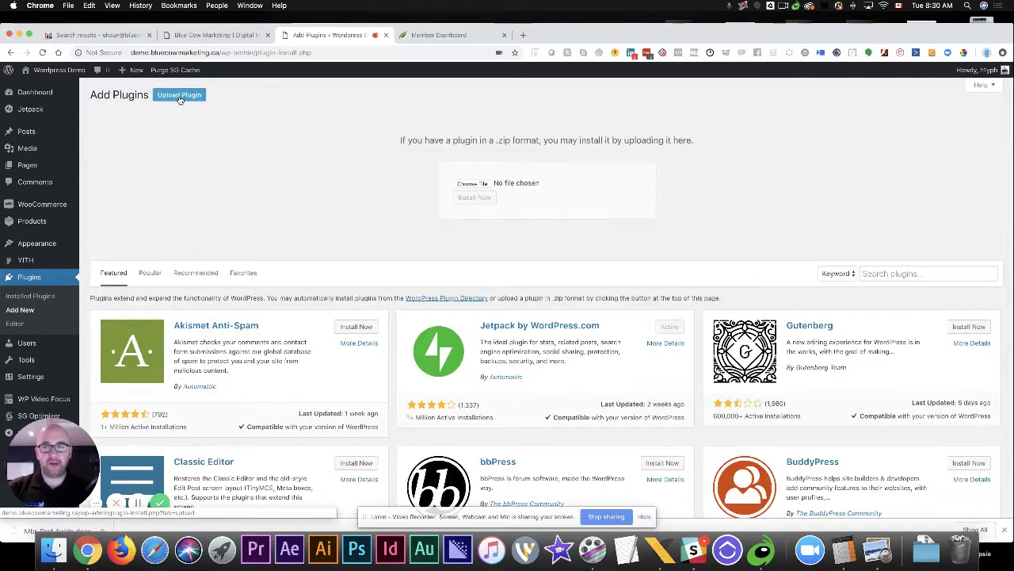
click(474, 184)
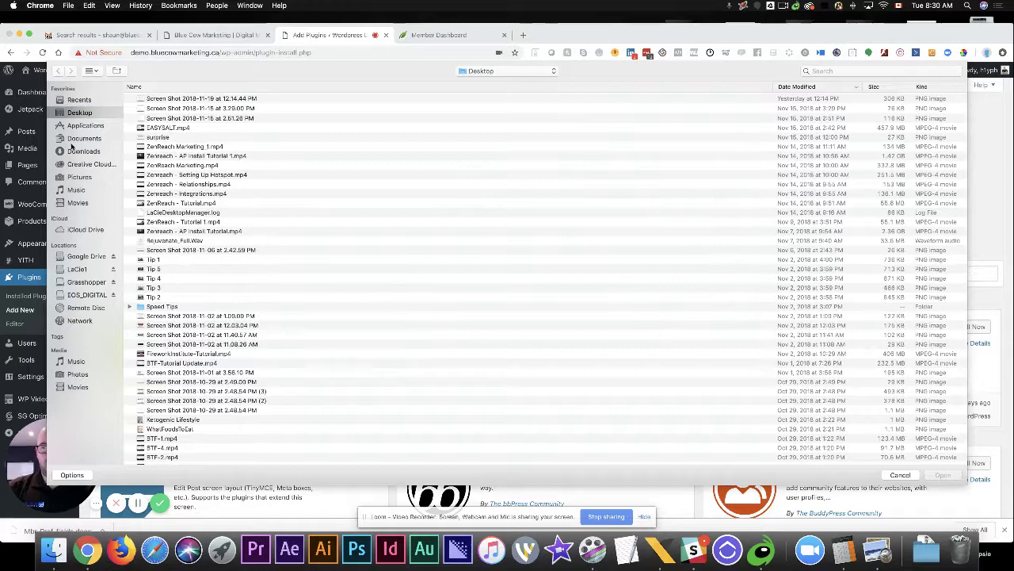
click(77, 150)
click(190, 100)
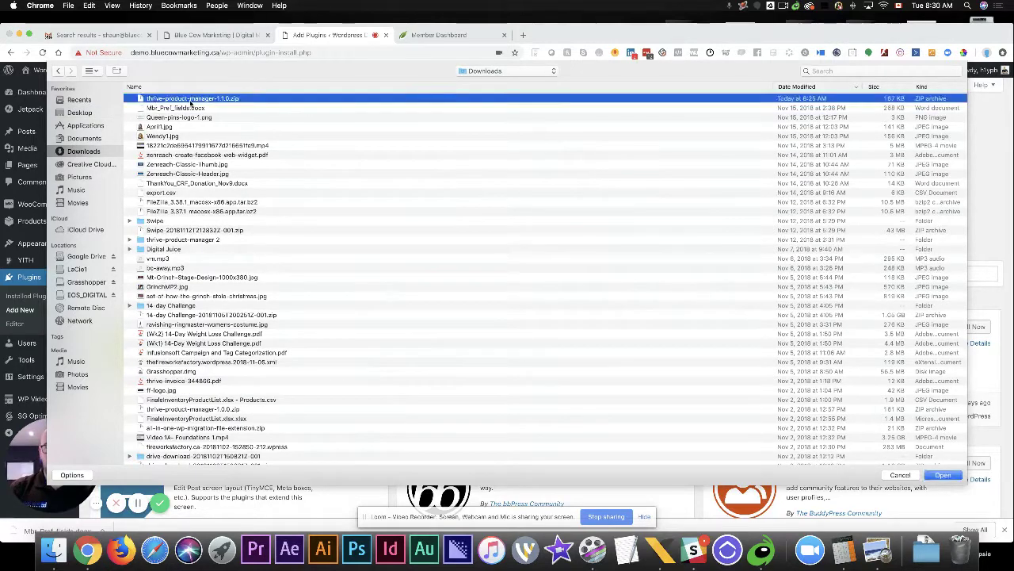
click(943, 475)
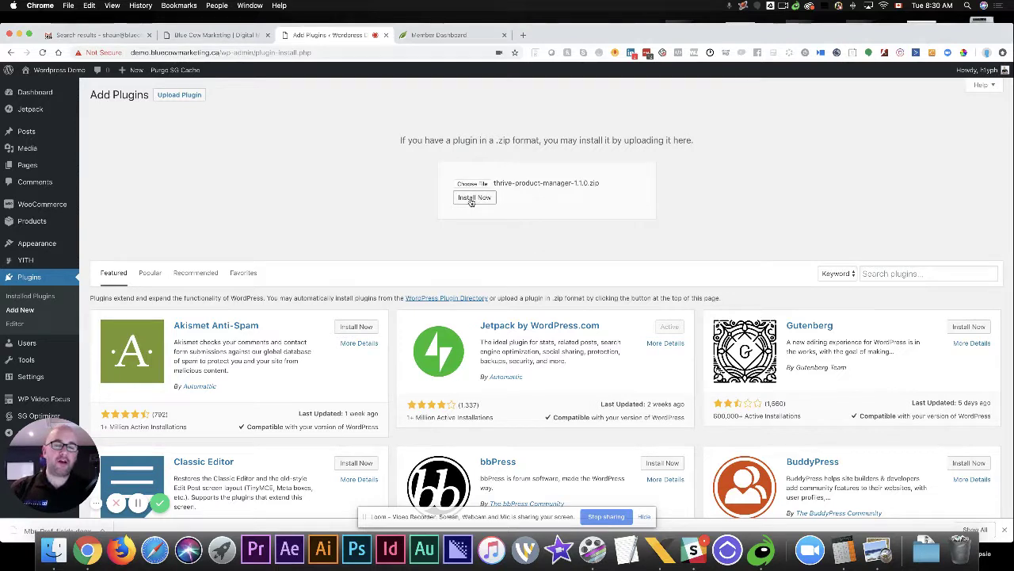
click(473, 198)
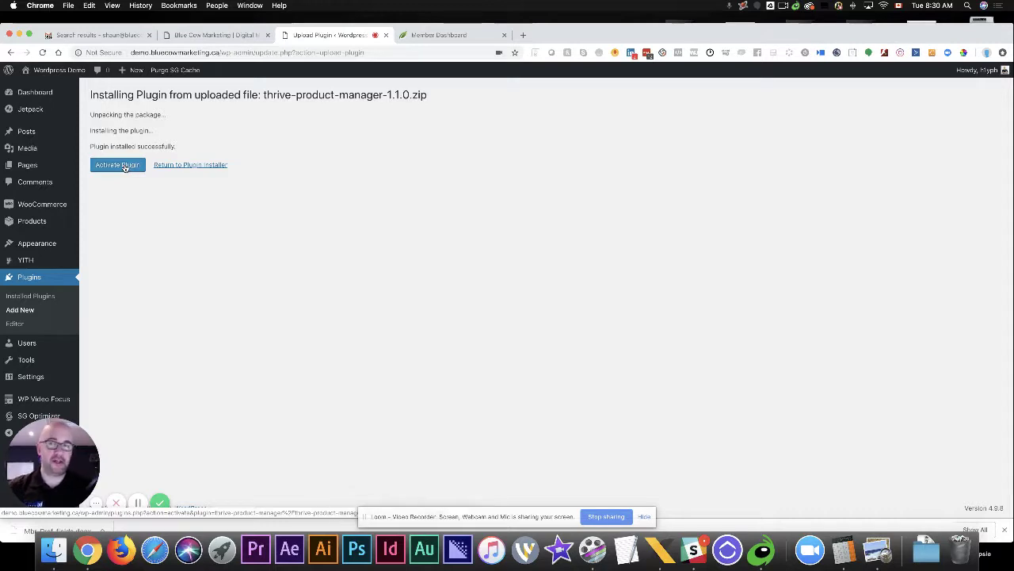
Activate Thrive Product Manager and open its admin page
click(125, 168)
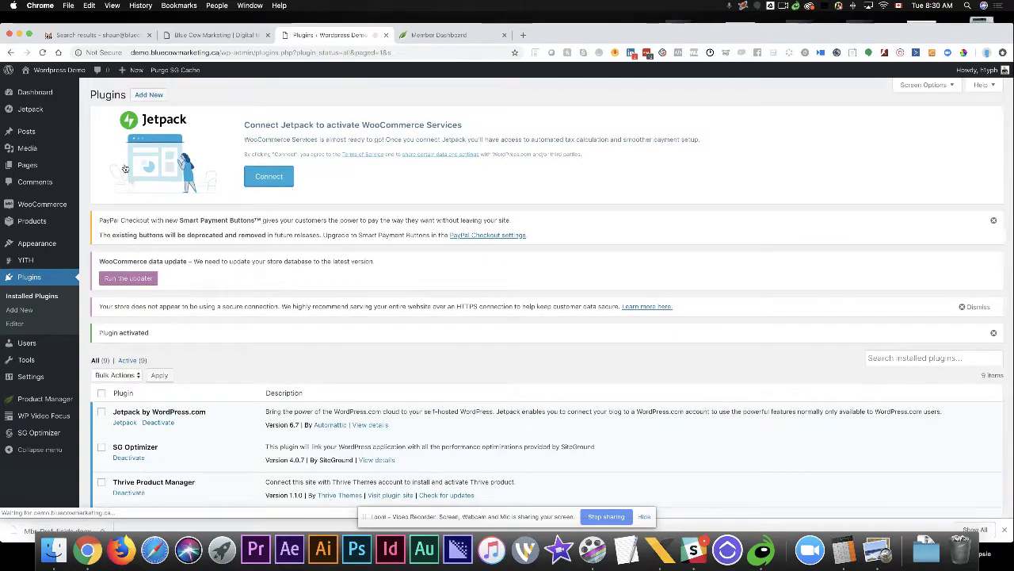
scroll(320, 280, down, 5)
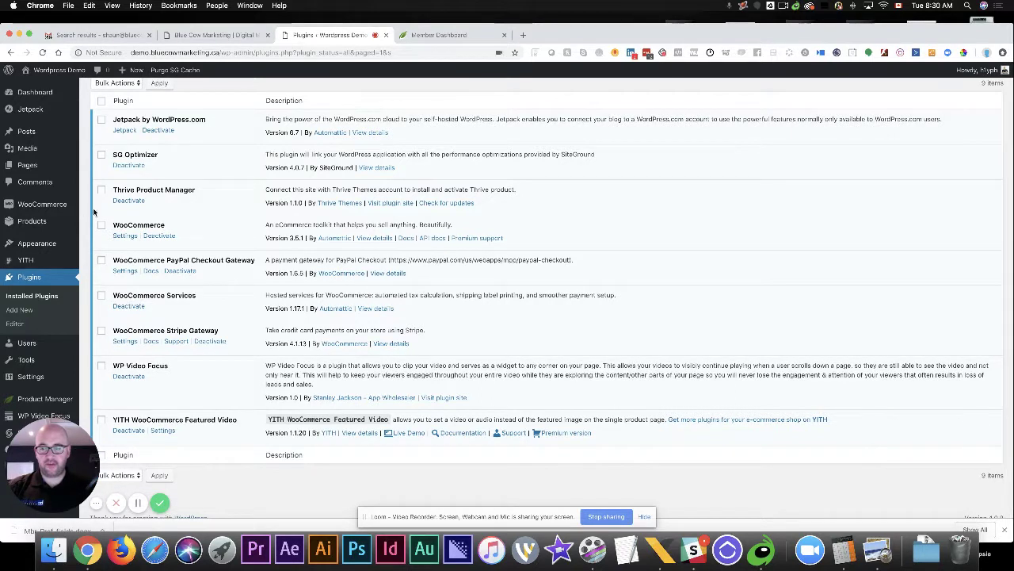
mouse_move(83, 442)
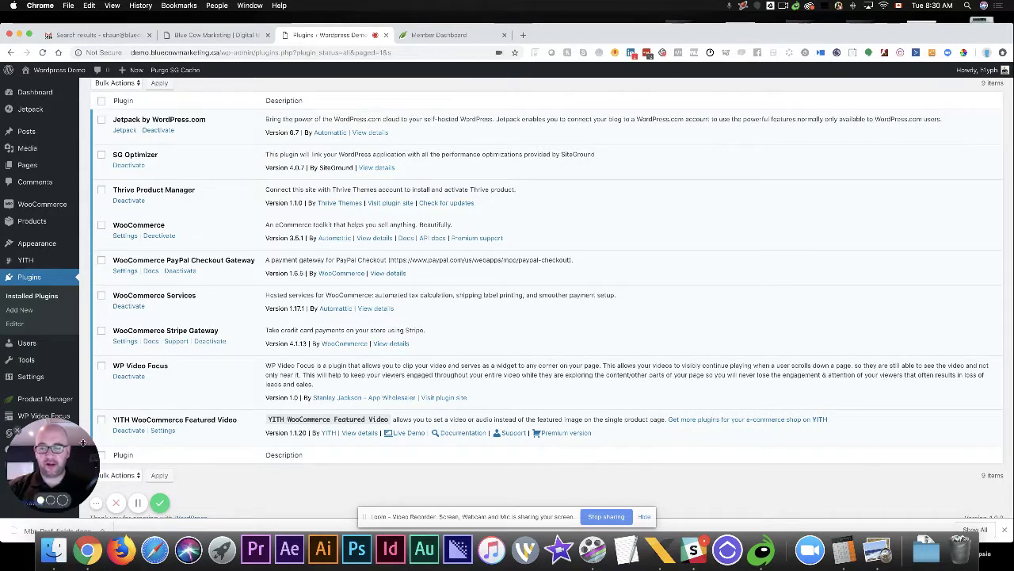
drag(83, 442, 76, 285)
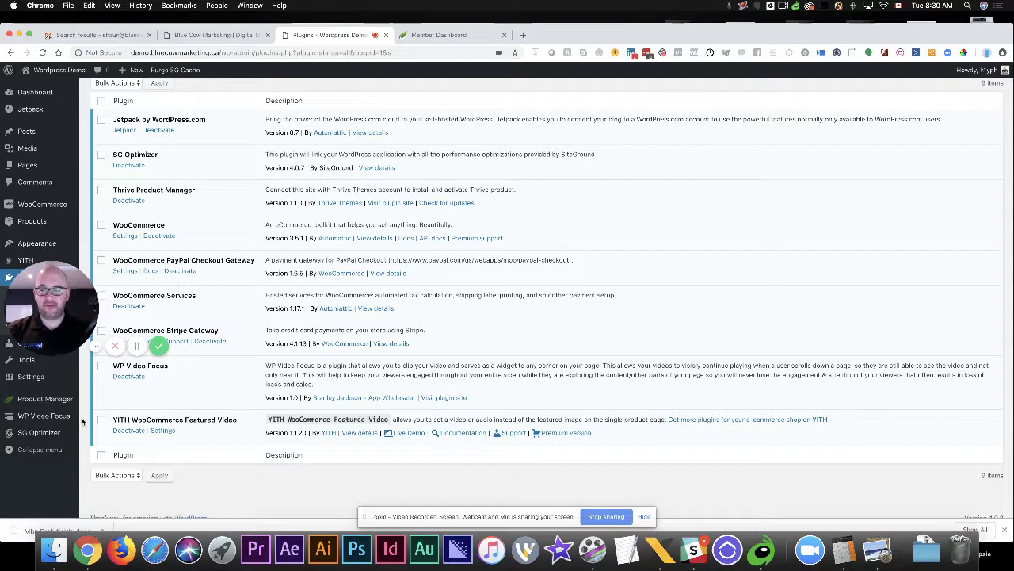
mouse_move(46, 418)
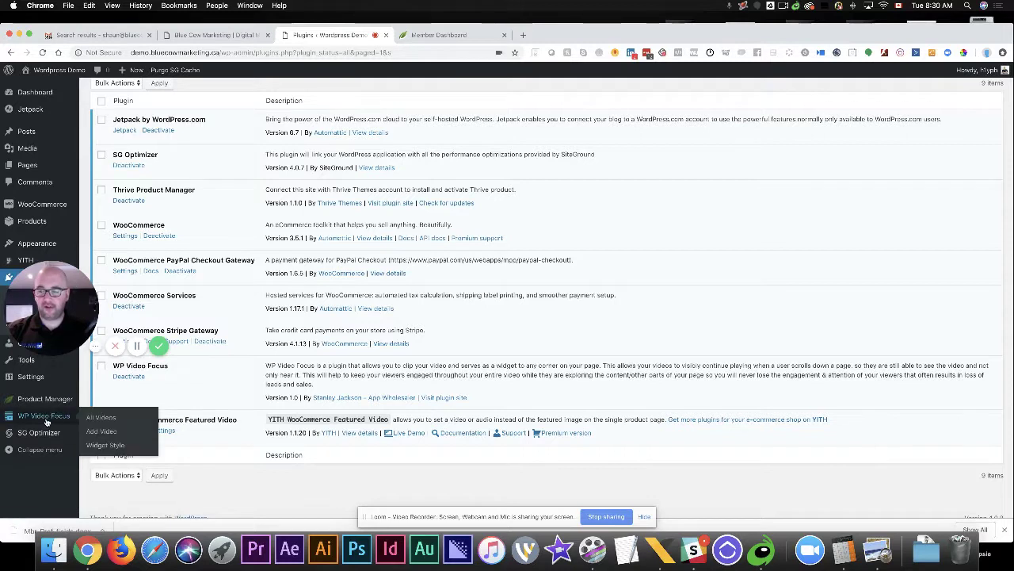
click(92, 419)
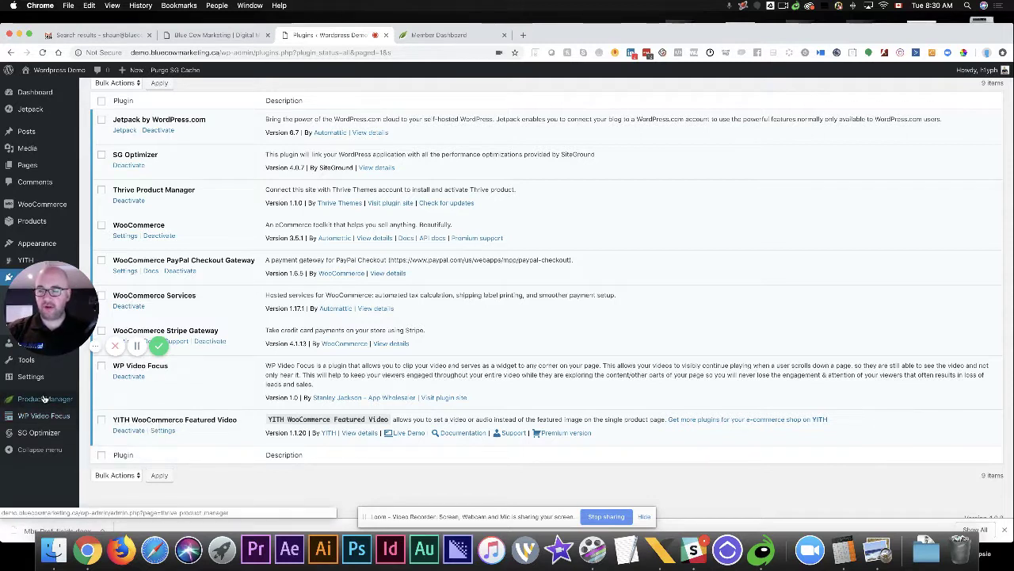
click(45, 399)
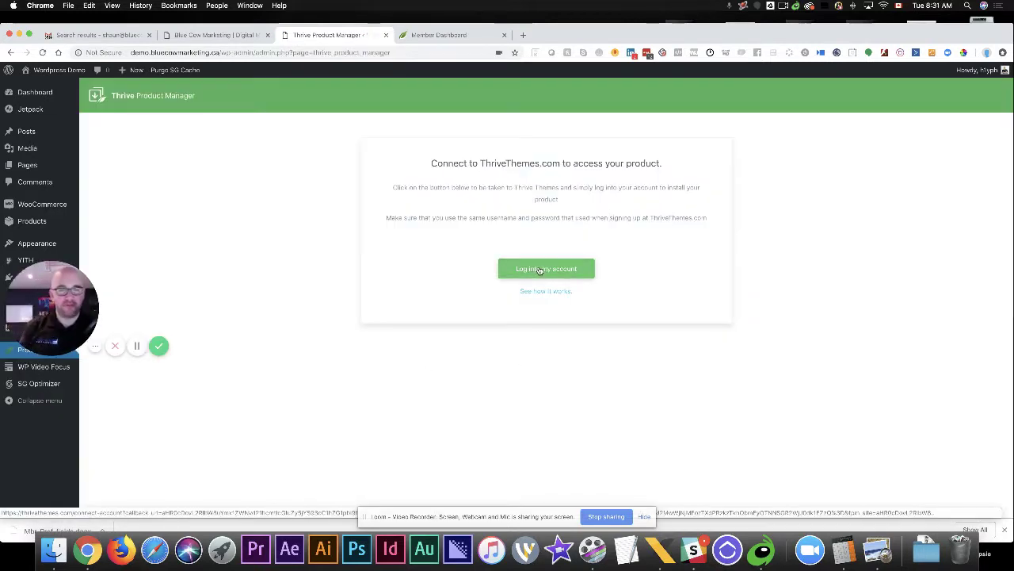
Log into the Thrive account and install only Thrive Architect and the Squared theme
click(542, 270)
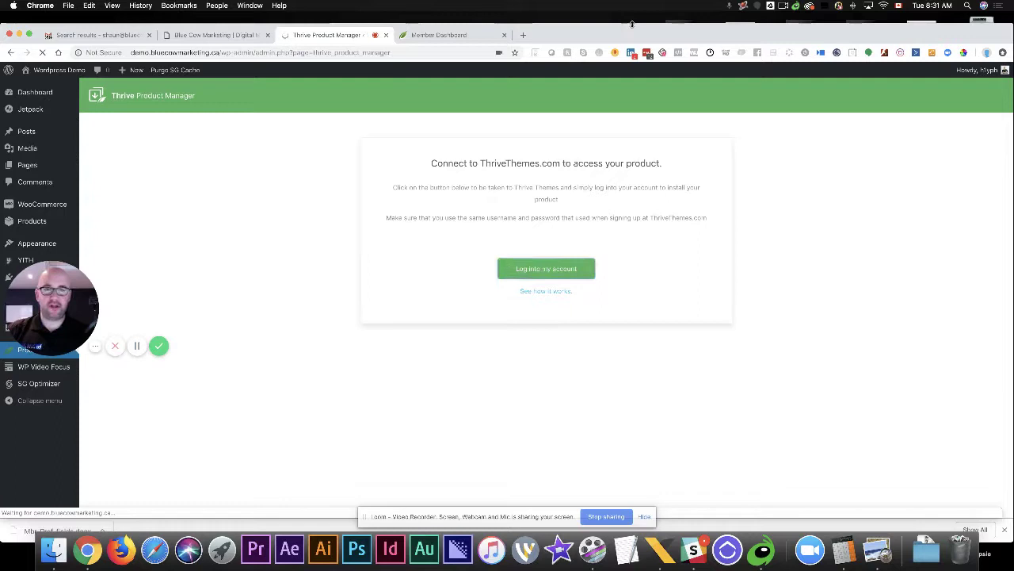
drag(633, 25, 630, 3)
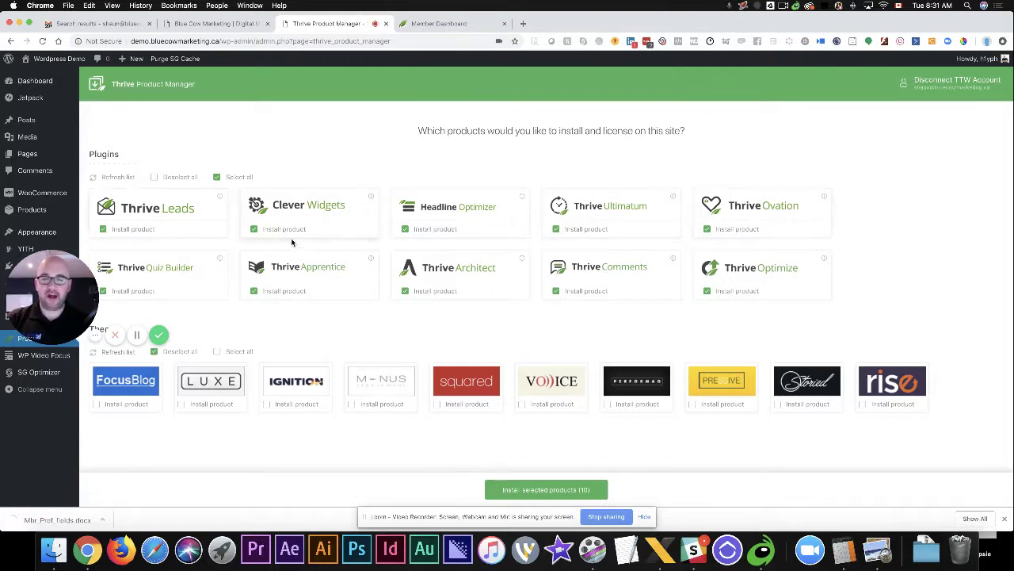
click(170, 177)
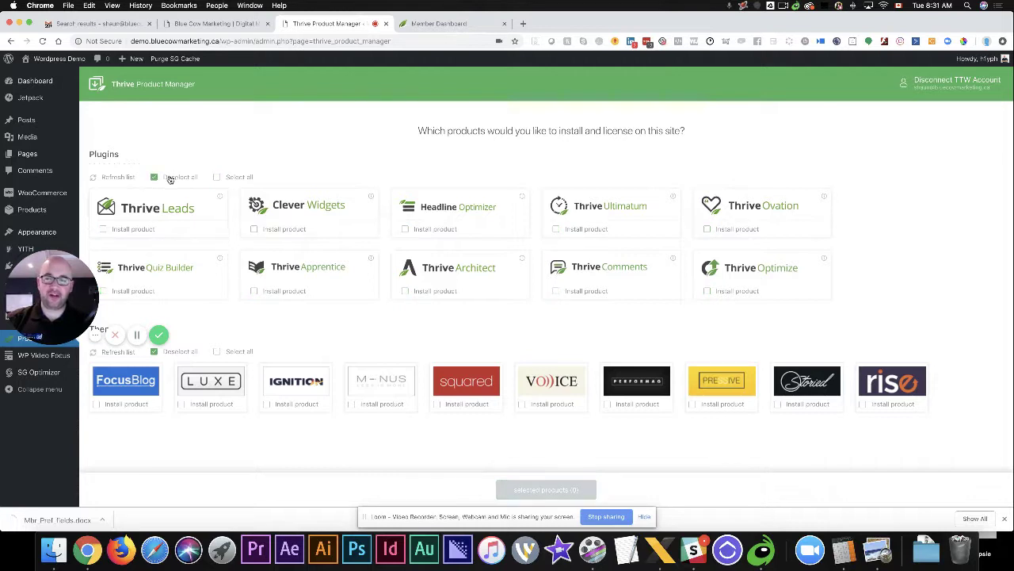
click(405, 292)
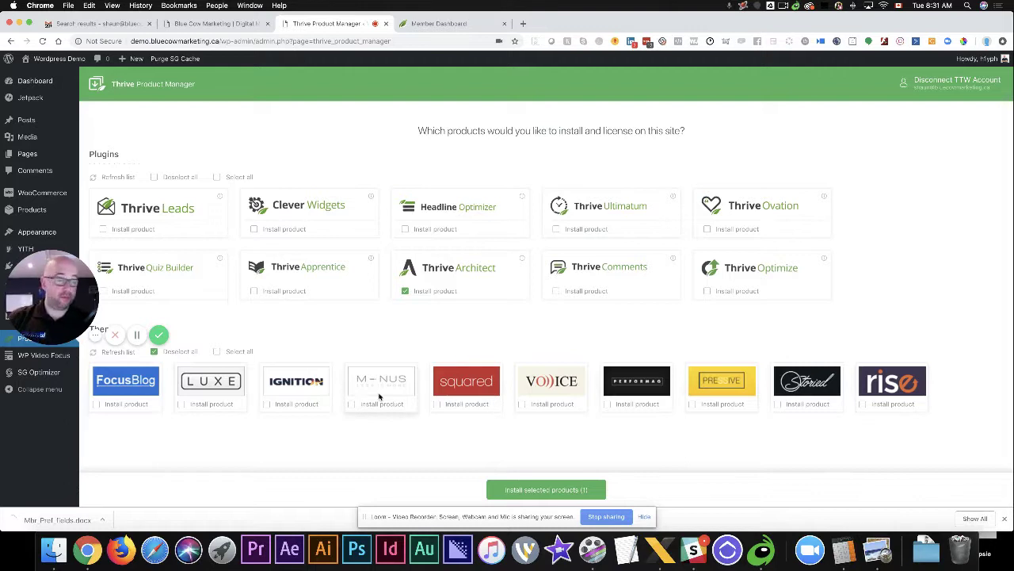
click(437, 405)
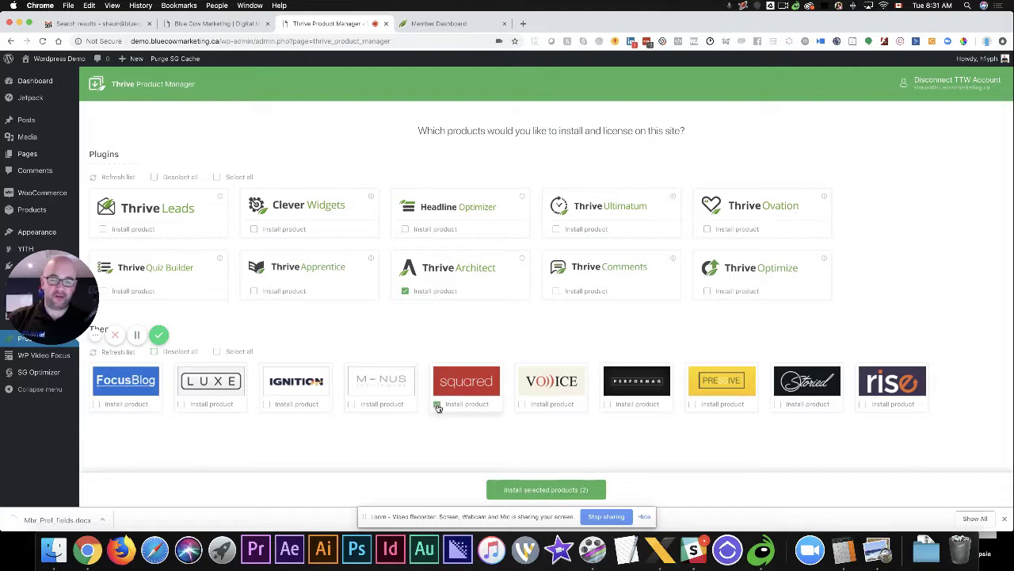
click(542, 489)
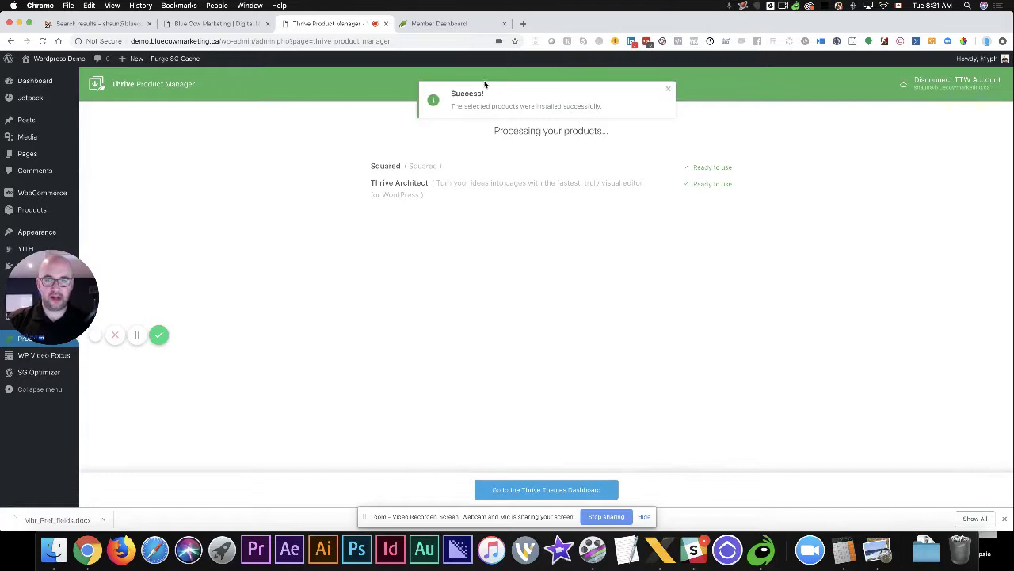
Open the Thrive Dashboard and review Thrive Architect plus features like API Connections and Global Elements
click(529, 490)
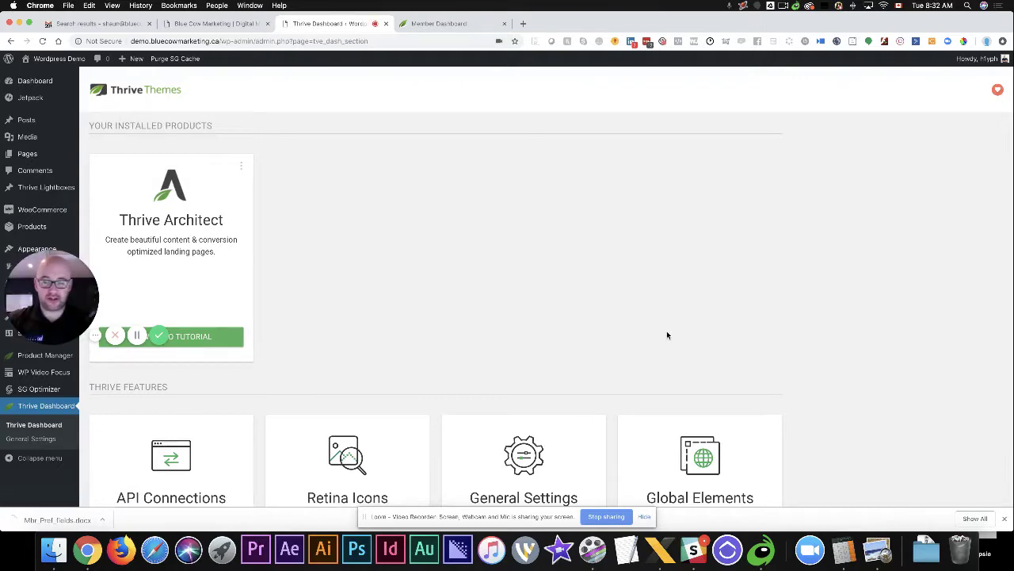
scroll(458, 342, down, 5)
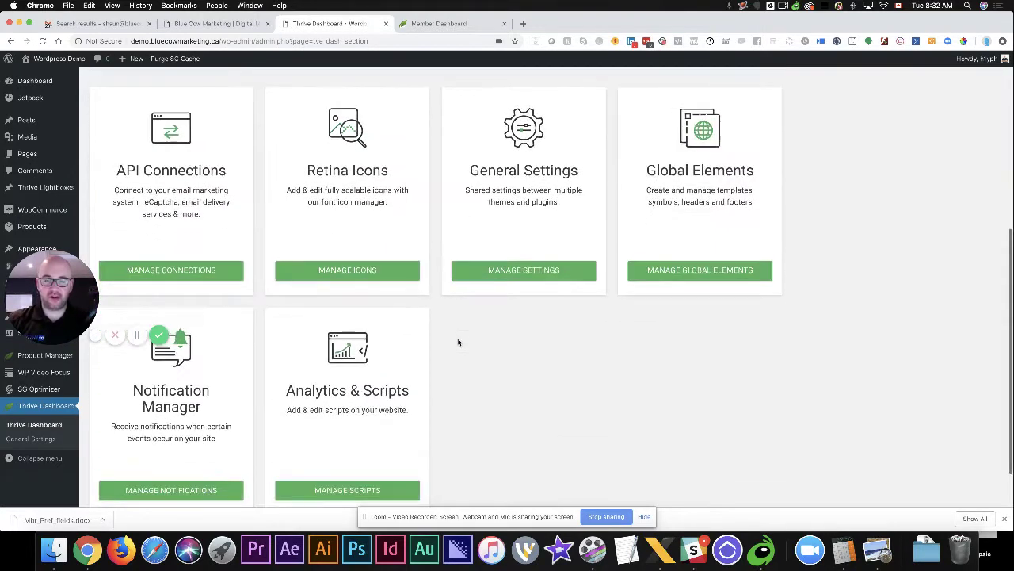
scroll(458, 342, up, 3)
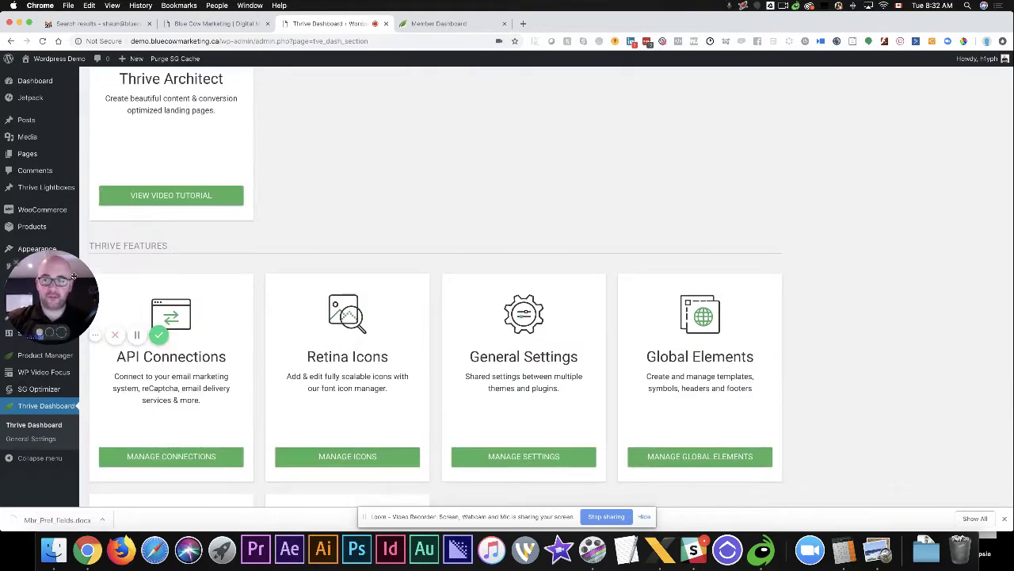
drag(70, 287, 910, 430)
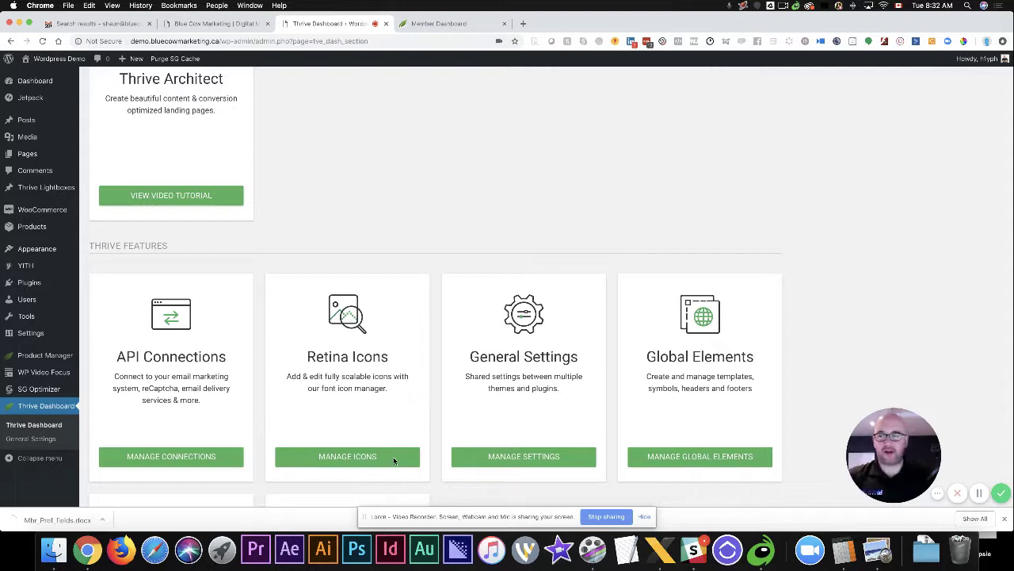
Activate the Squared theme from the installed themes list
mouse_move(41, 284)
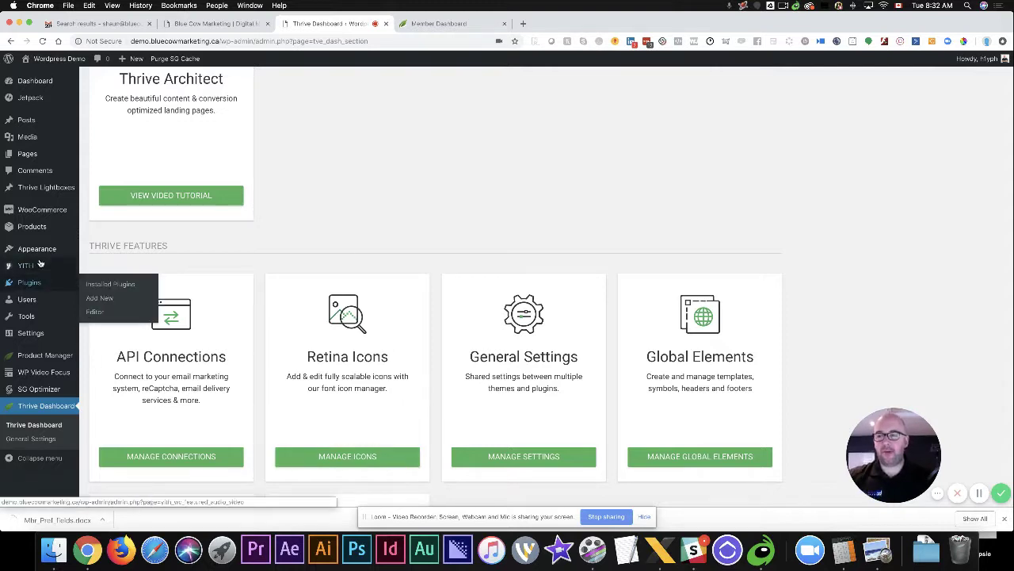
mouse_move(46, 251)
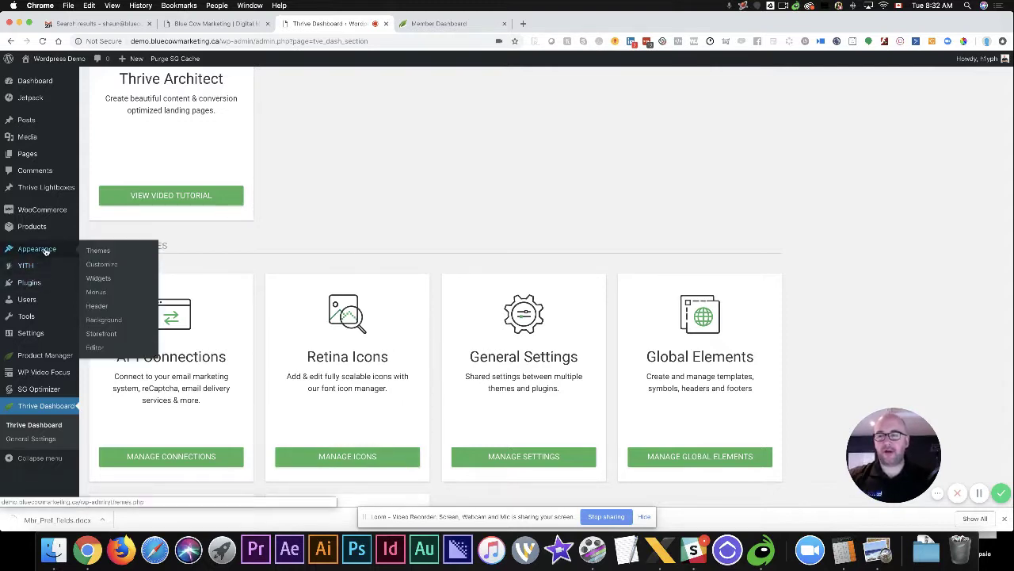
click(99, 252)
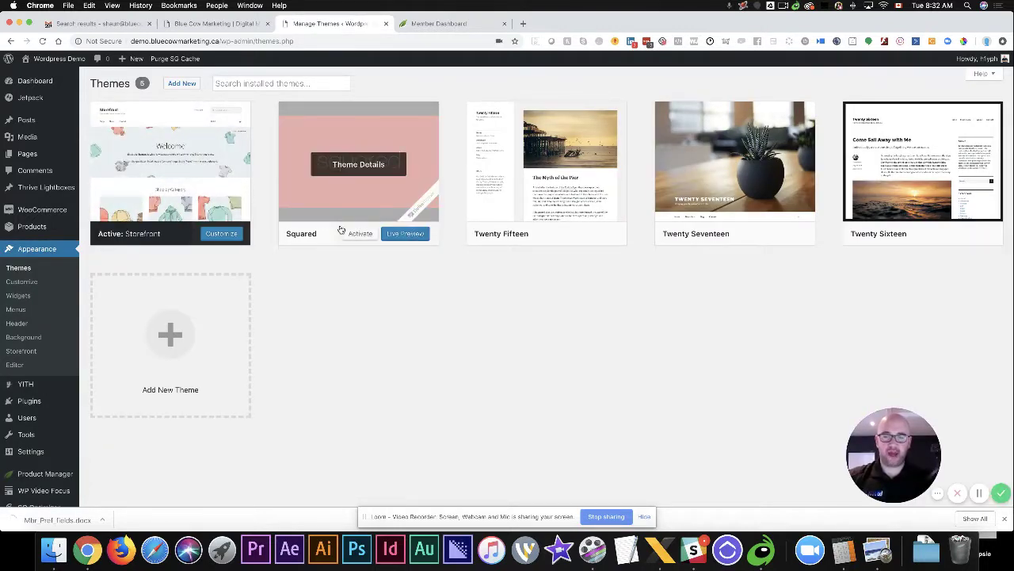
click(359, 234)
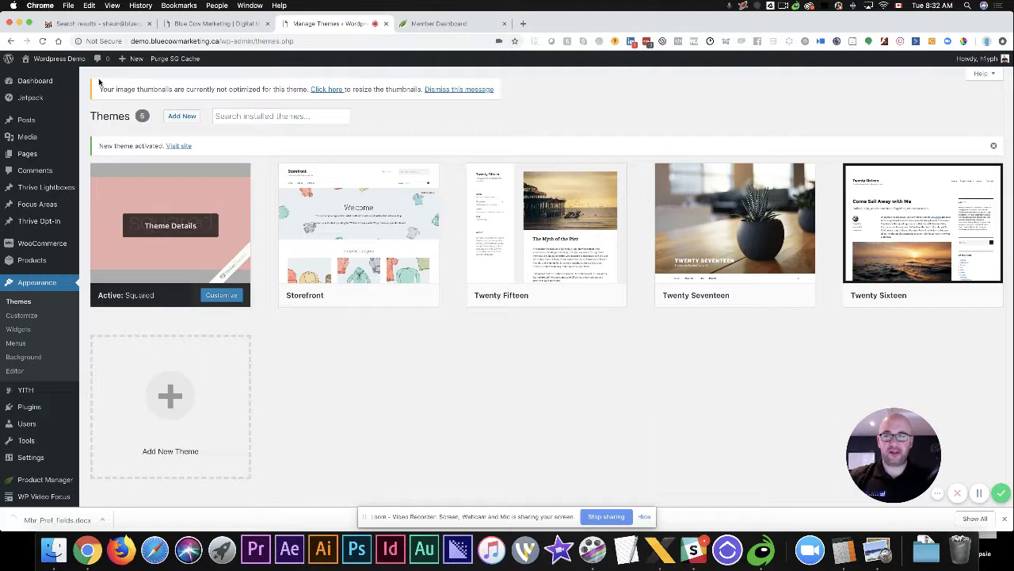
View the live site with Squared applied in a new tab, then return to the Themes page
mouse_move(56, 66)
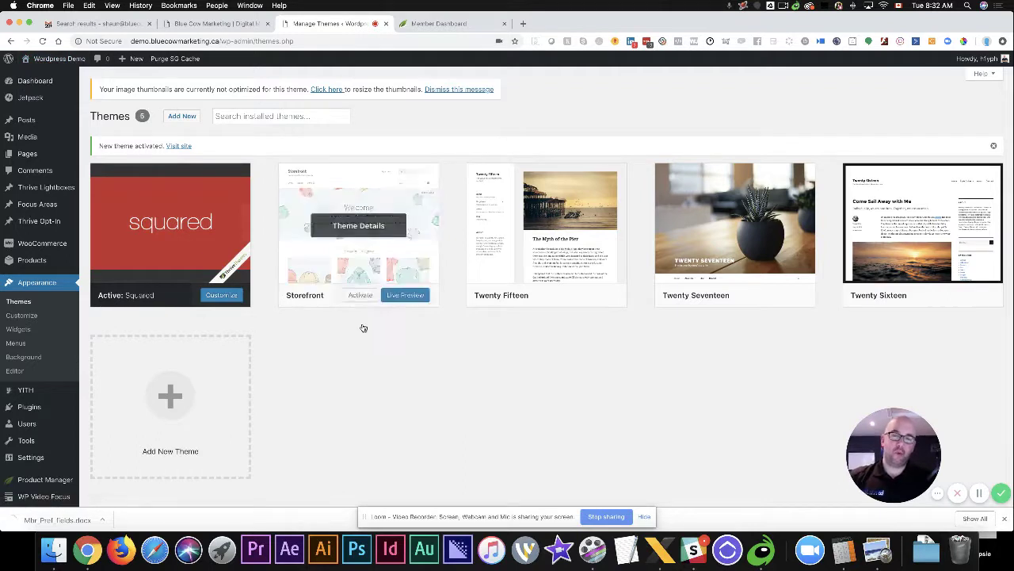
mouse_move(729, 267)
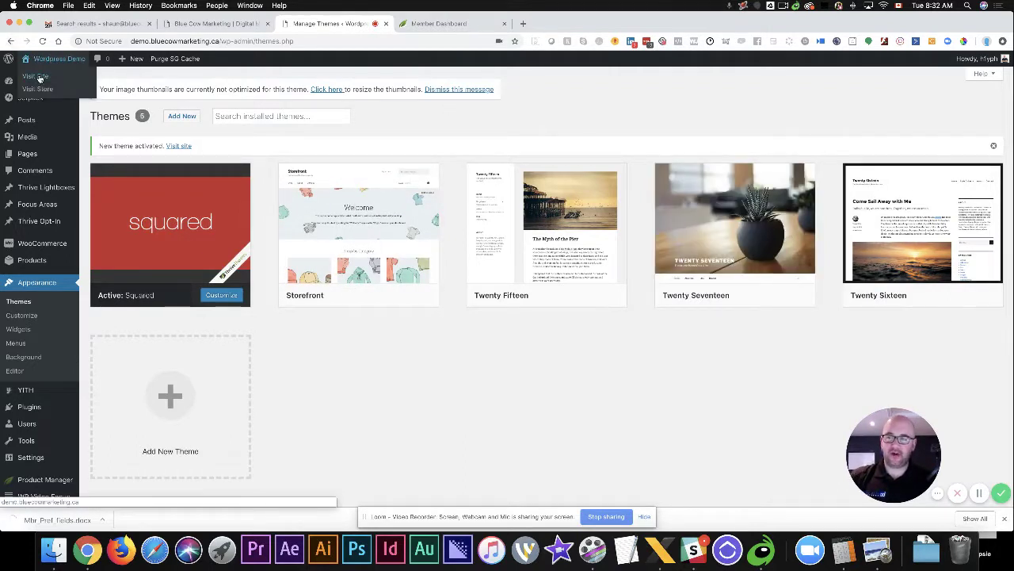
super+click(35, 76)
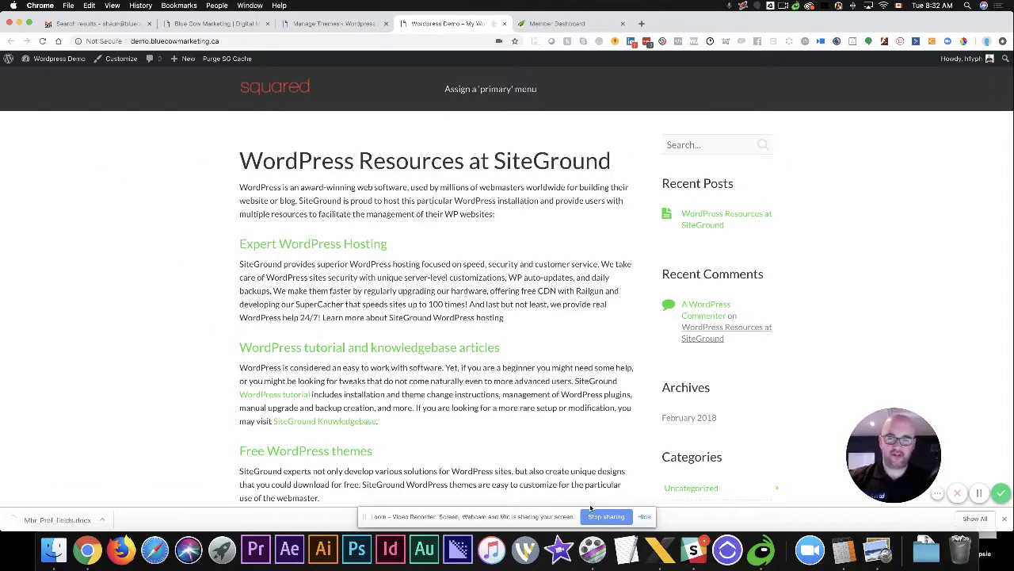
scroll(604, 362, down, 3)
scroll(603, 362, up, 3)
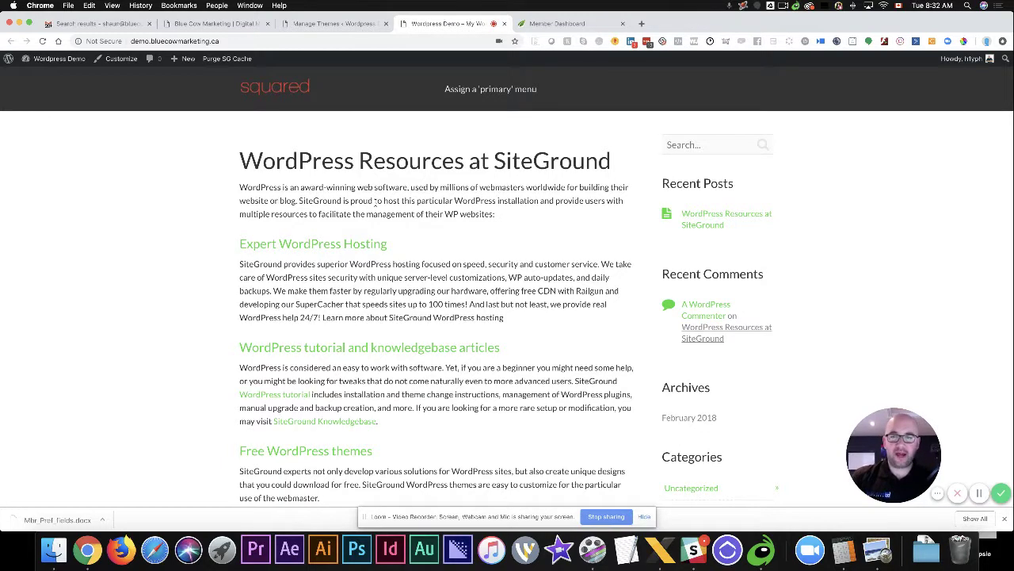
click(342, 24)
mouse_move(27, 241)
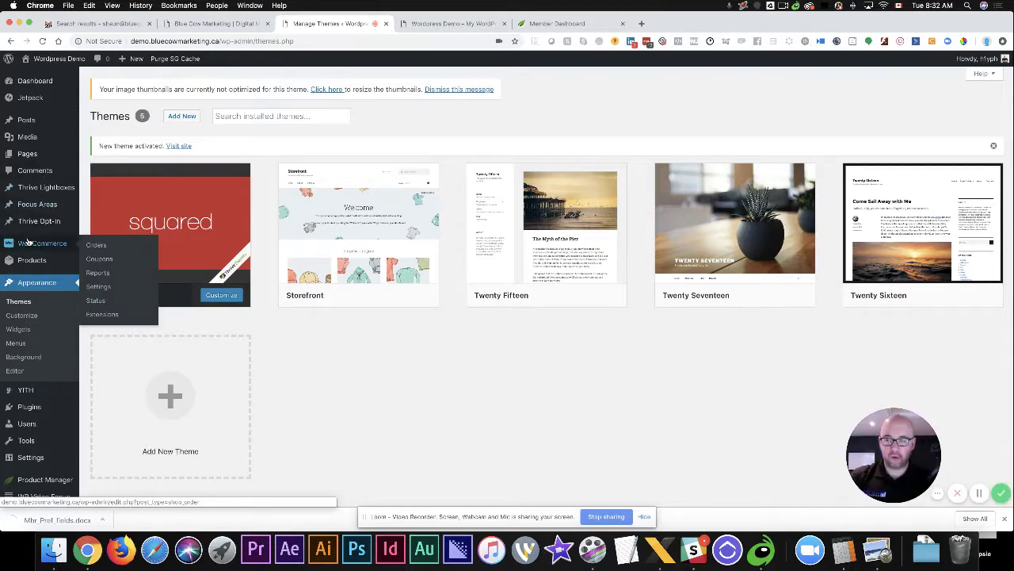
Create a menu named 'Main Menu' assigned to the Primary and Footer locations
click(16, 342)
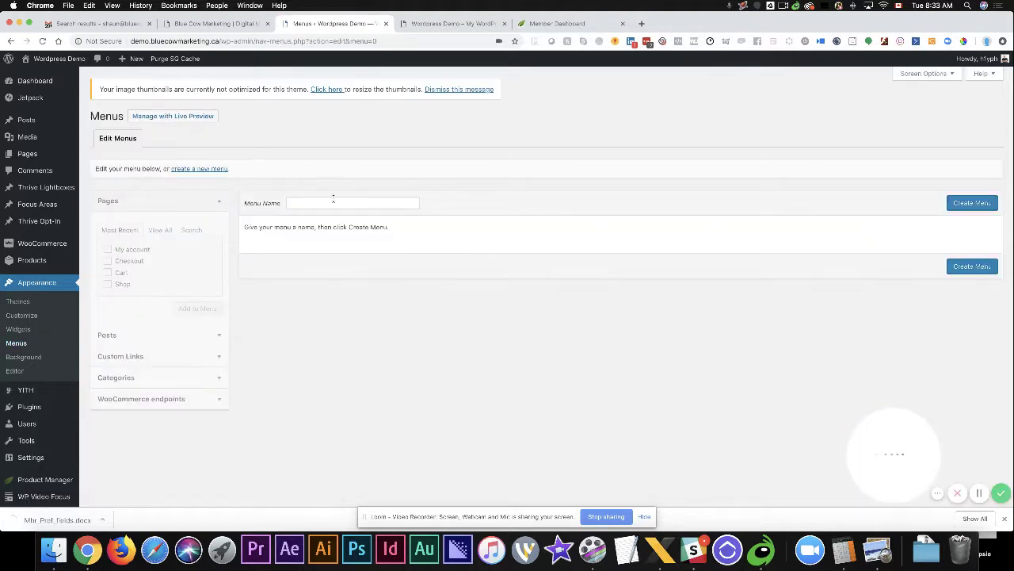
click(333, 202)
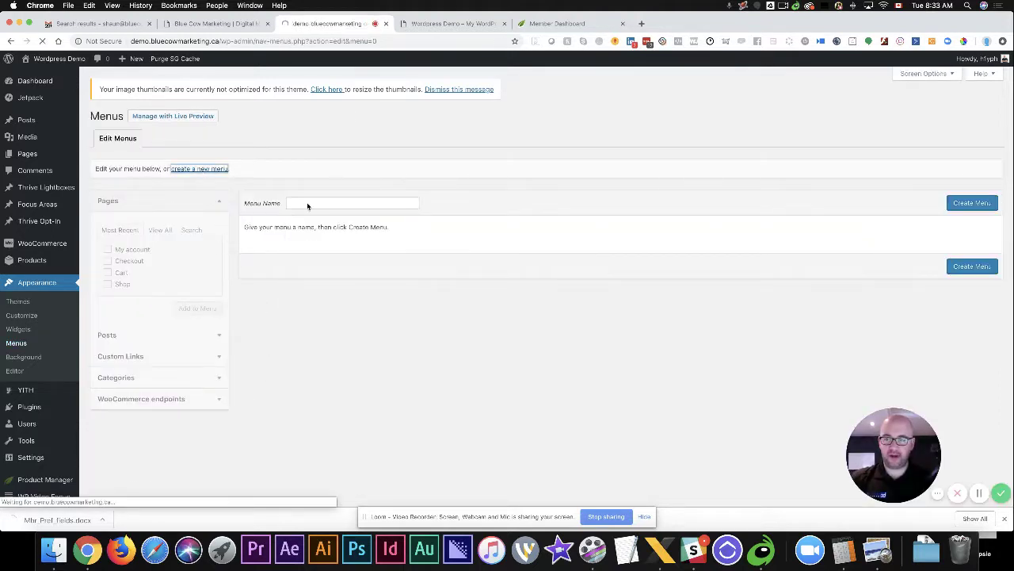
click(313, 203)
text(Main)
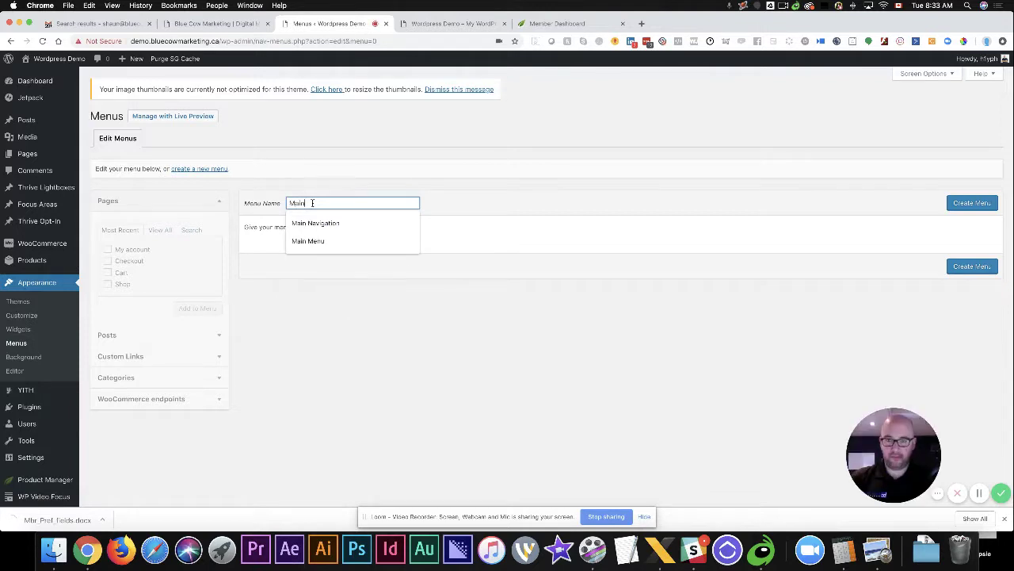
text( Menu)
click(312, 225)
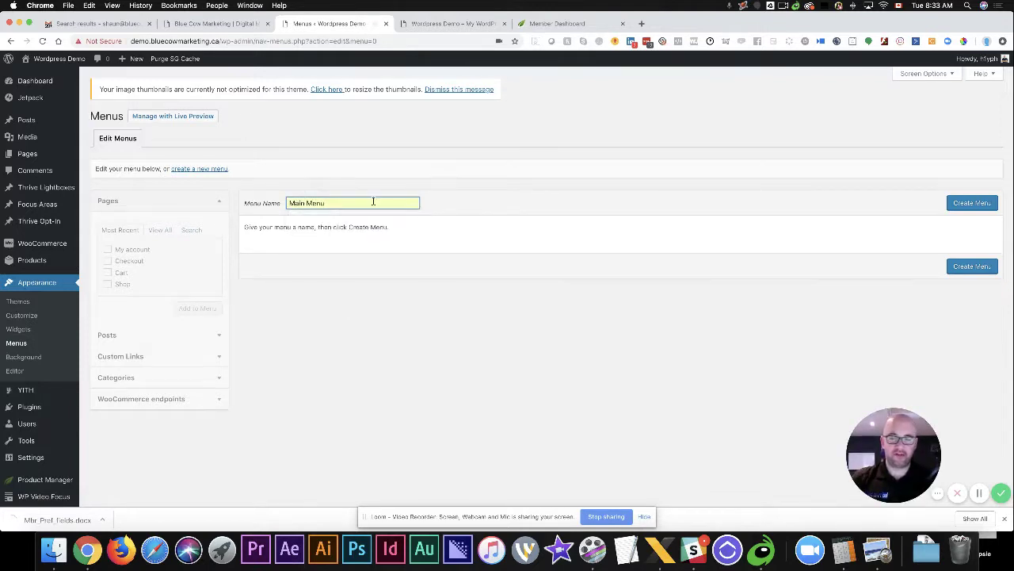
click(970, 203)
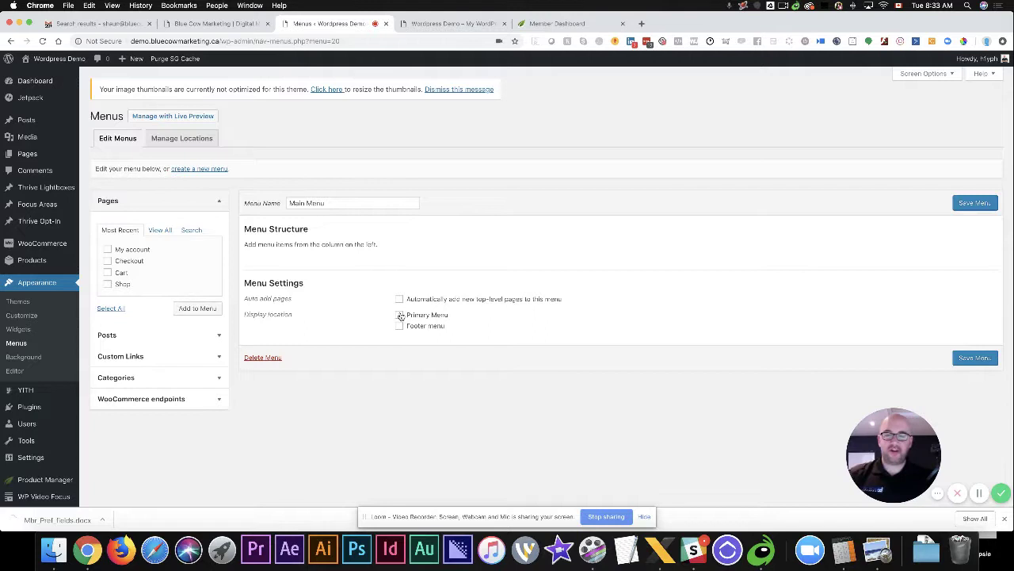
click(399, 315)
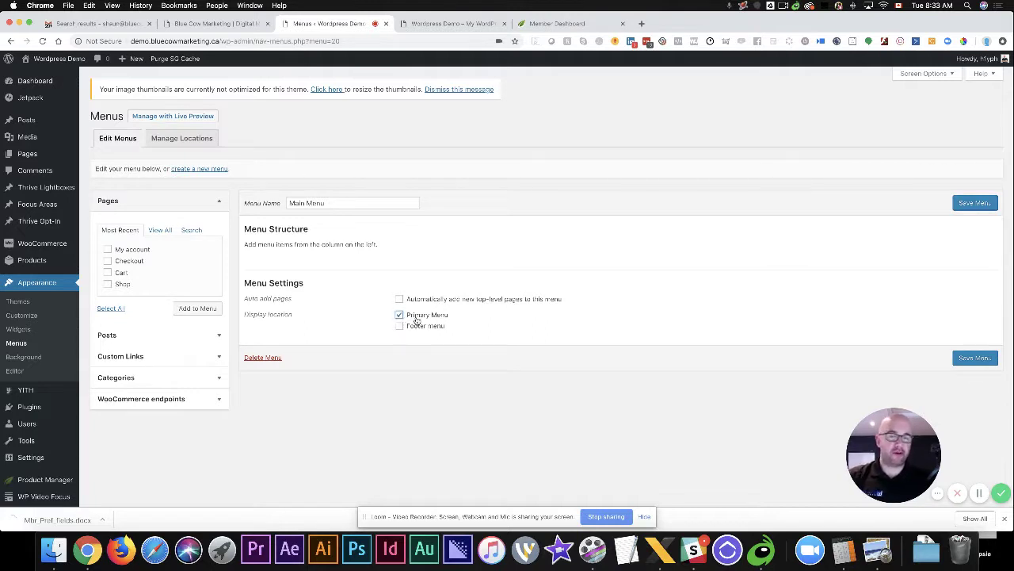
click(399, 326)
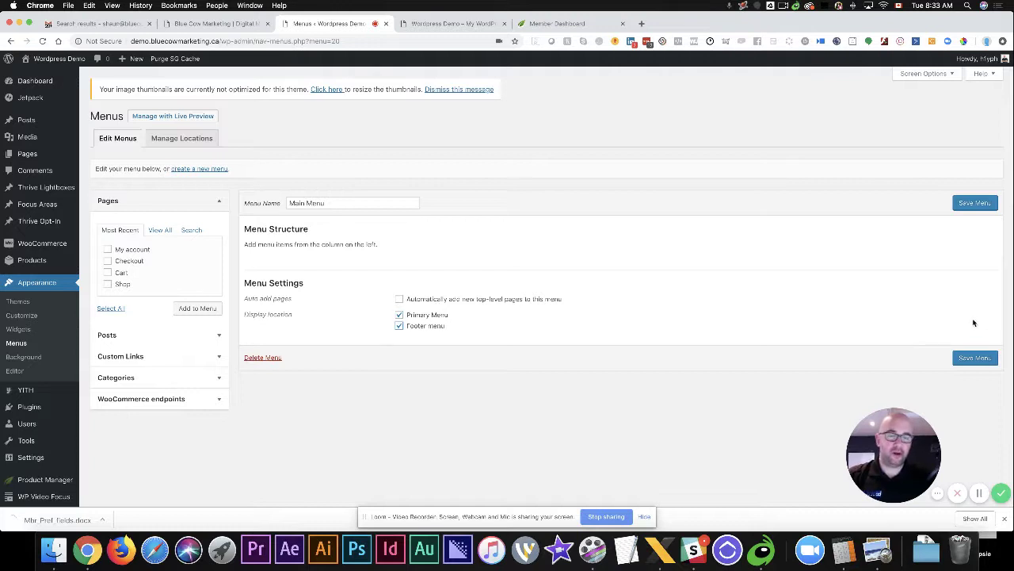
click(966, 361)
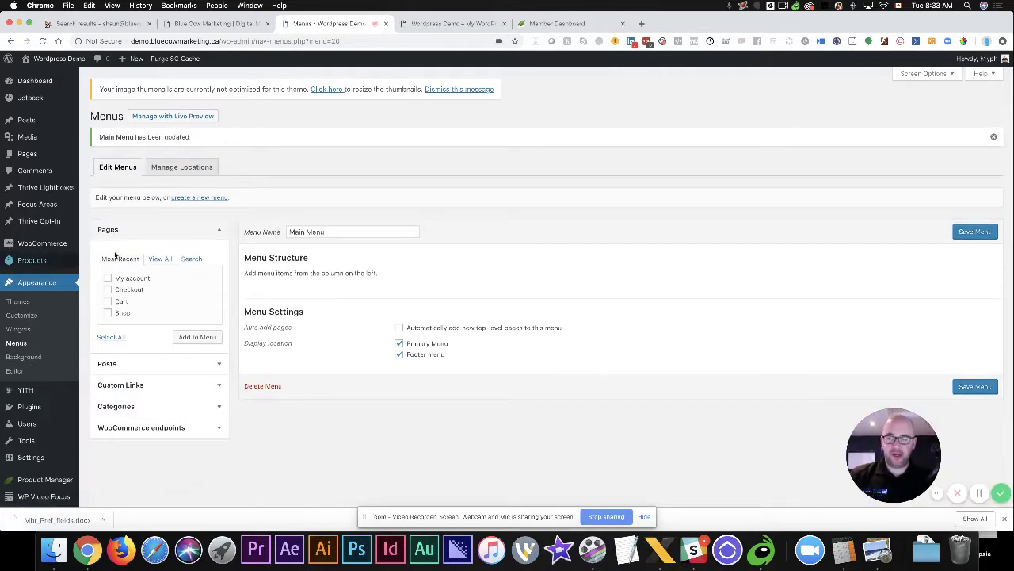
Add the My account, Checkout, Cart and Shop pages to Main Menu and save it
click(107, 277)
click(107, 289)
click(108, 302)
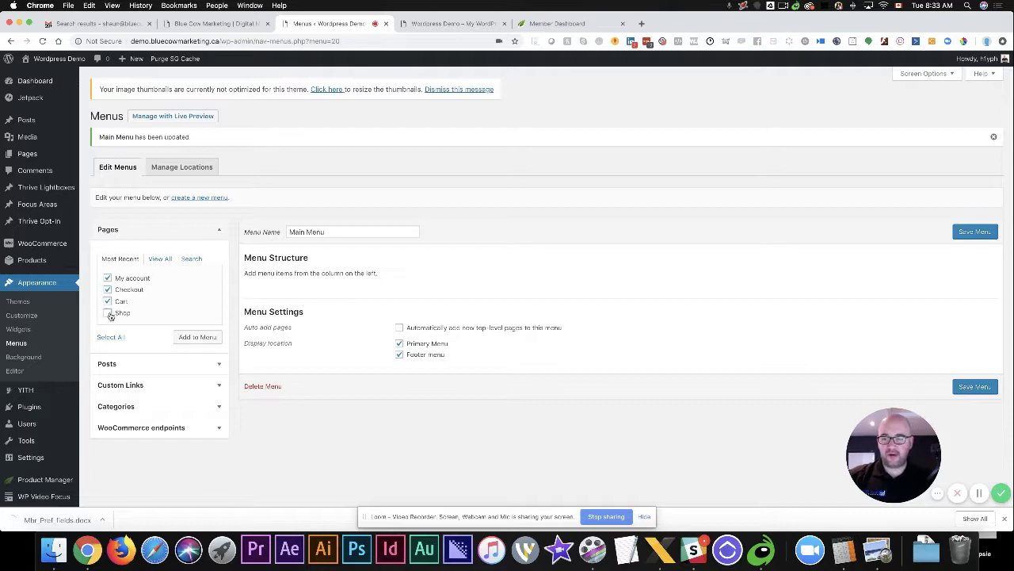
click(107, 312)
click(196, 337)
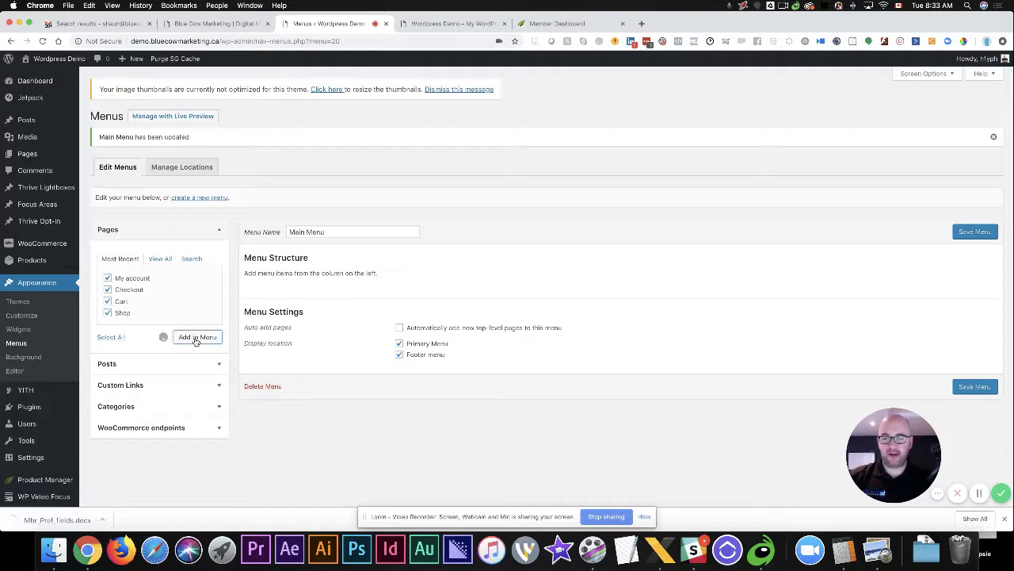
click(961, 232)
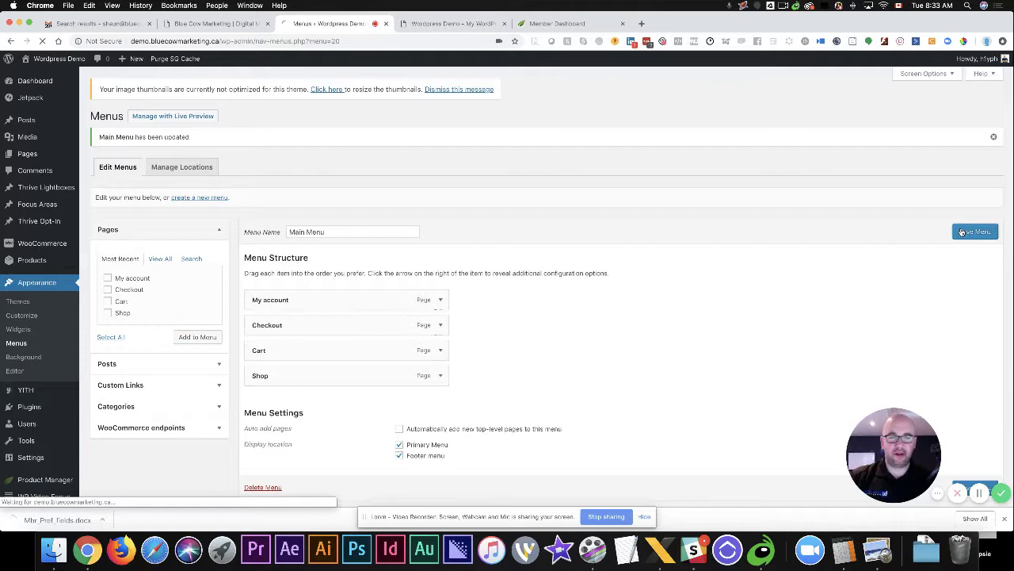
Reload the site's front page to see the new menu in the header
click(455, 26)
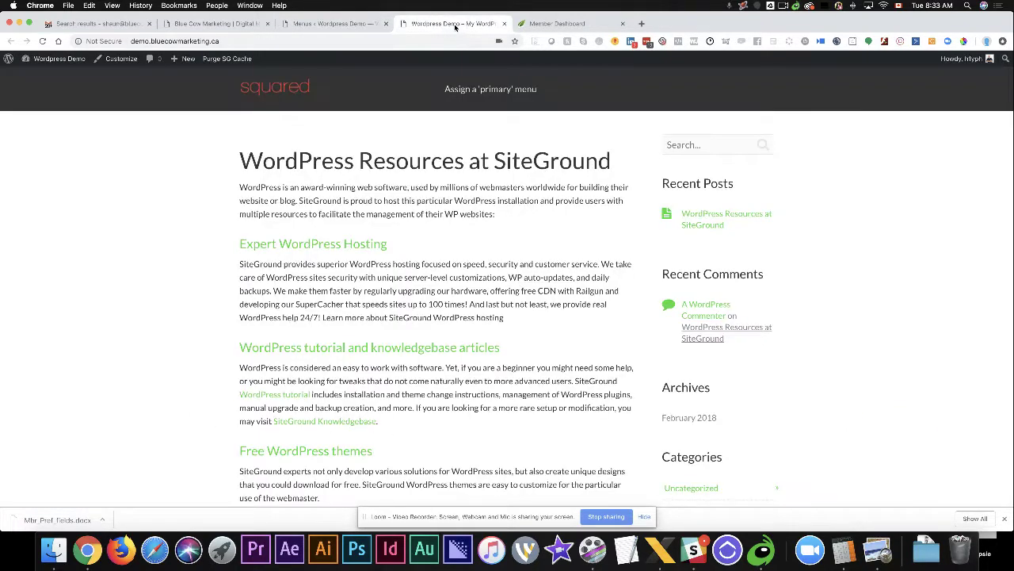
click(42, 40)
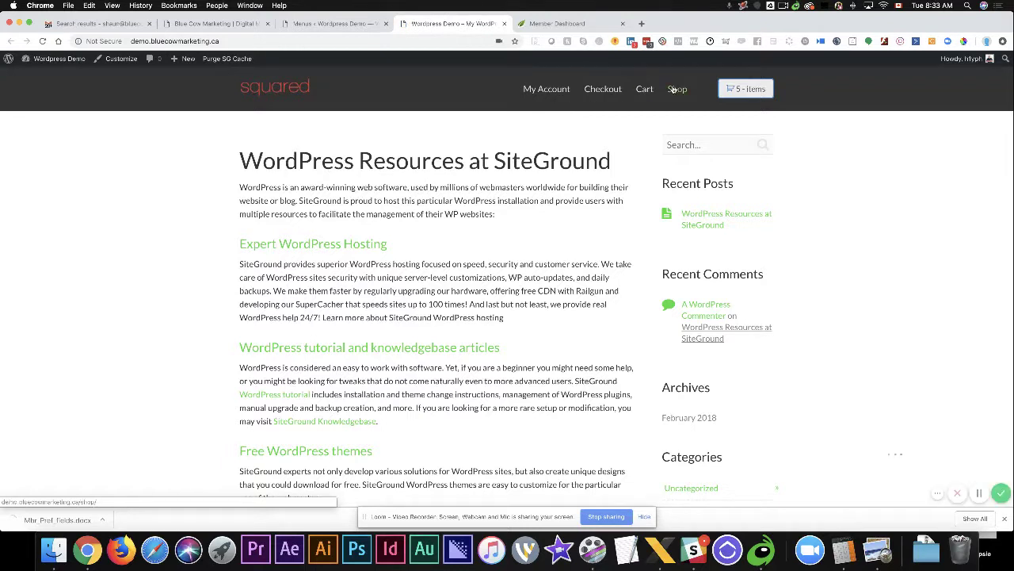
mouse_move(737, 93)
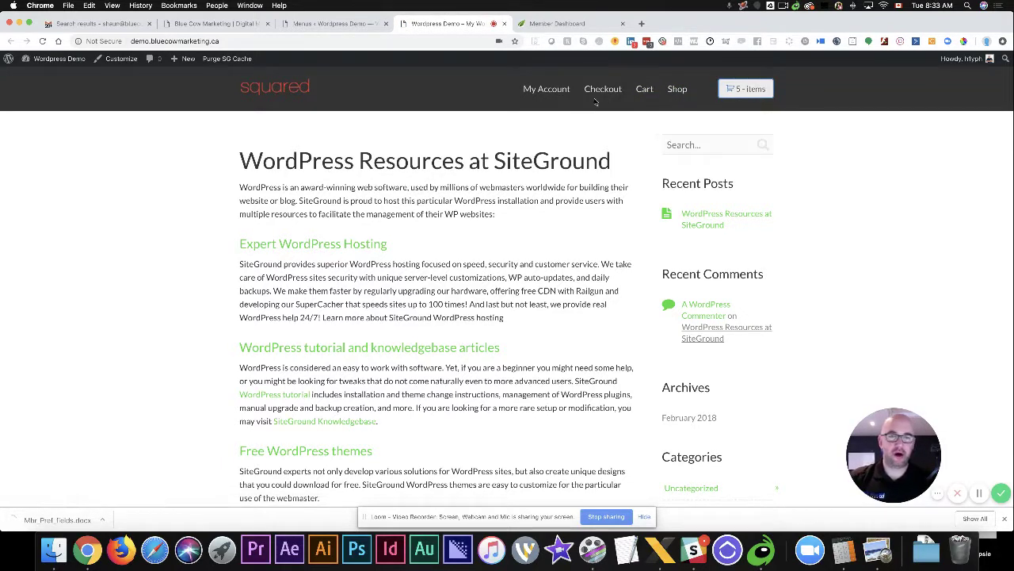
Open the Shop page showing all 5 products, check the Plugins list, then return to Shop
click(677, 89)
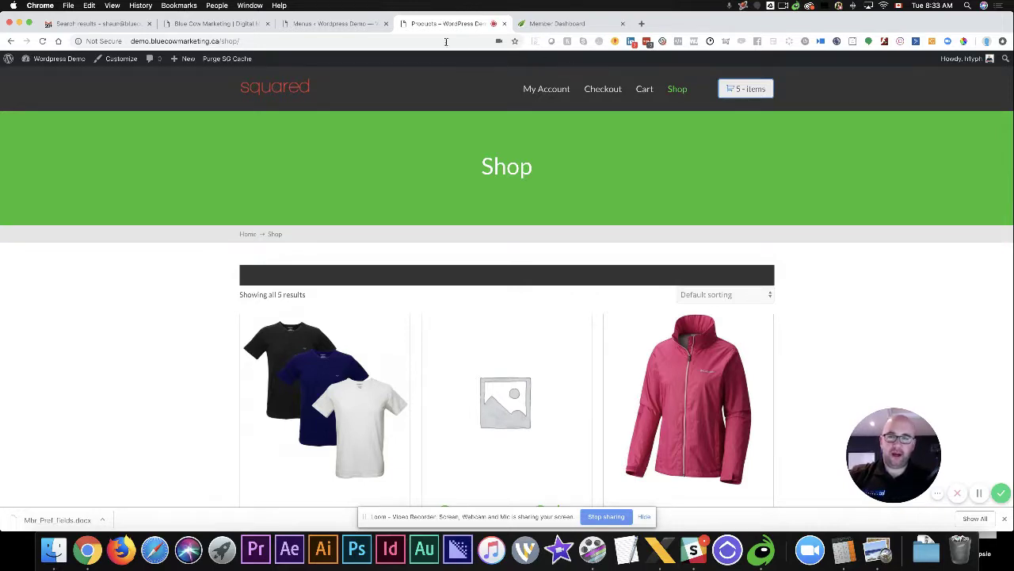
click(558, 23)
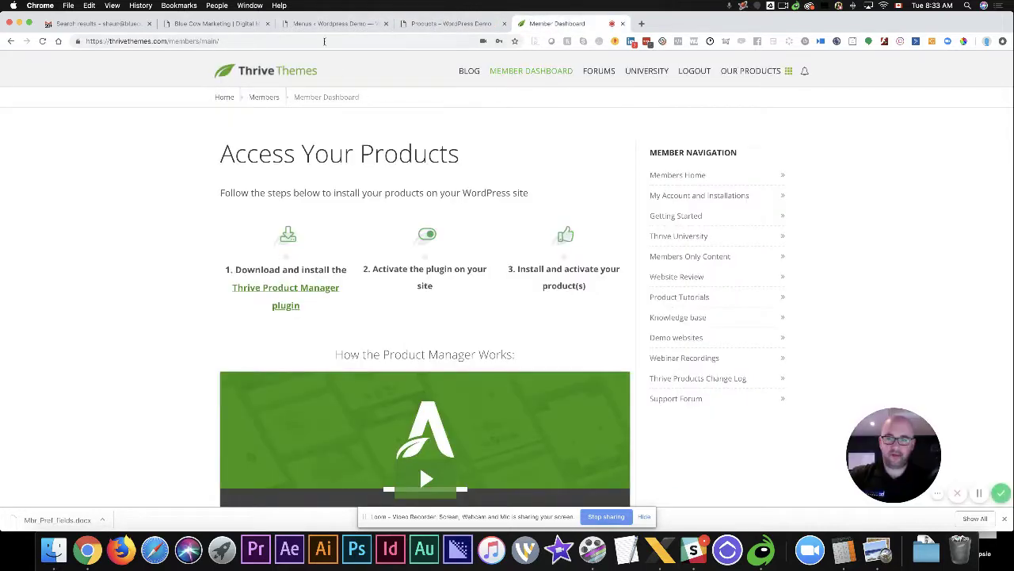
click(333, 23)
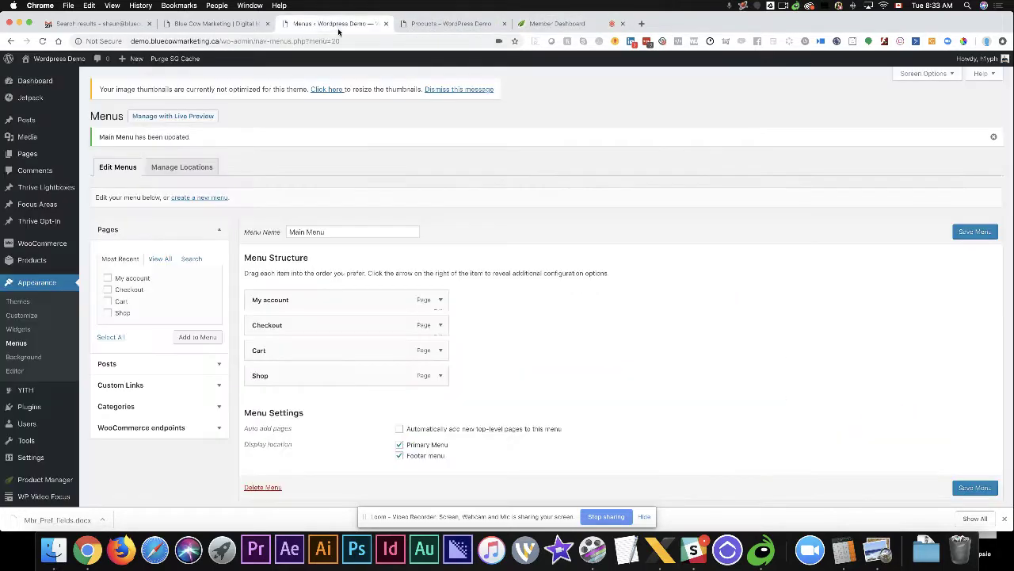
click(28, 407)
scroll(183, 311, down, 8)
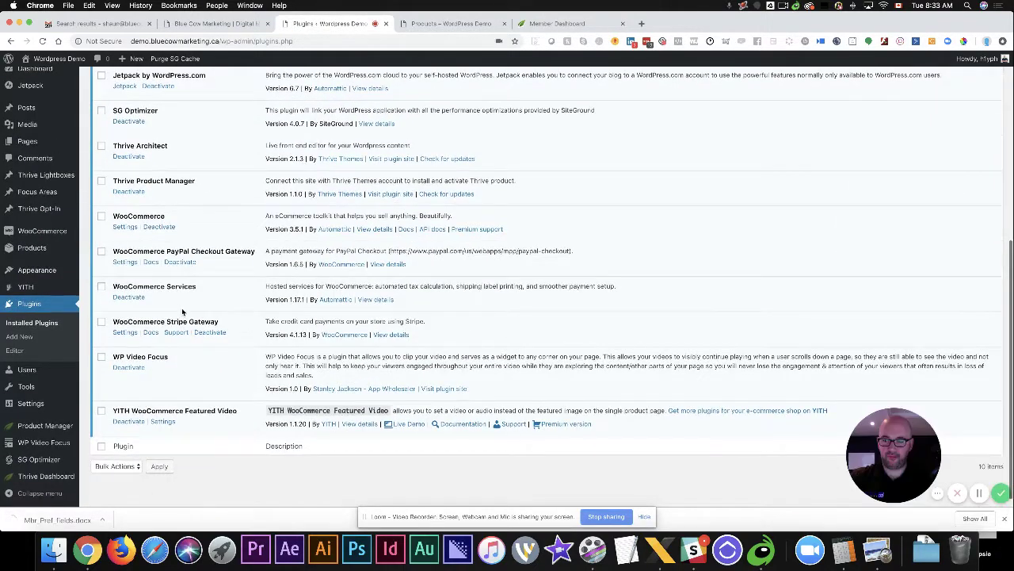
mouse_move(69, 477)
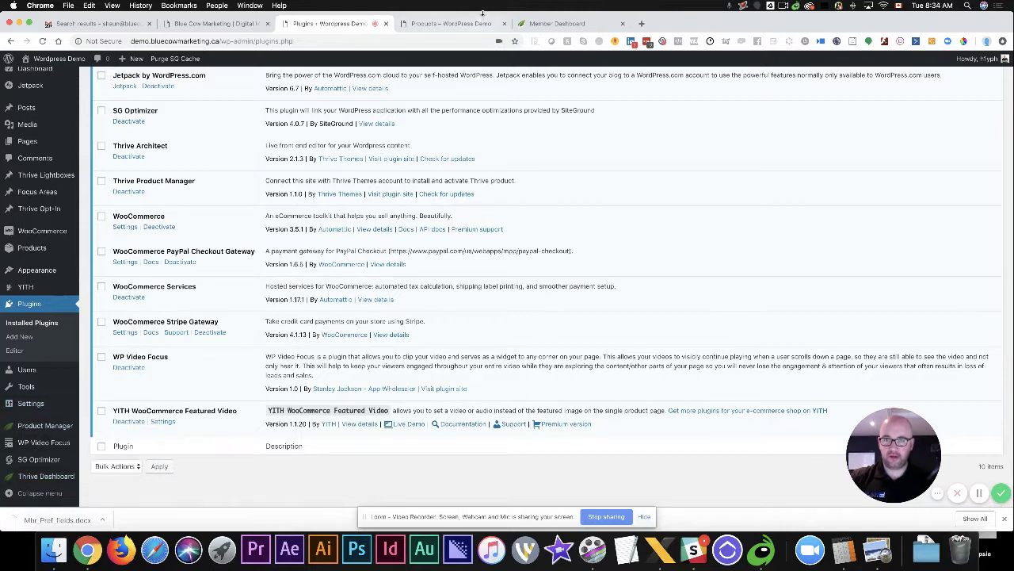
click(448, 23)
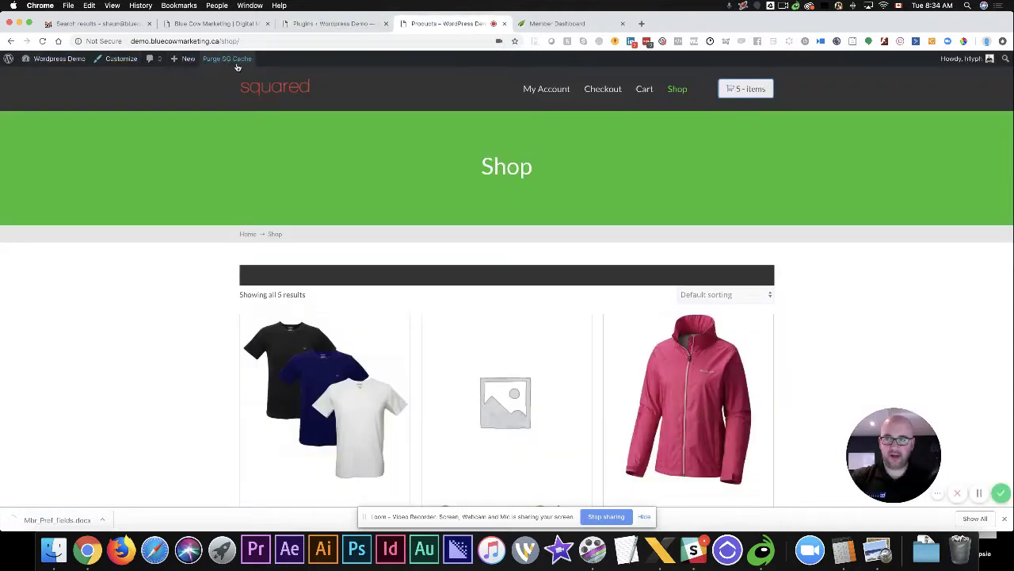
mouse_move(187, 65)
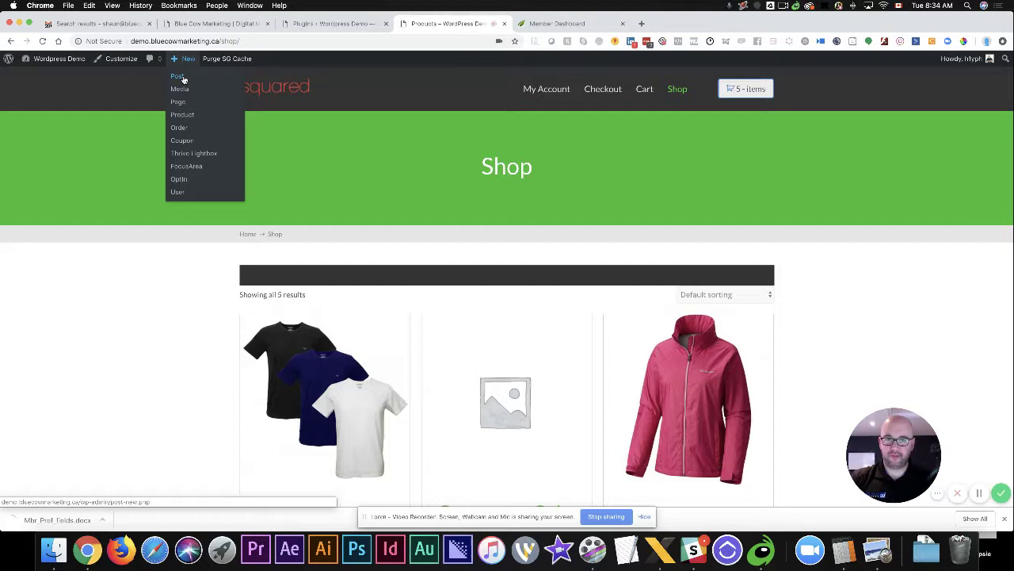
Create and publish a new page titled 'Home Page'
click(181, 102)
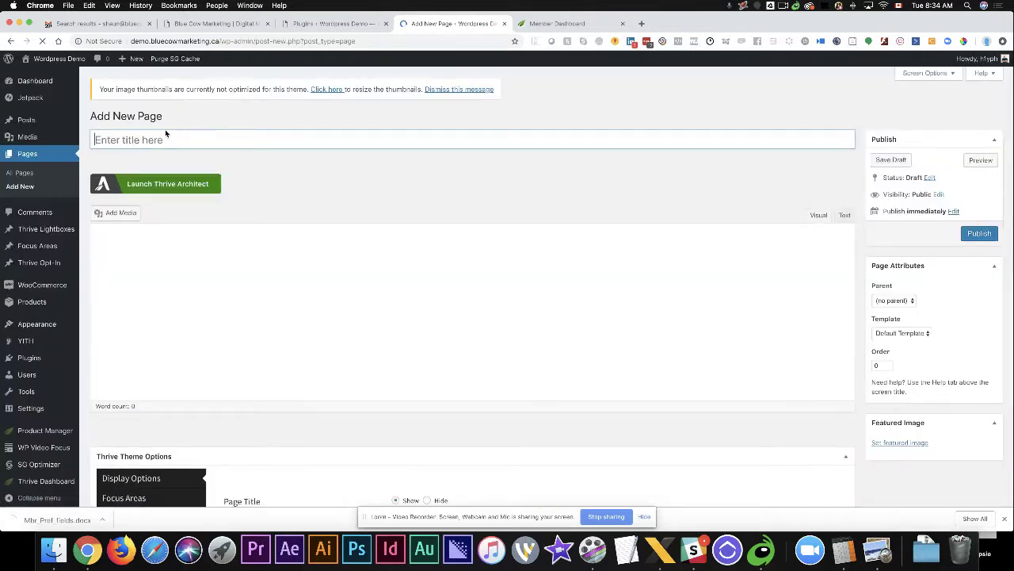
text(Home )
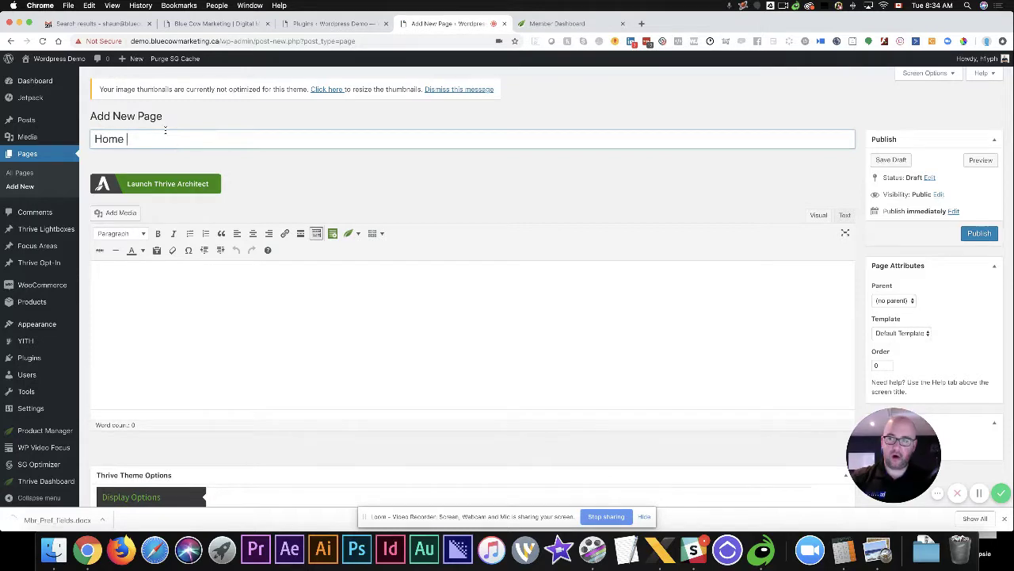
text(Pahe)
key(BackSpace)
key(BackSpace)
text(ge)
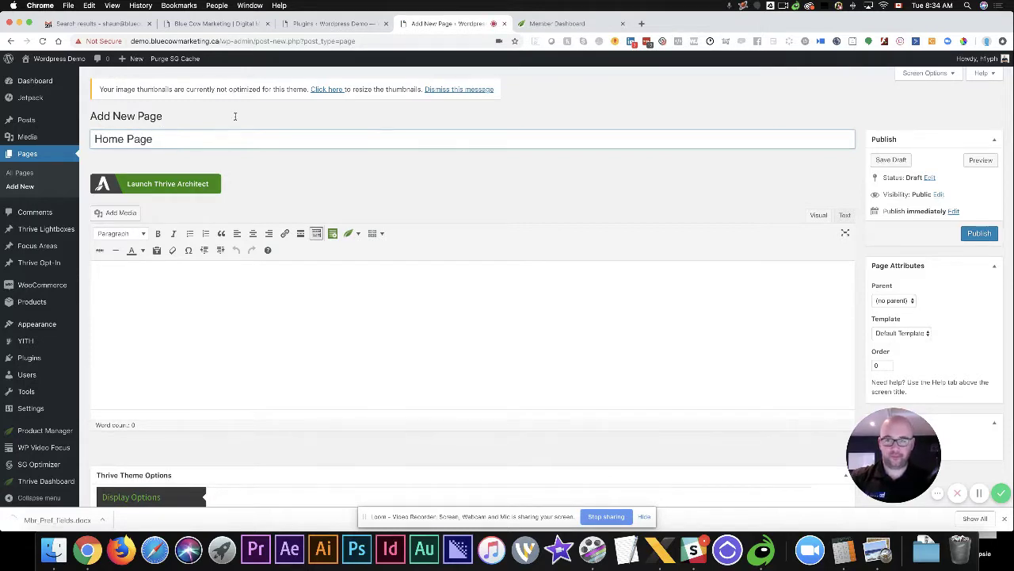
click(979, 234)
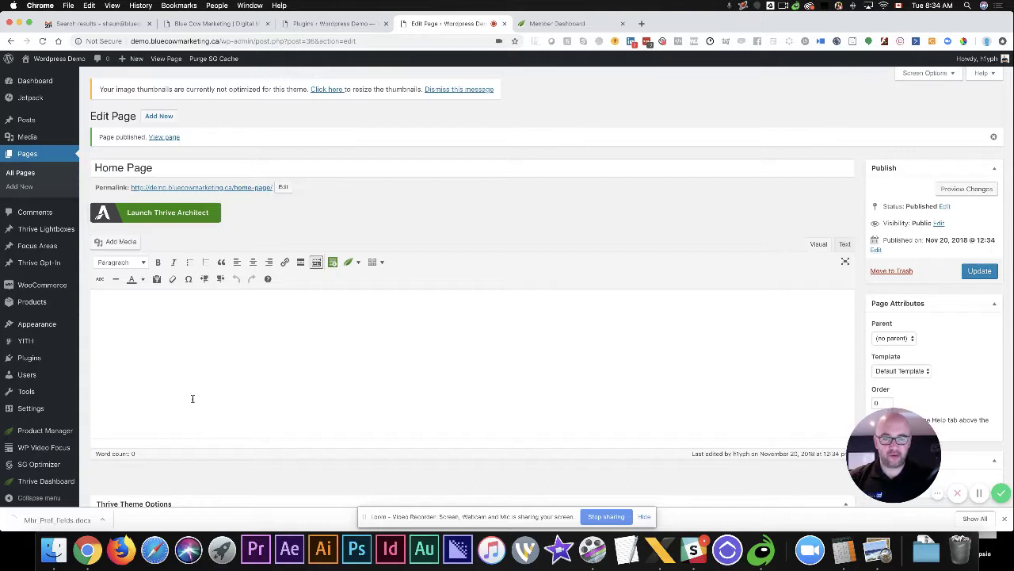
Type test text in the body, then insert a Heading element from Thrive Architect's Add Element panel
click(307, 347)
text(ggfed)
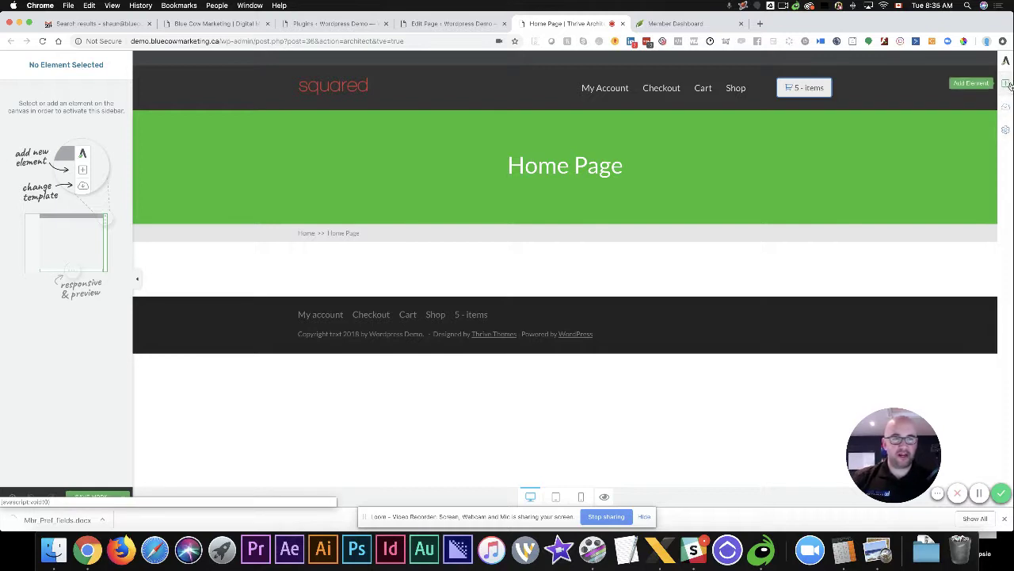
click(1007, 84)
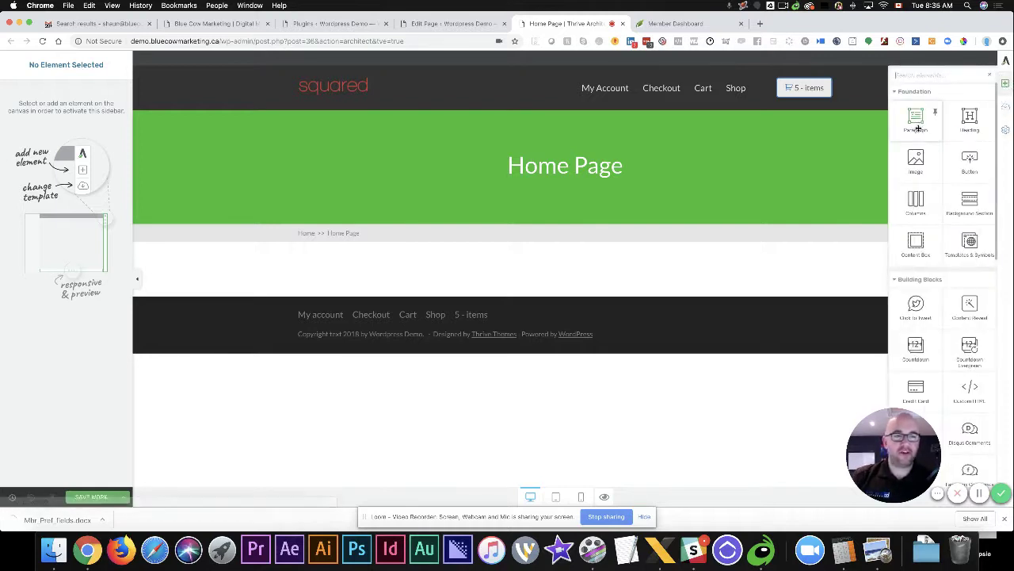
scroll(917, 131, down, 6)
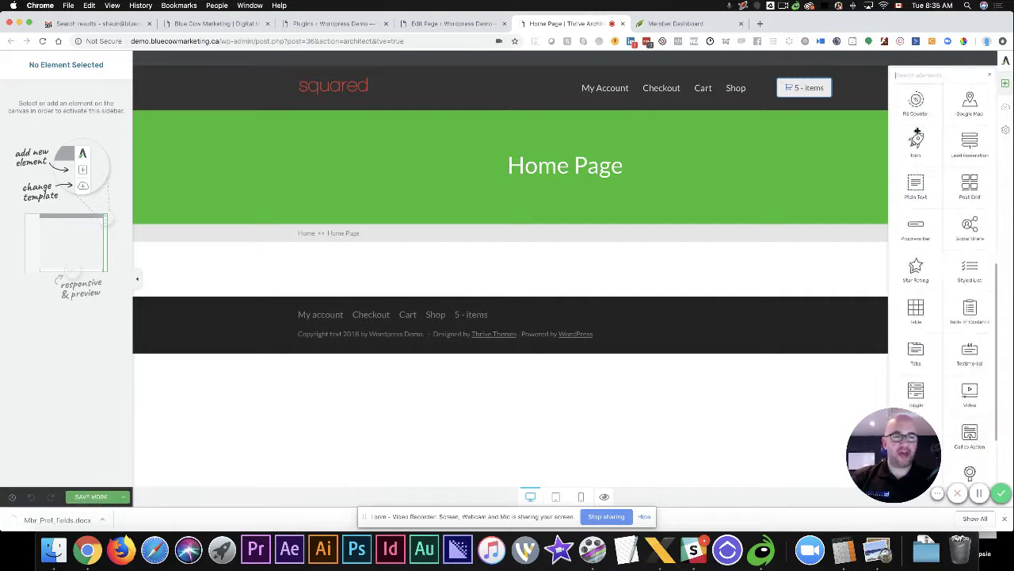
scroll(917, 131, up, 8)
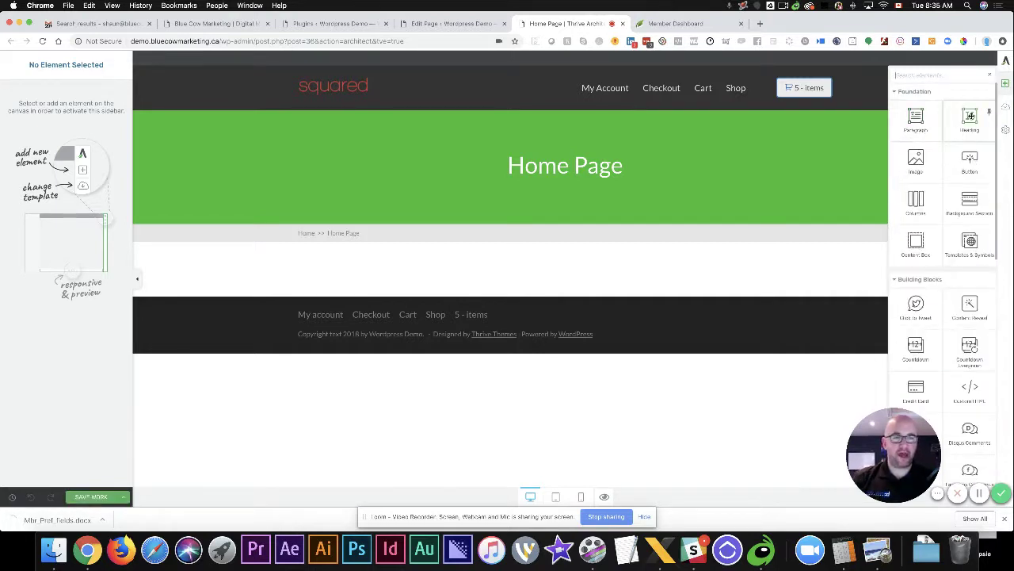
click(971, 118)
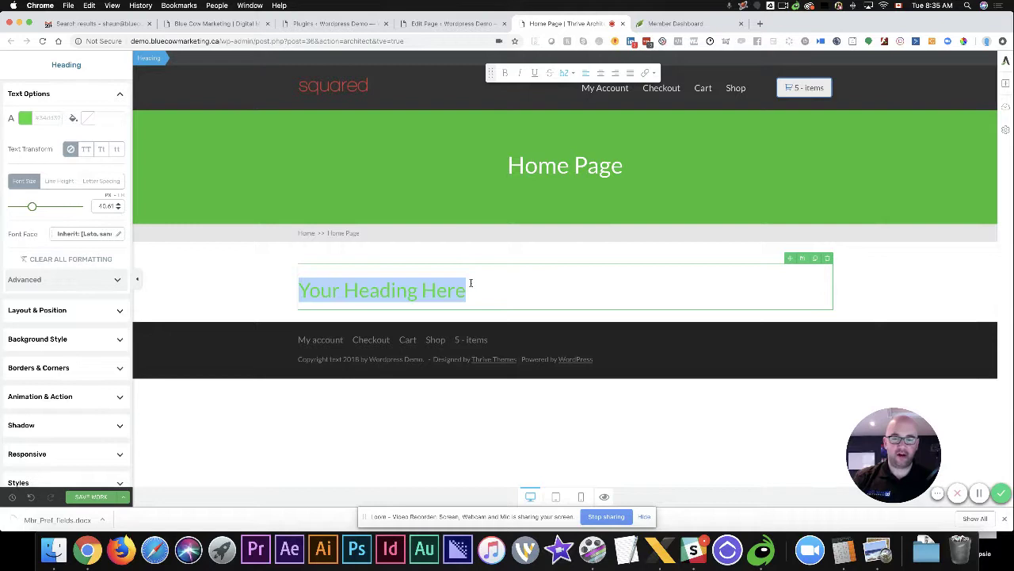
Replace the heading placeholder with 'This Awesome Website Header' and select the heading
drag(470, 283, 302, 276)
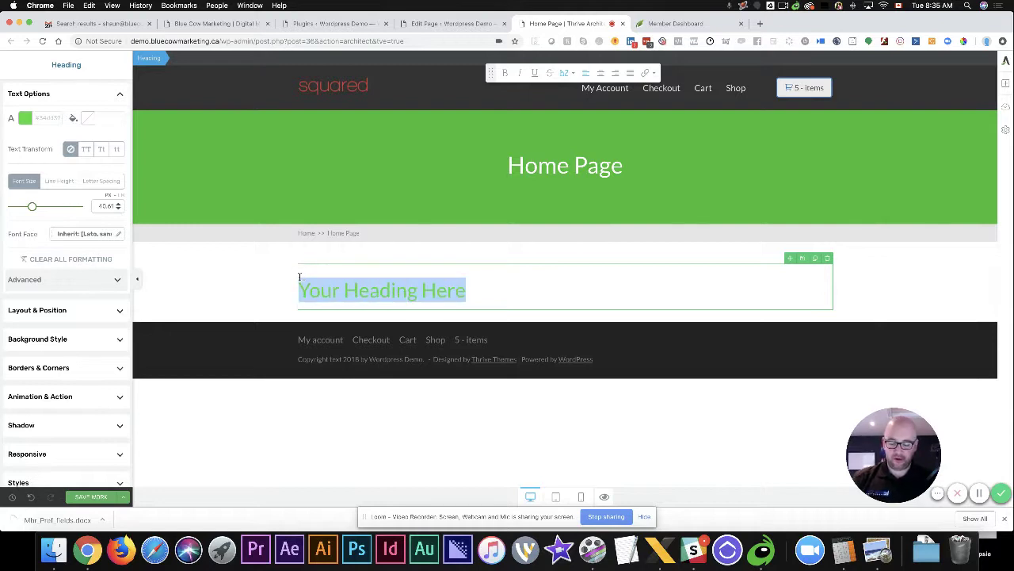
text(This Awesom)
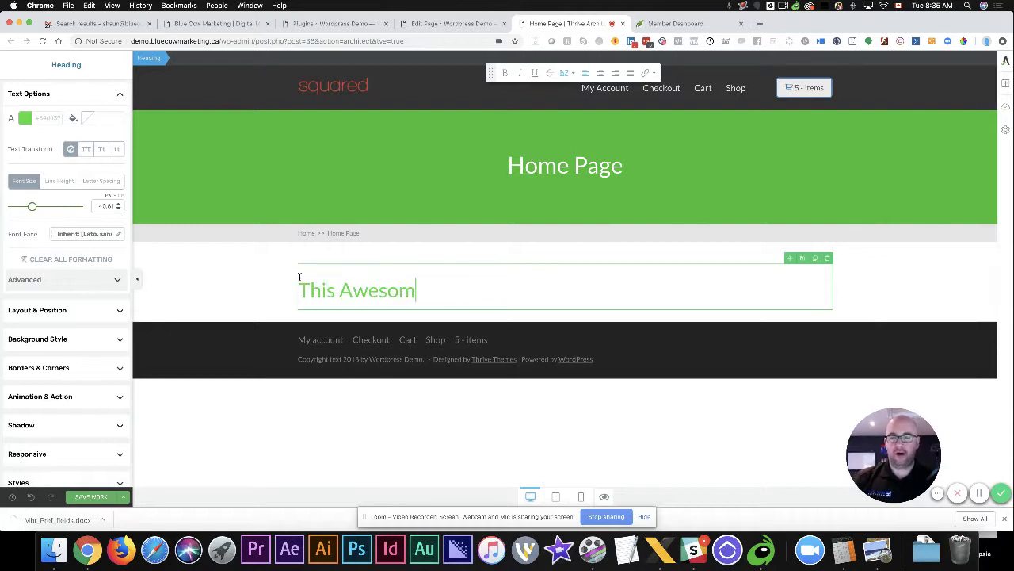
text(e Website Header)
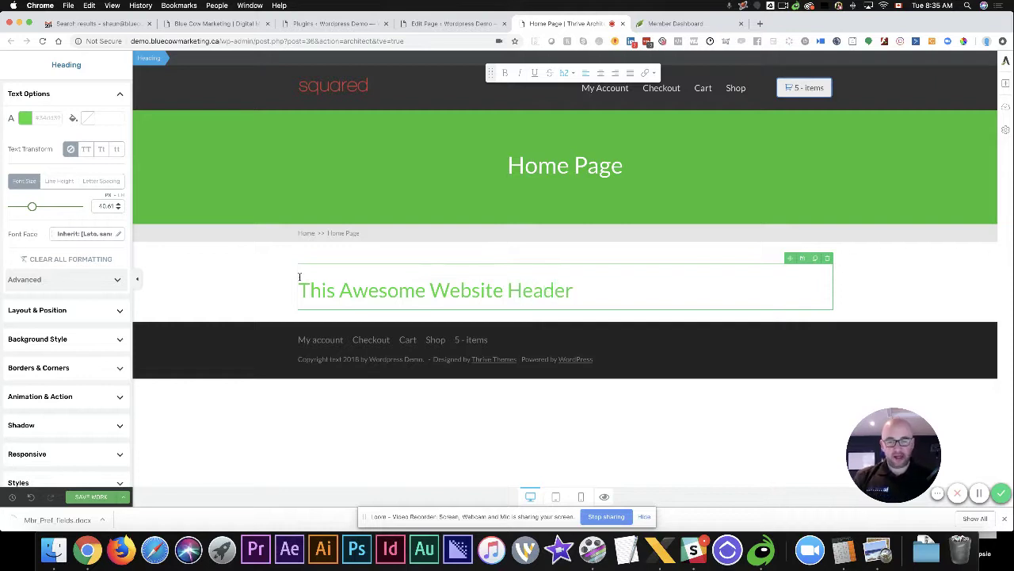
triple_click(565, 298)
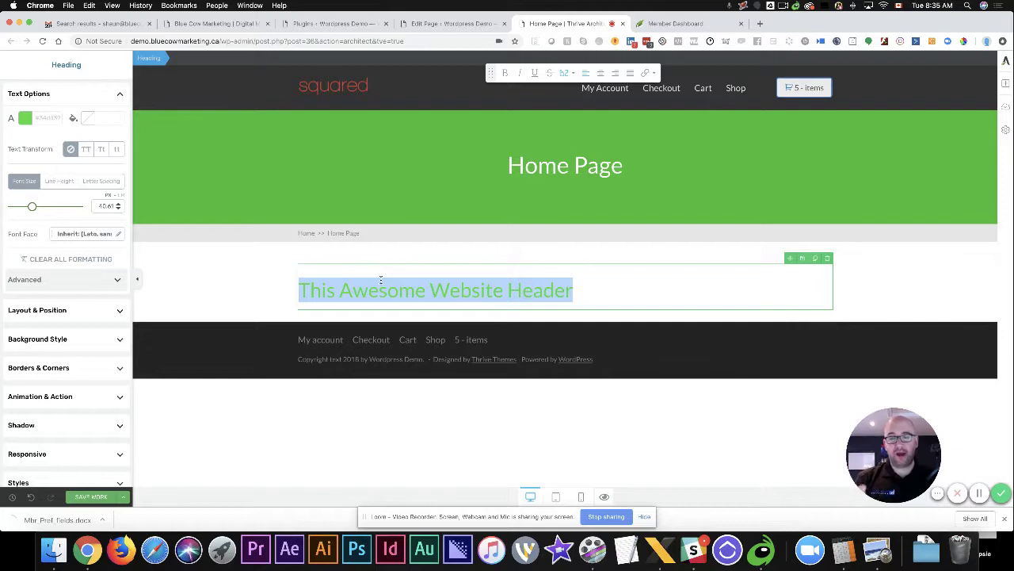
Colour the heading dark blue and save that blue as the global colour Governor Bay
click(25, 117)
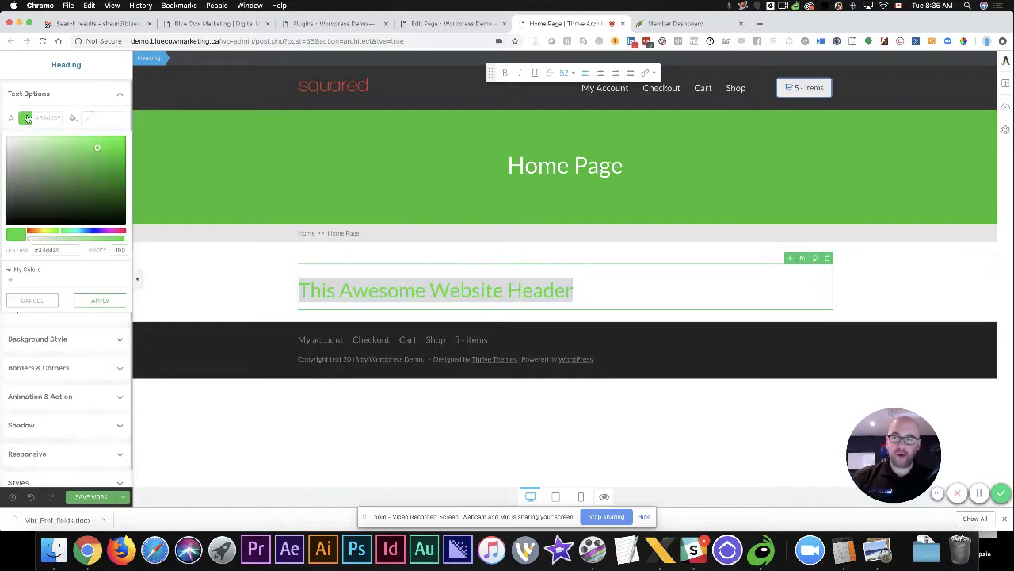
click(82, 231)
click(91, 233)
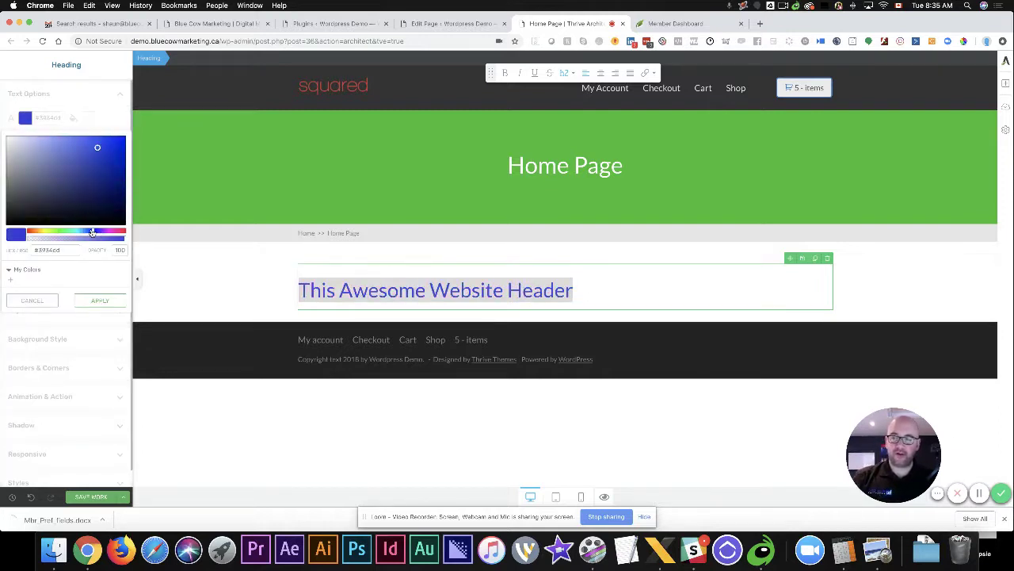
click(88, 171)
drag(87, 170, 74, 169)
double_click(61, 250)
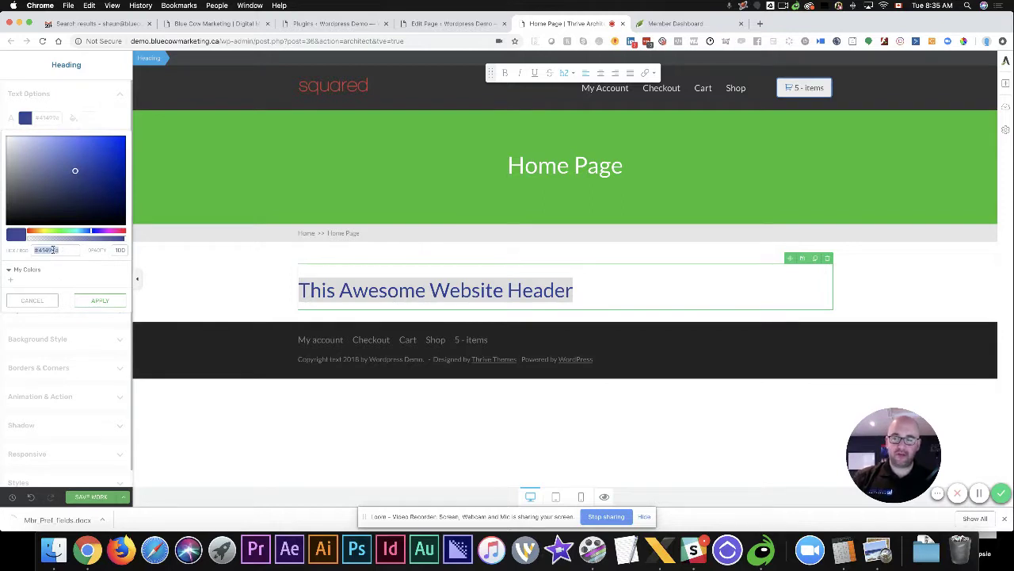
mouse_move(74, 170)
mouse_down()
mouse_move(88, 174)
mouse_move(88, 159)
mouse_up()
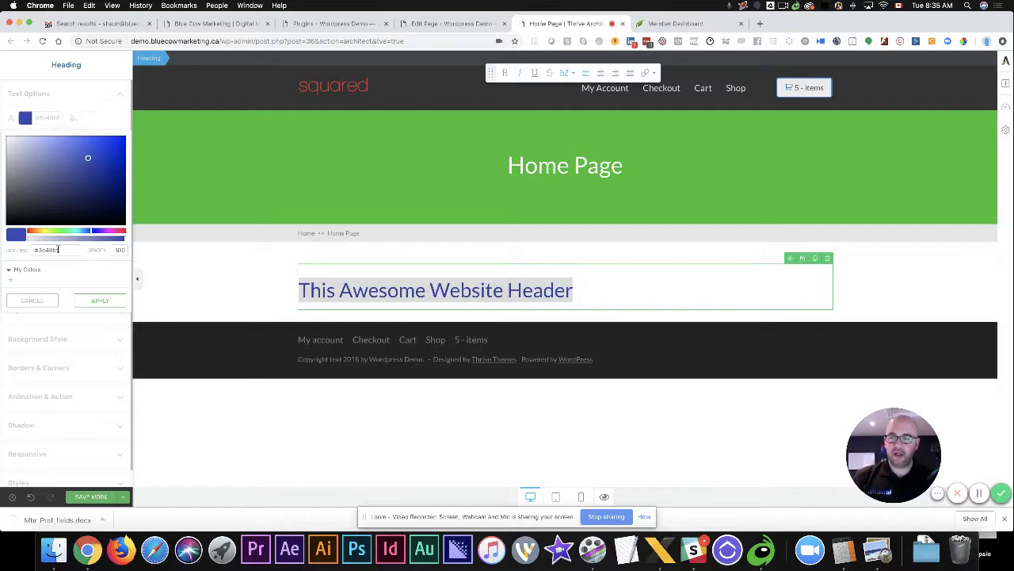
click(10, 279)
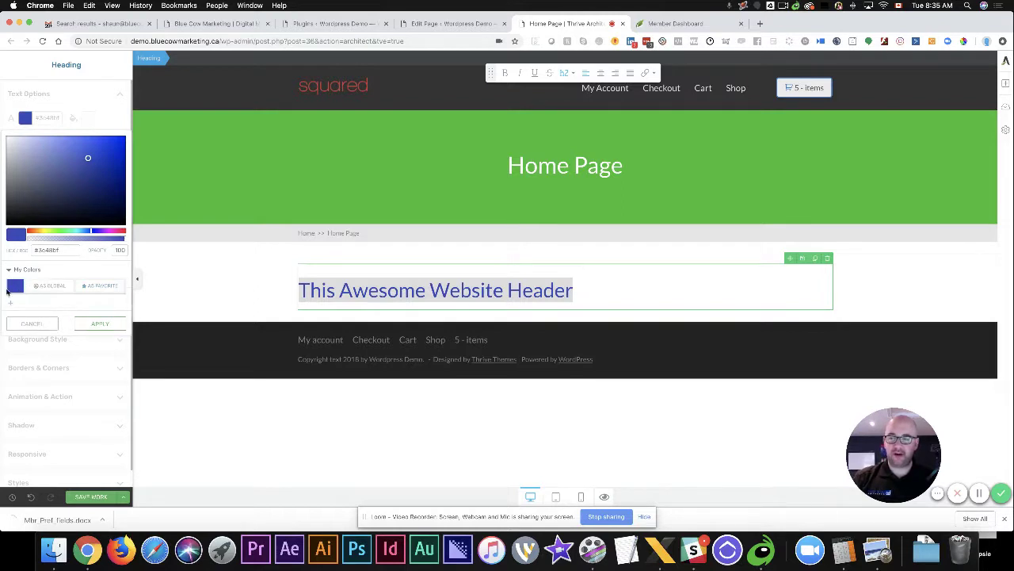
click(52, 289)
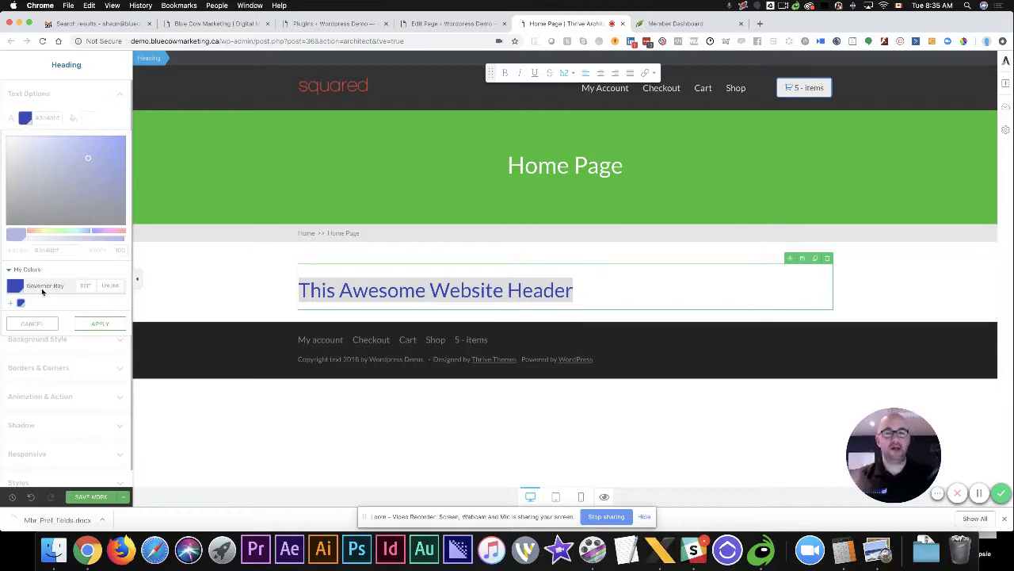
click(111, 325)
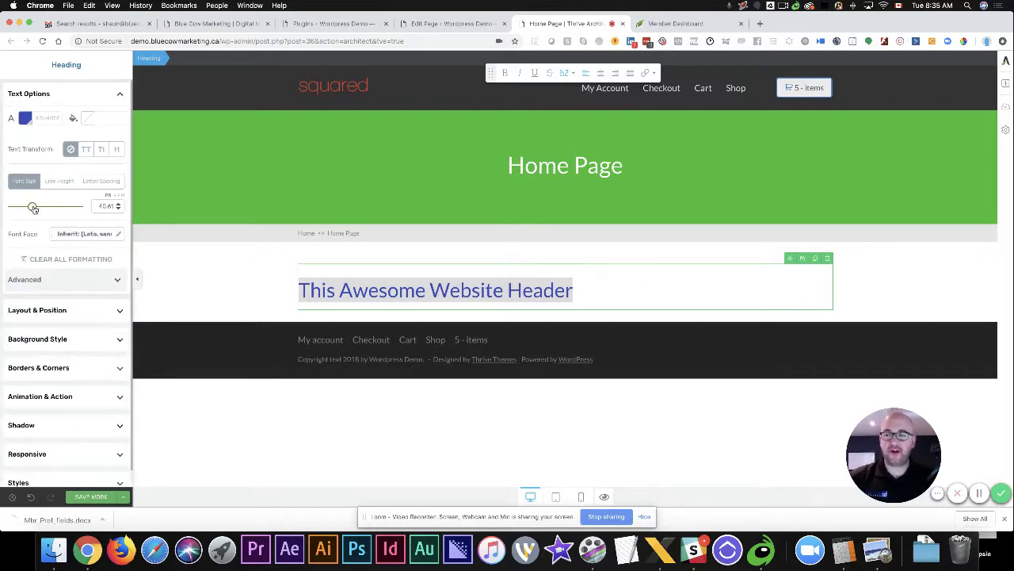
Reduce the heading font size to 36 px and centre it on the page
drag(33, 207, 30, 207)
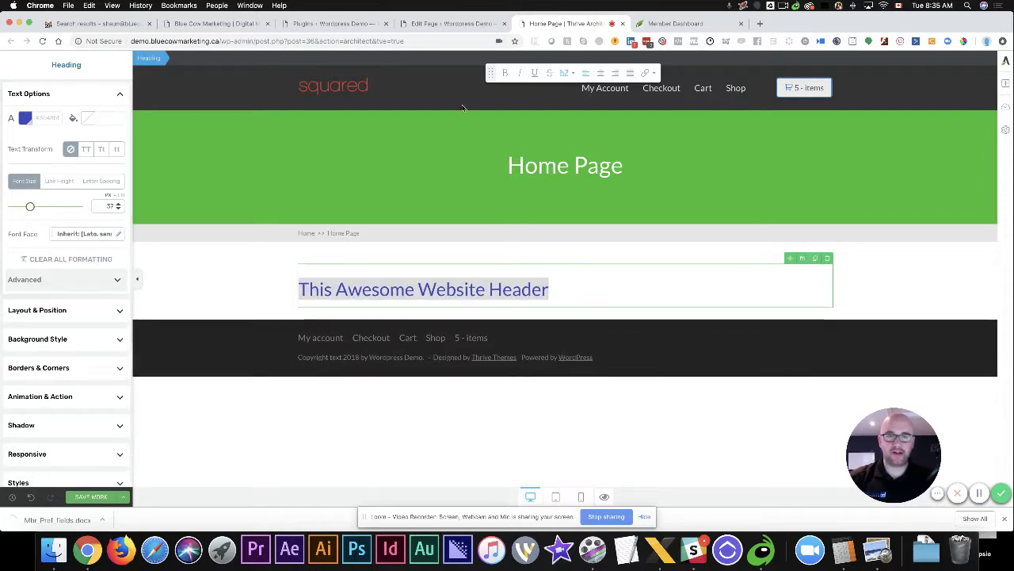
click(600, 72)
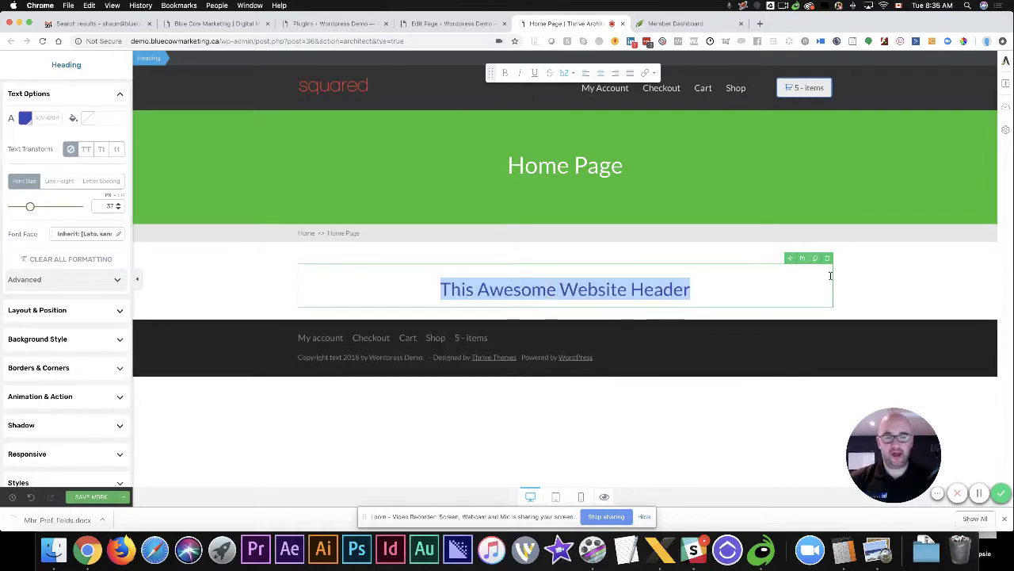
click(866, 279)
click(1006, 85)
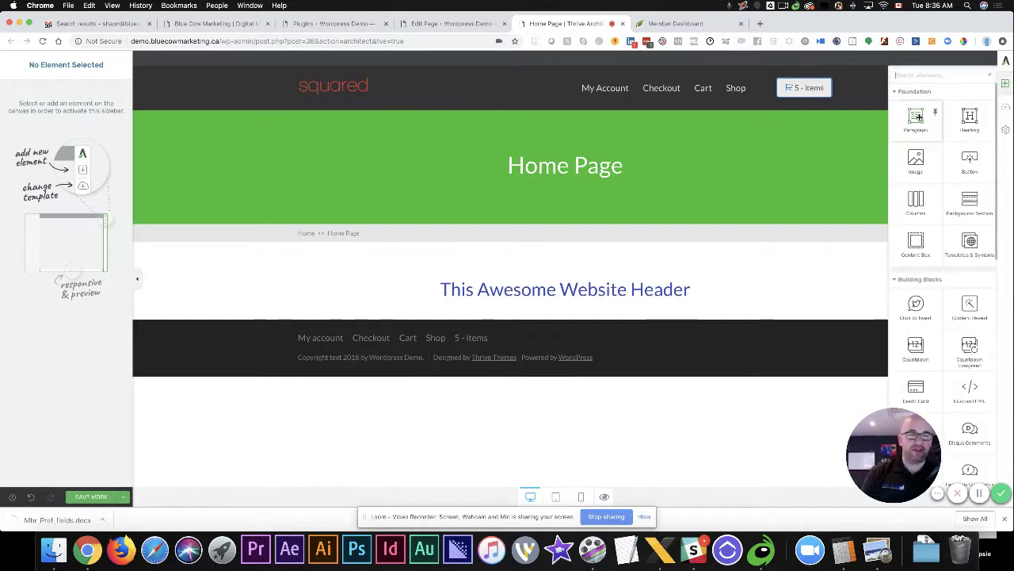
Add a paragraph under the heading reading 'This is where you say awesome stuff about your website.'
click(917, 118)
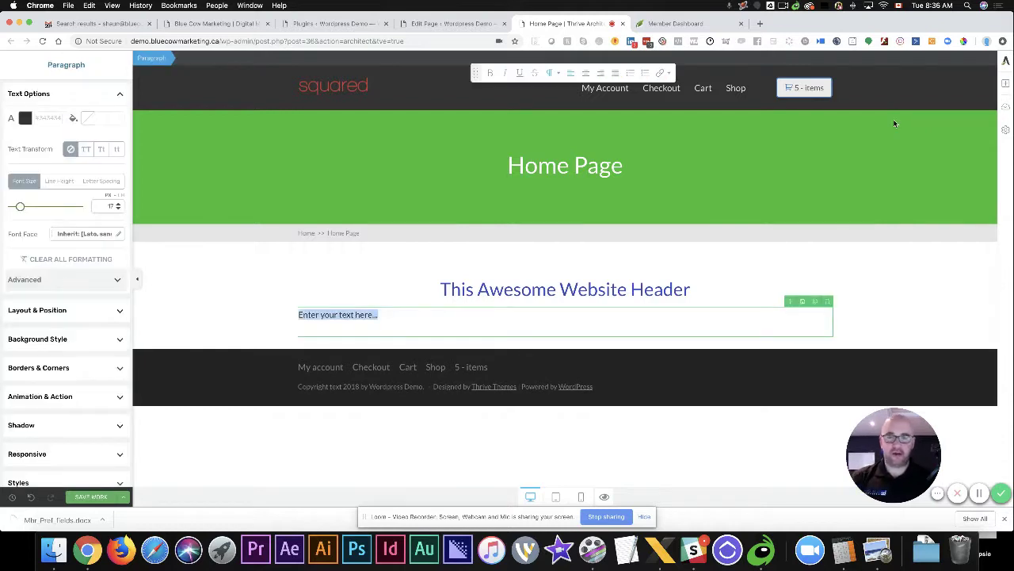
text(This is w)
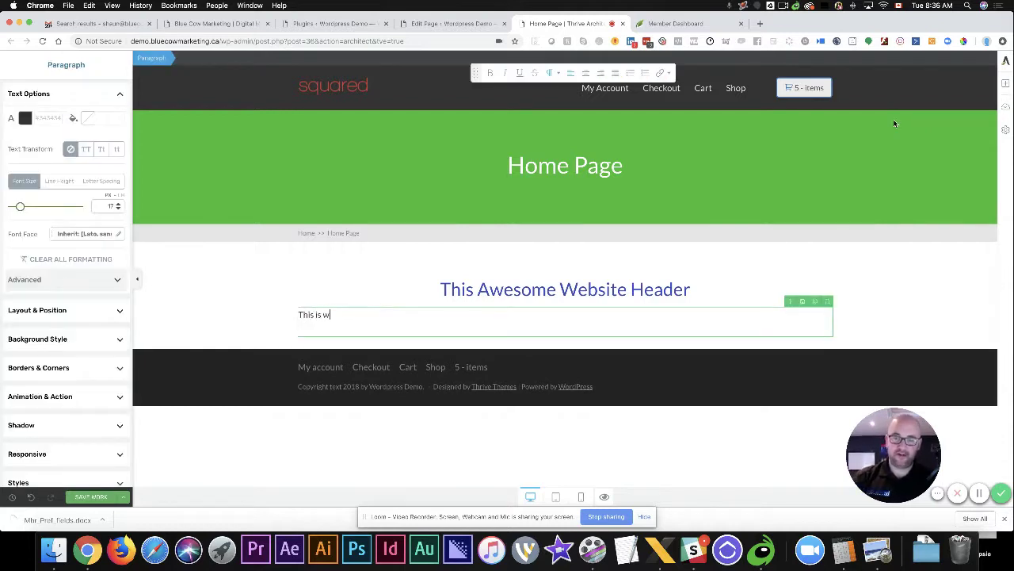
text(here you say)
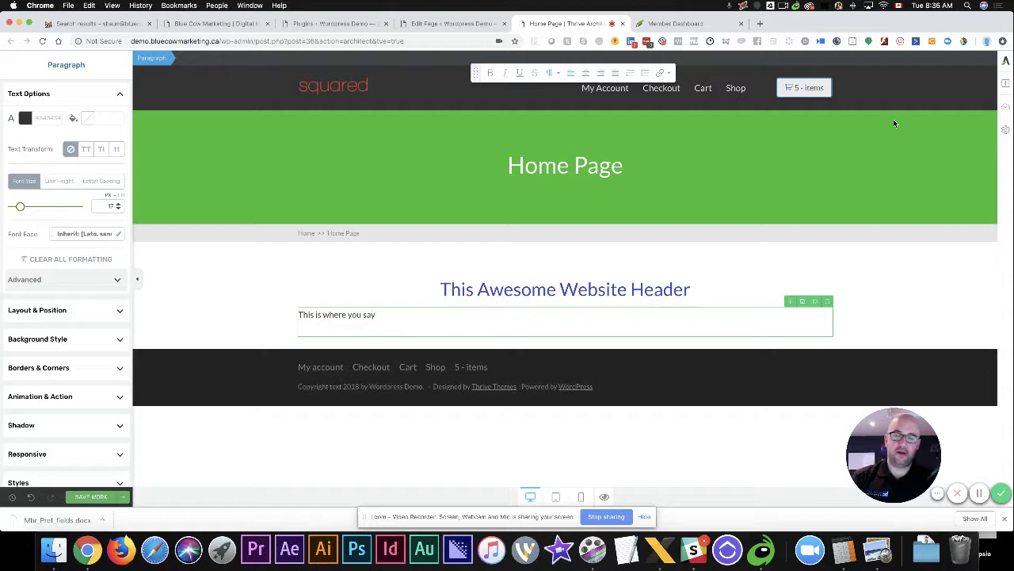
text( awesom)
key(BackSpace)
key(BackSpace)
text(som)
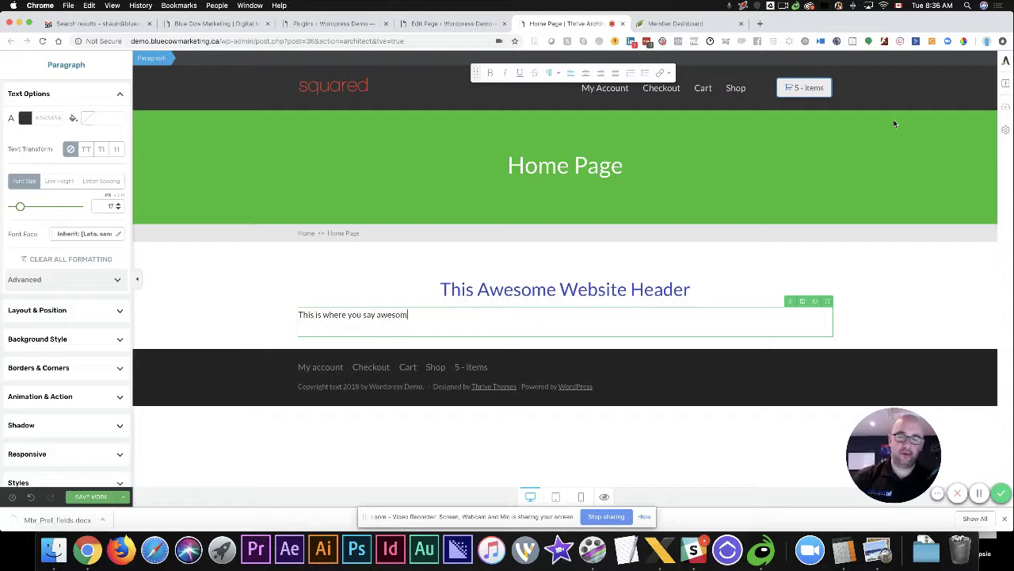
text(e stuff about t)
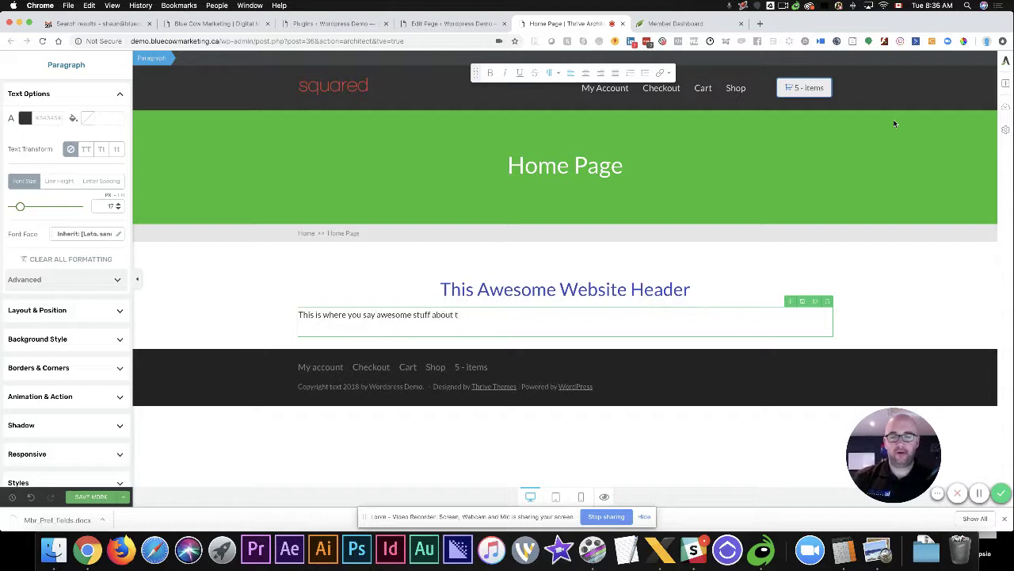
text(yo)
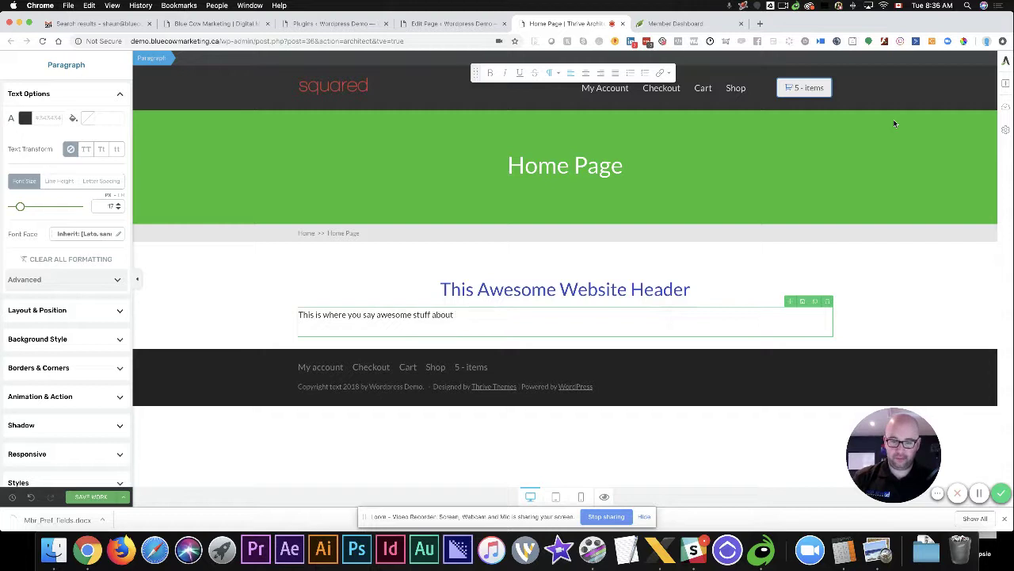
text(your website.)
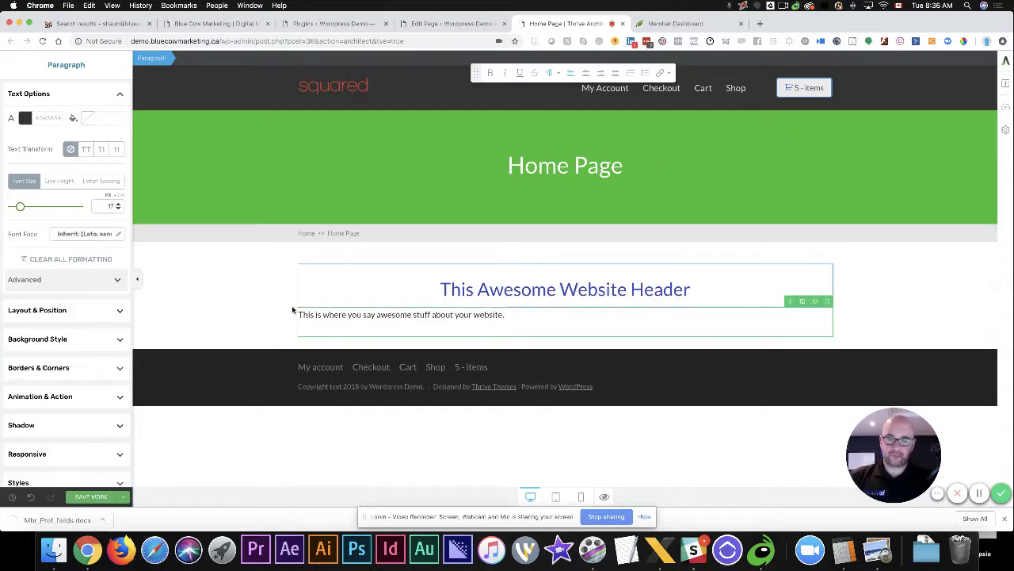
click(240, 328)
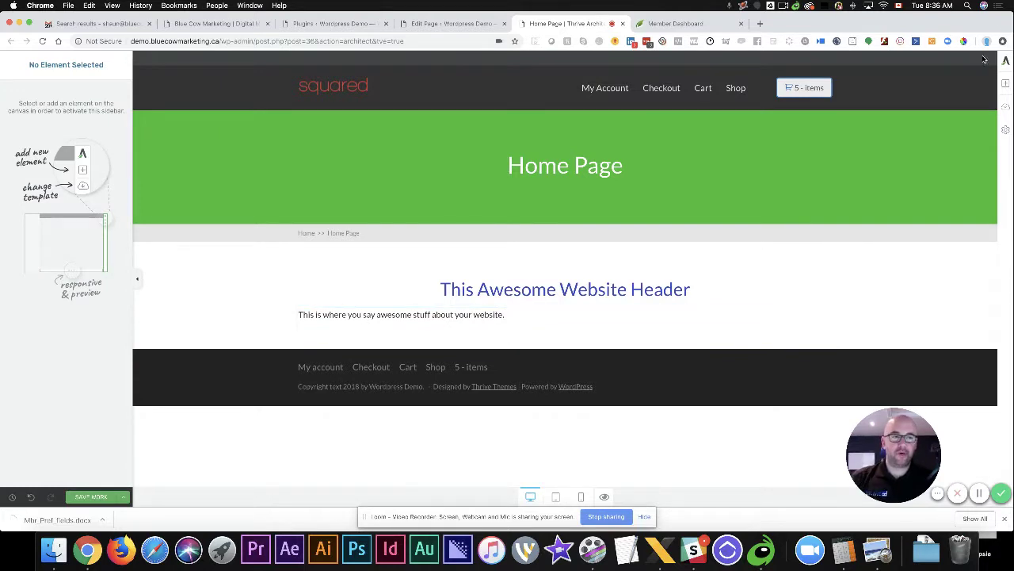
Insert the 3packshirts.jpg t-shirts image at full 1000 × 1000 size in the right column
click(1005, 83)
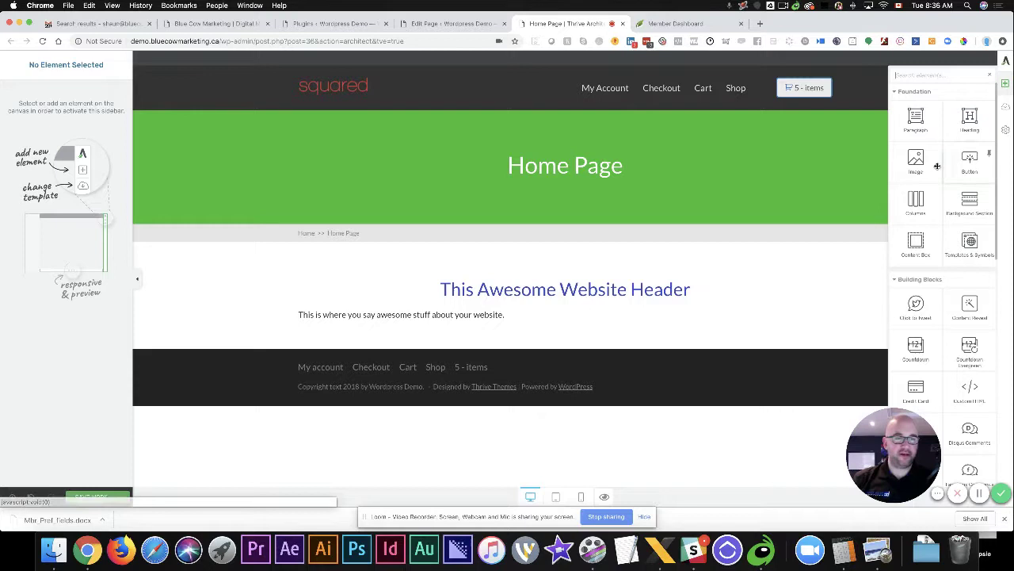
drag(937, 166, 827, 320)
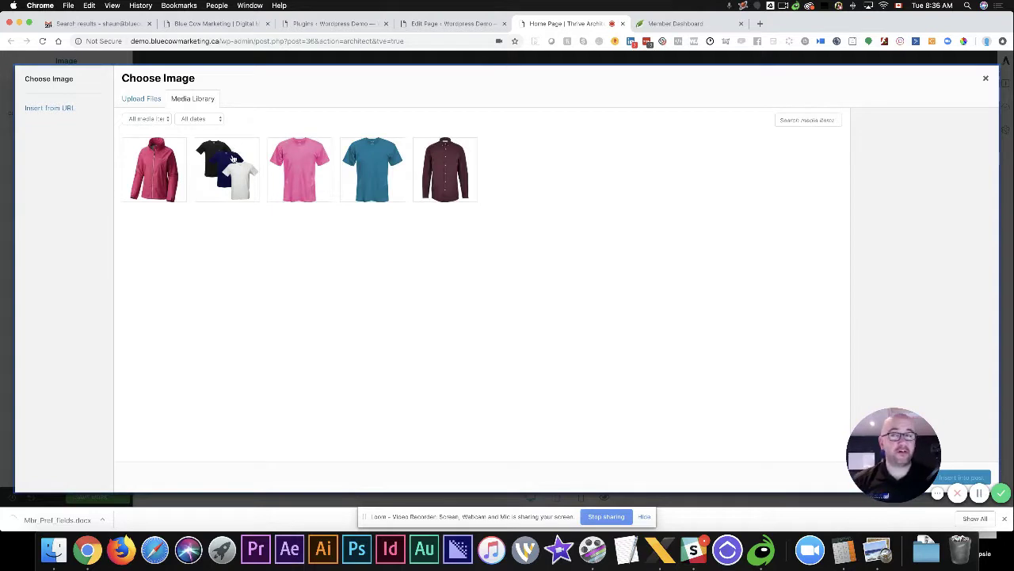
click(145, 99)
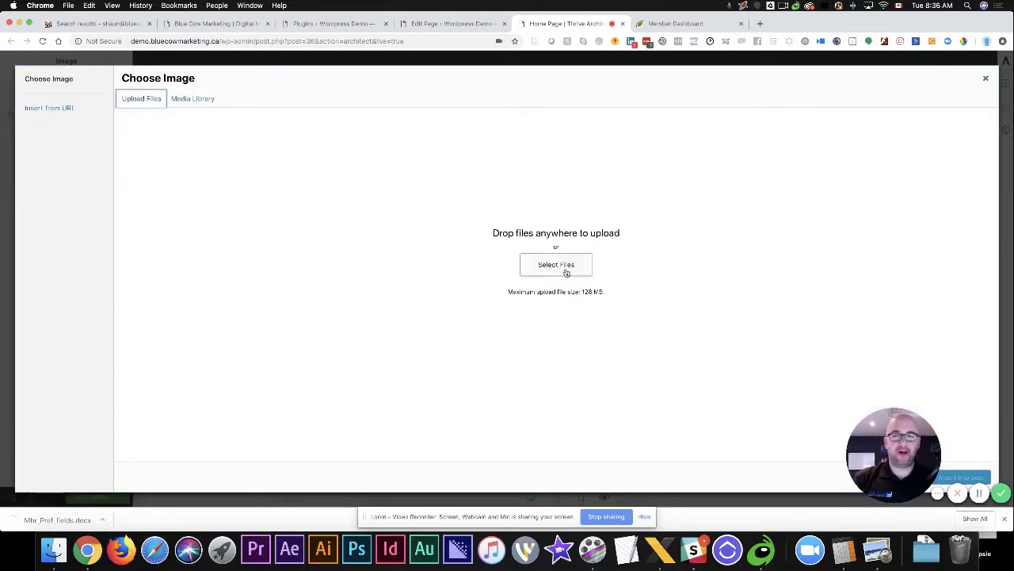
click(198, 101)
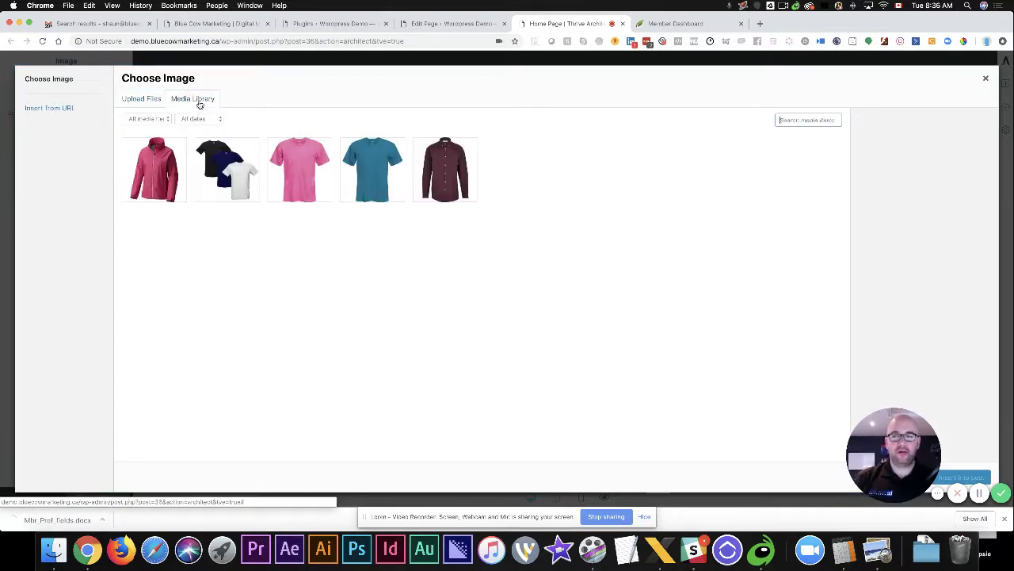
click(235, 163)
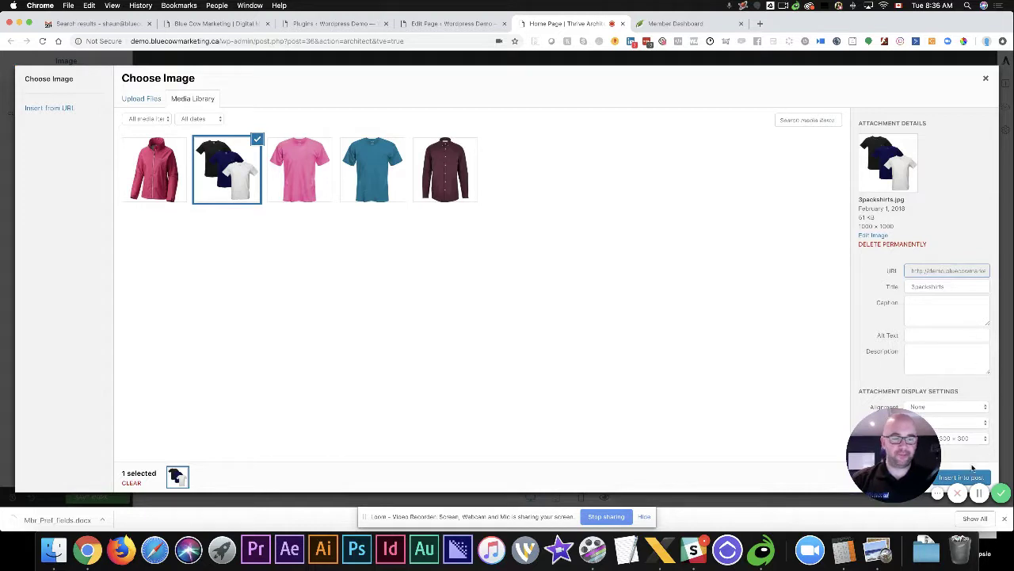
click(963, 438)
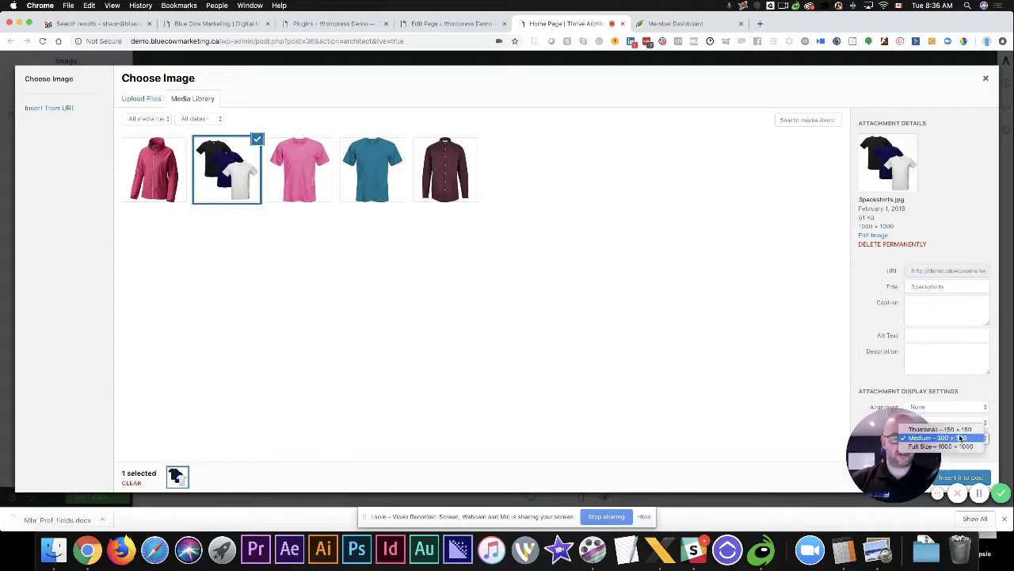
click(953, 447)
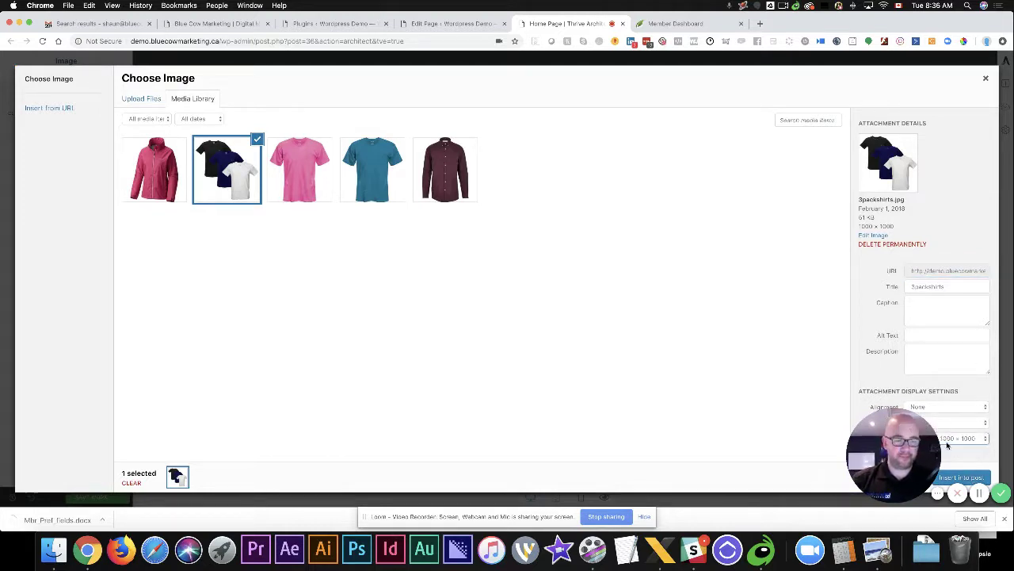
click(971, 477)
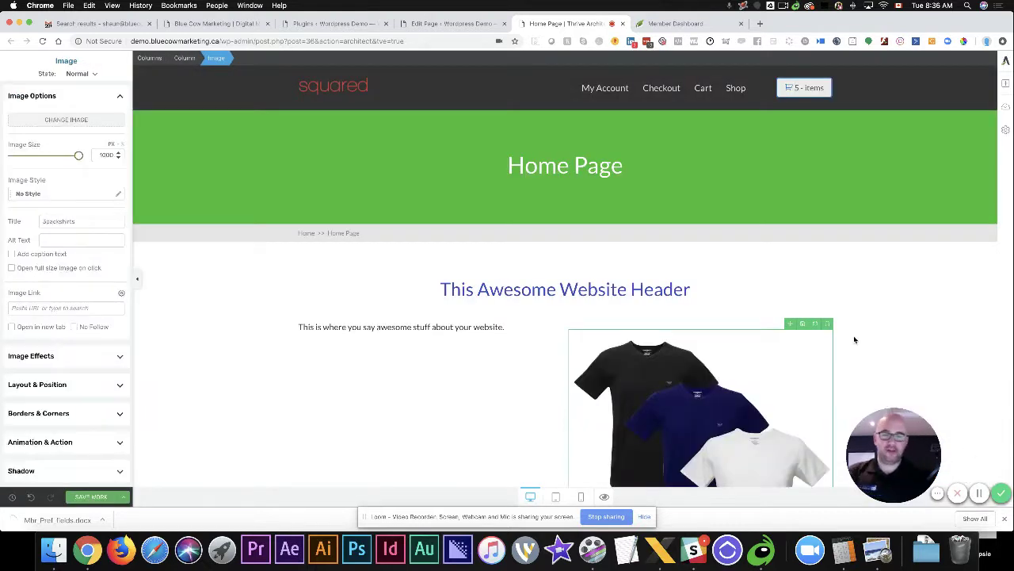
Shrink the shirts image to 352 px and align it to the right
scroll(690, 372, down, 4)
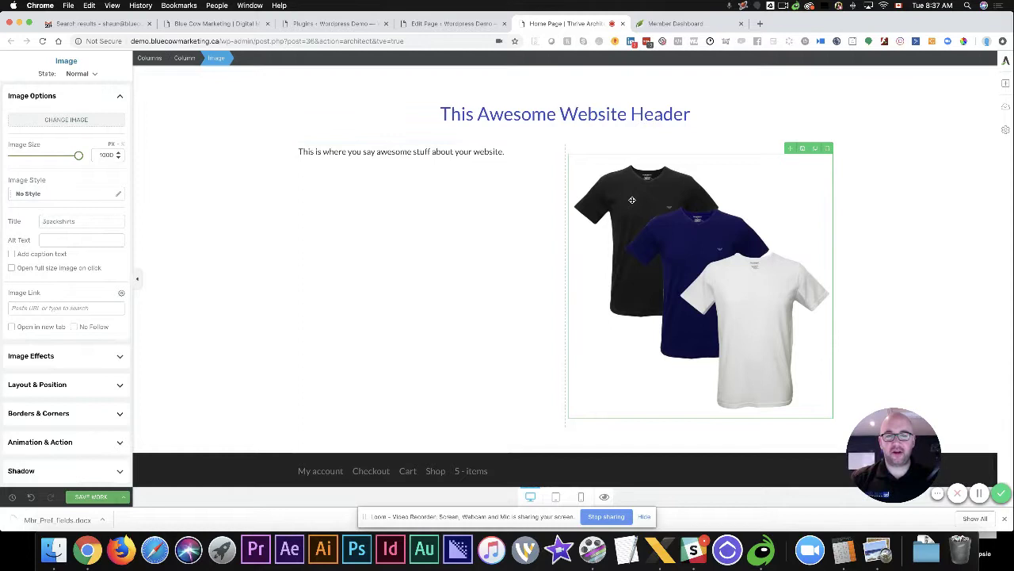
drag(58, 156, 55, 155)
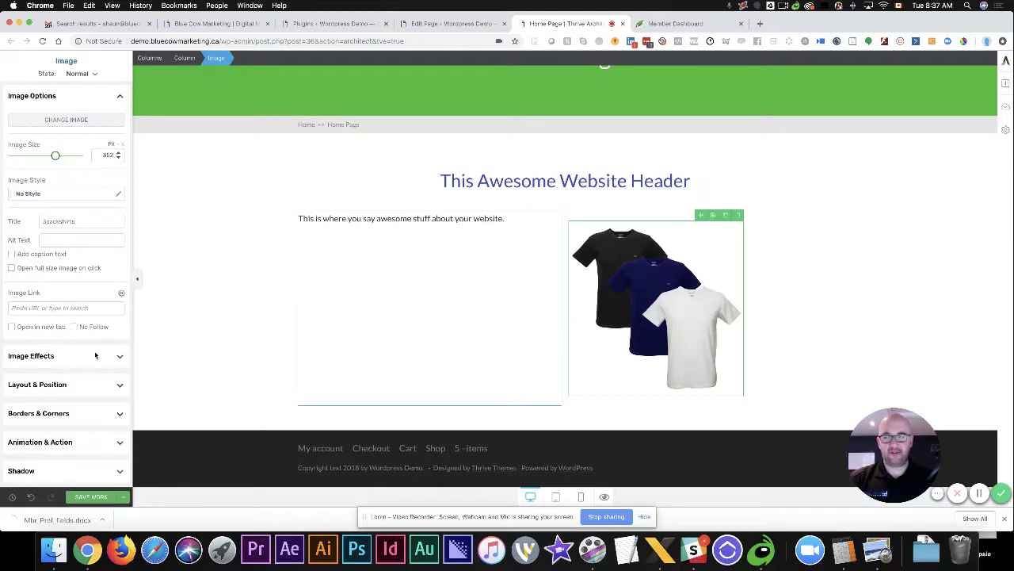
click(79, 384)
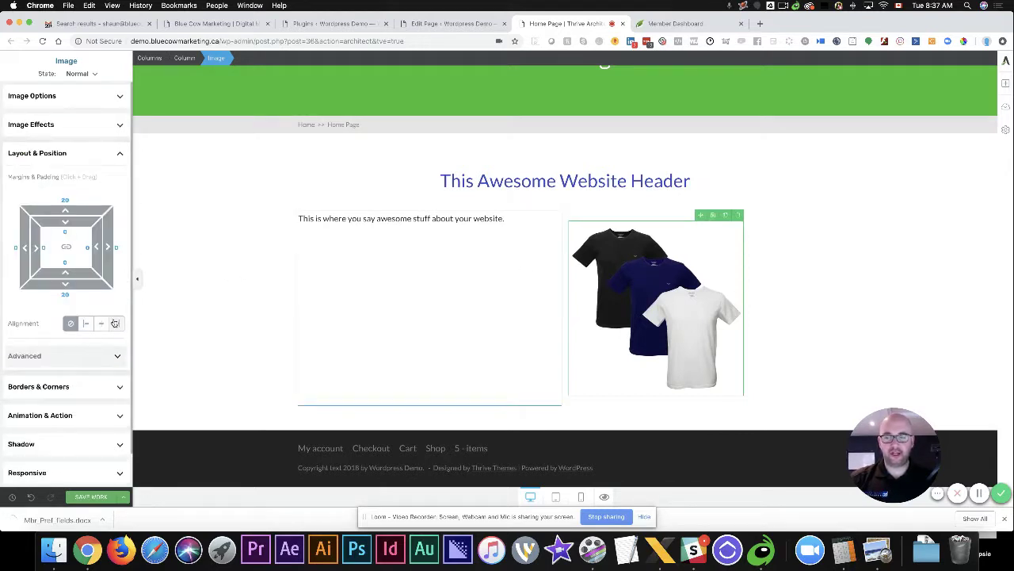
click(115, 323)
Widen the paragraph column toward the shirts image
click(579, 284)
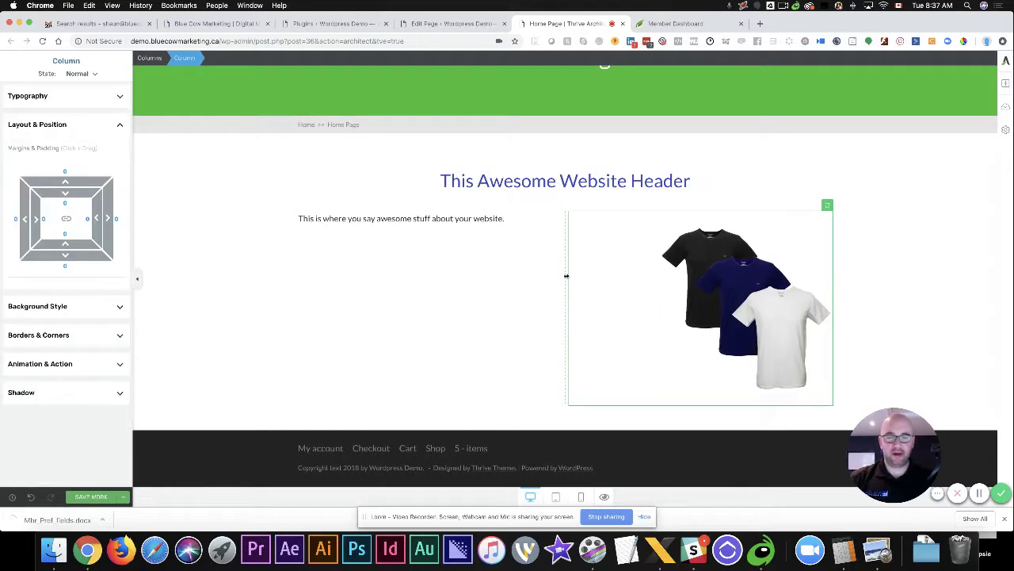
drag(565, 274, 639, 275)
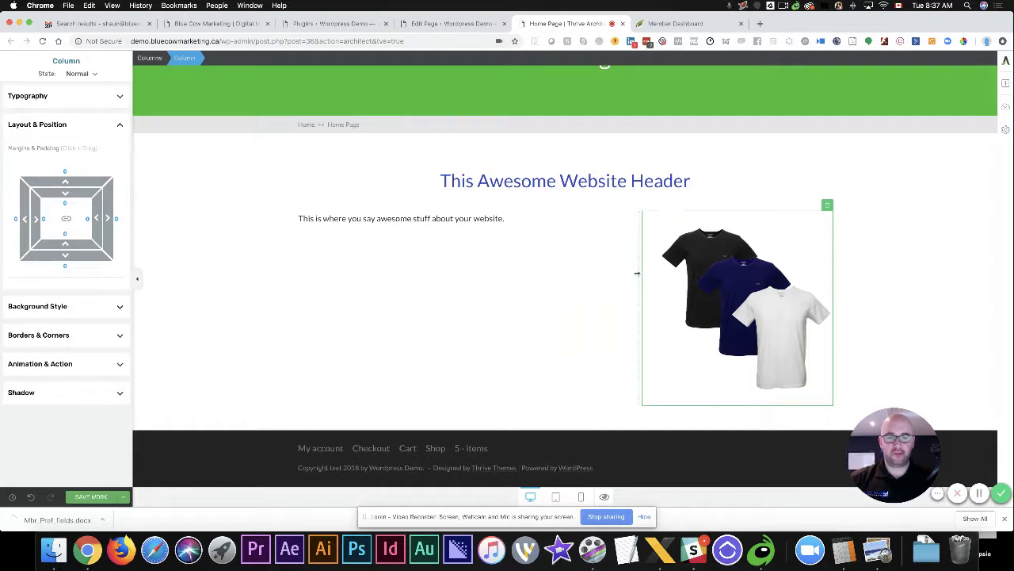
click(578, 230)
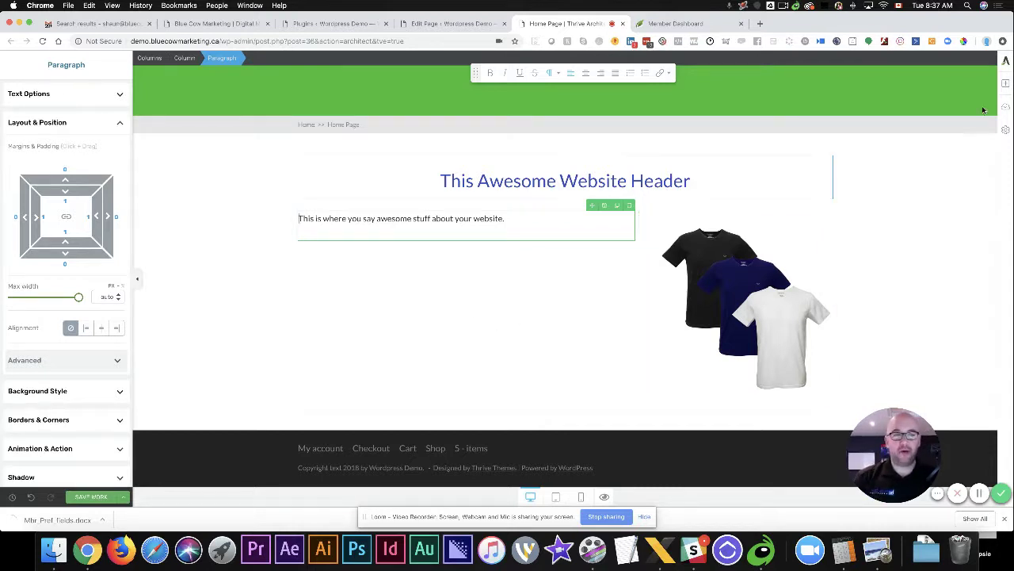
Add a video block beneath the paragraph in the left column and open its source list
click(1003, 85)
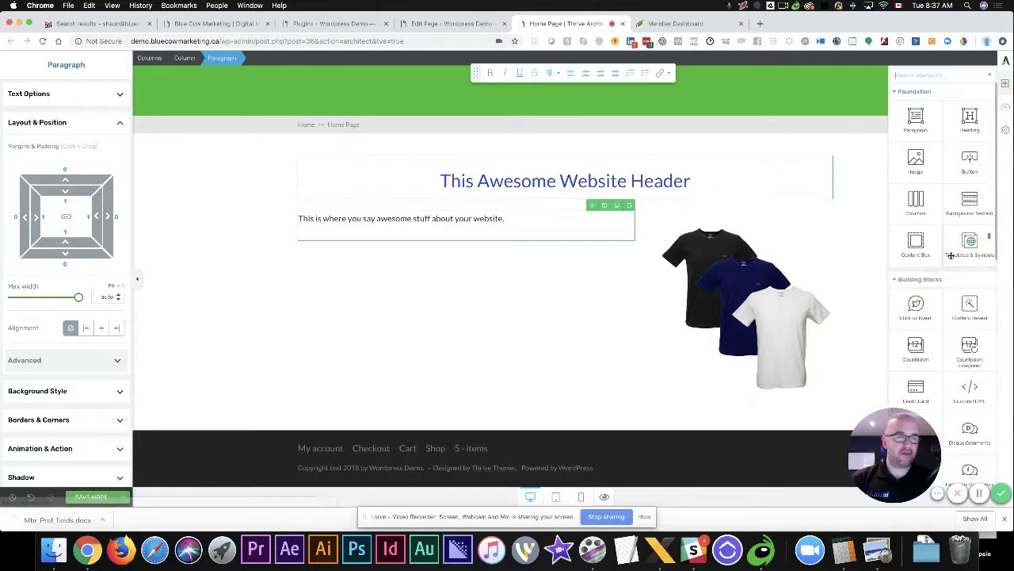
scroll(950, 260, down, 1)
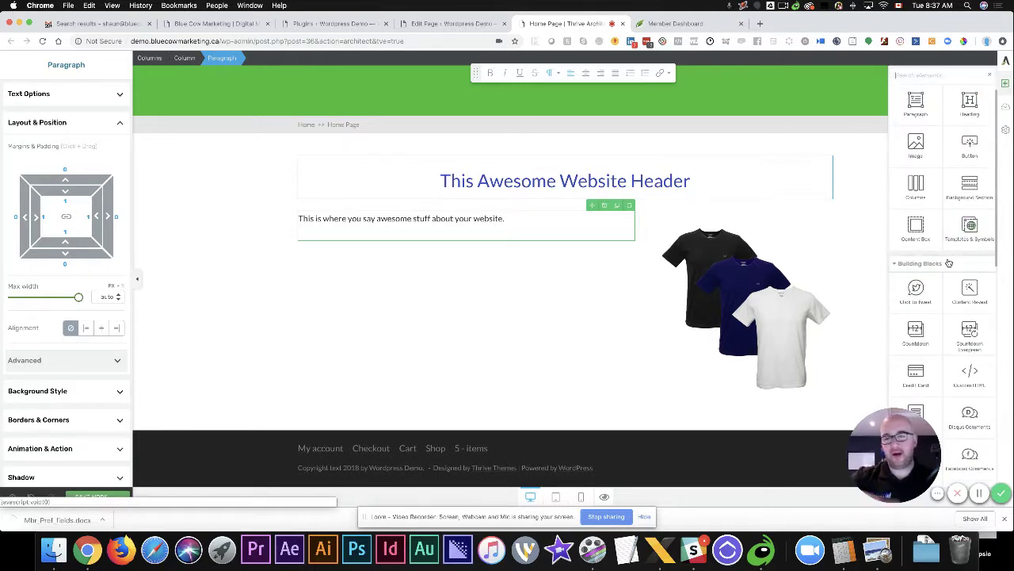
scroll(949, 262, down, 2)
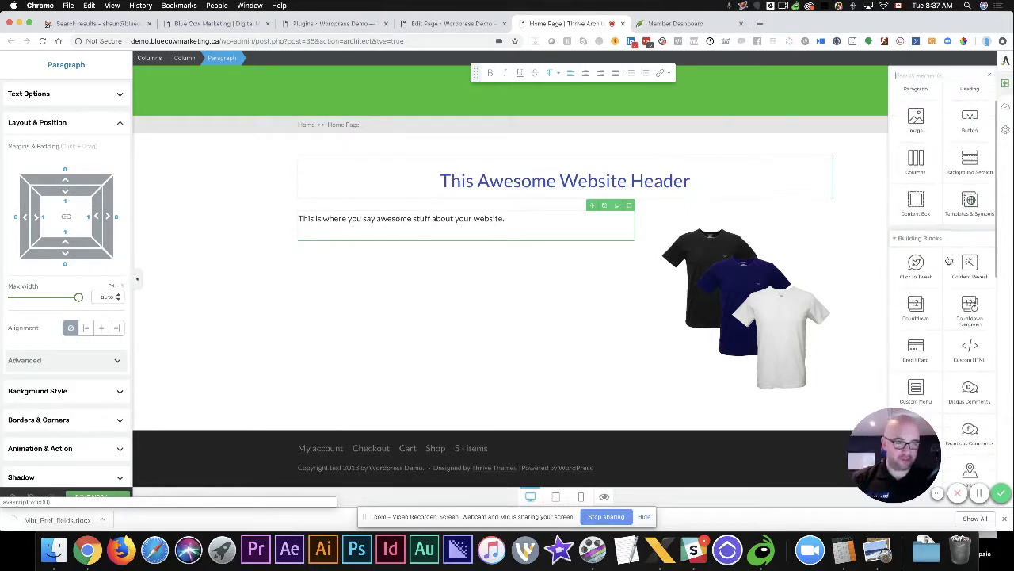
scroll(948, 261, down, 3)
scroll(944, 269, up, 3)
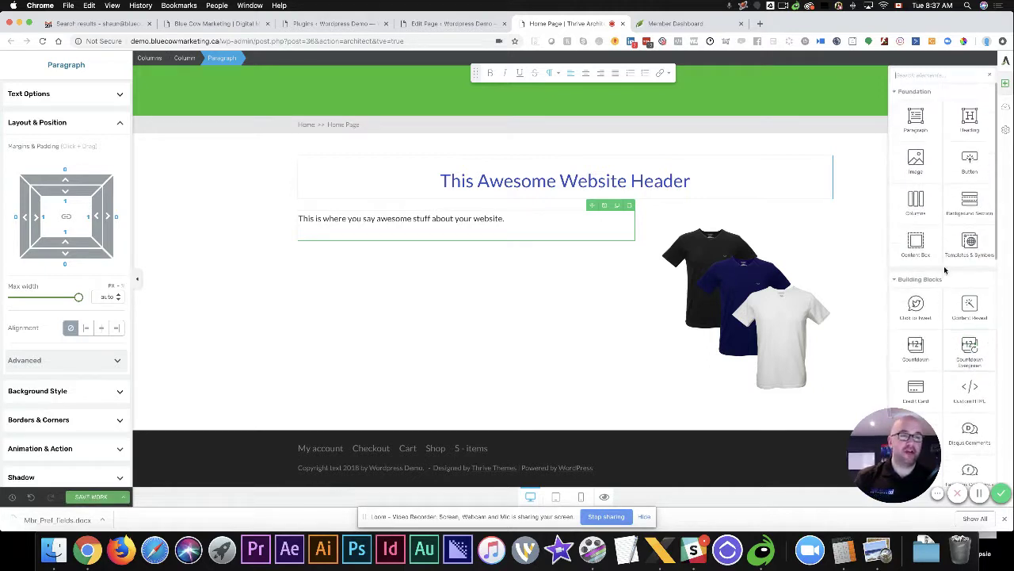
scroll(944, 269, down, 13)
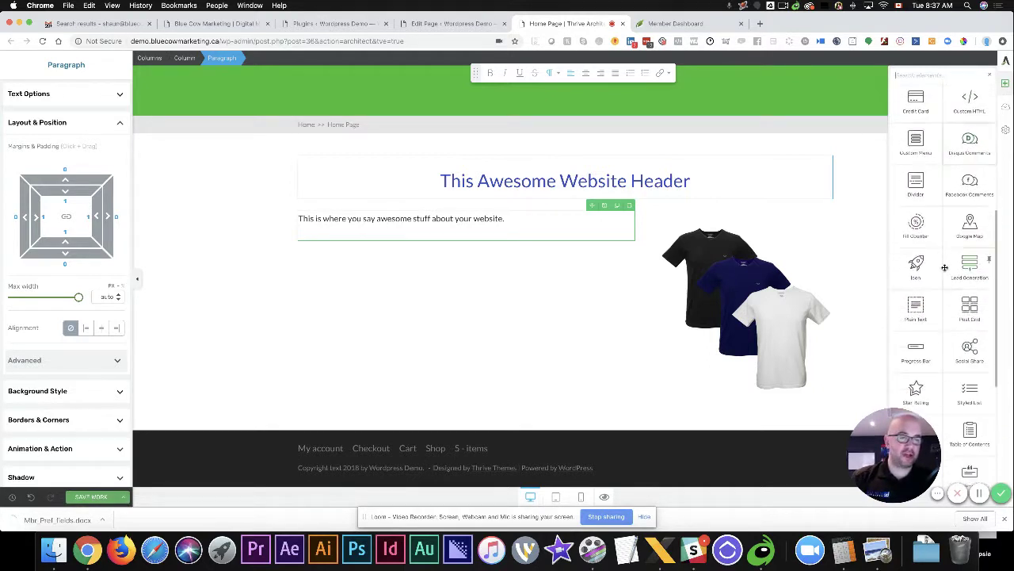
scroll(944, 268, down, 5)
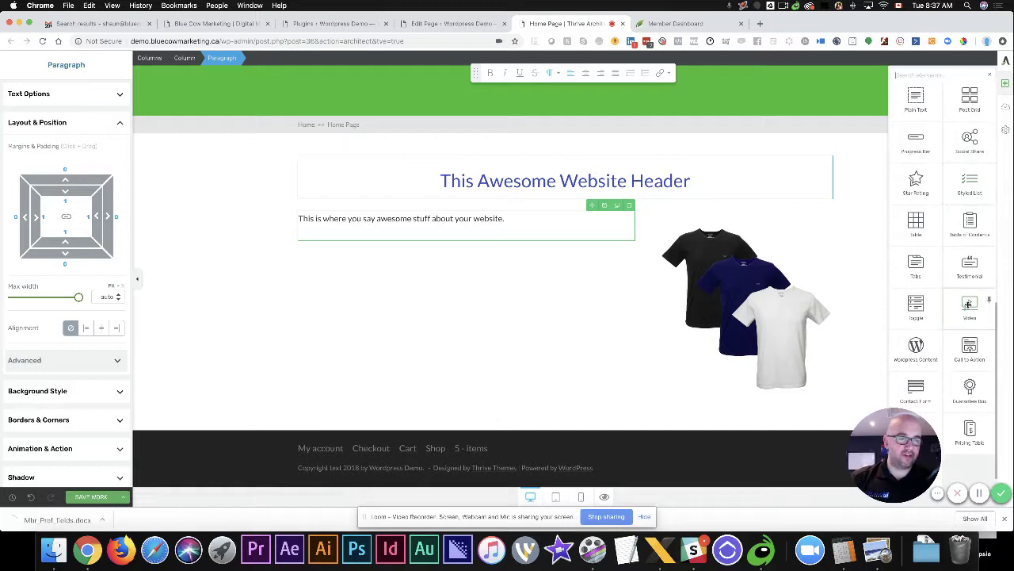
drag(971, 305, 432, 245)
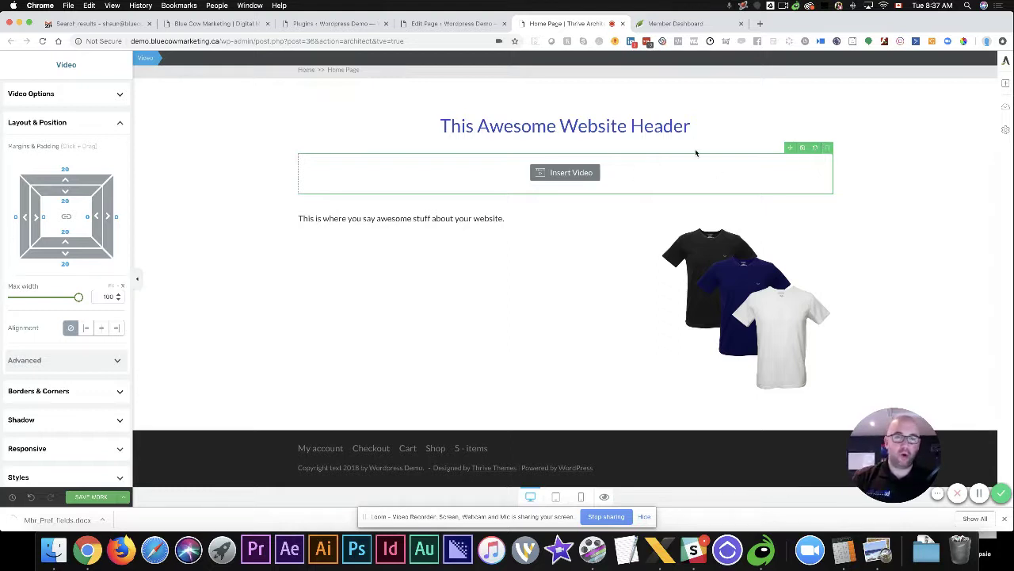
drag(790, 148, 525, 240)
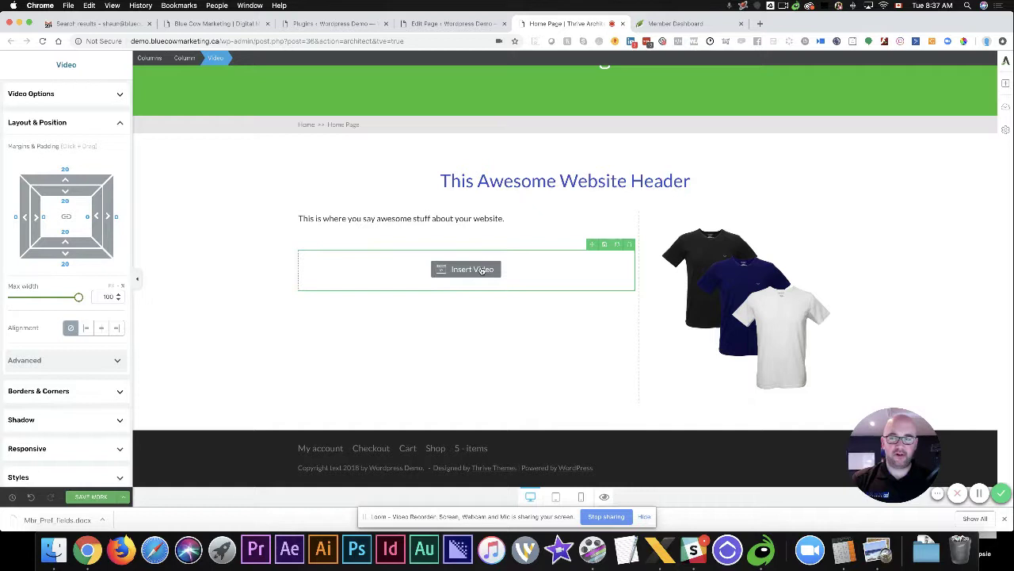
click(60, 97)
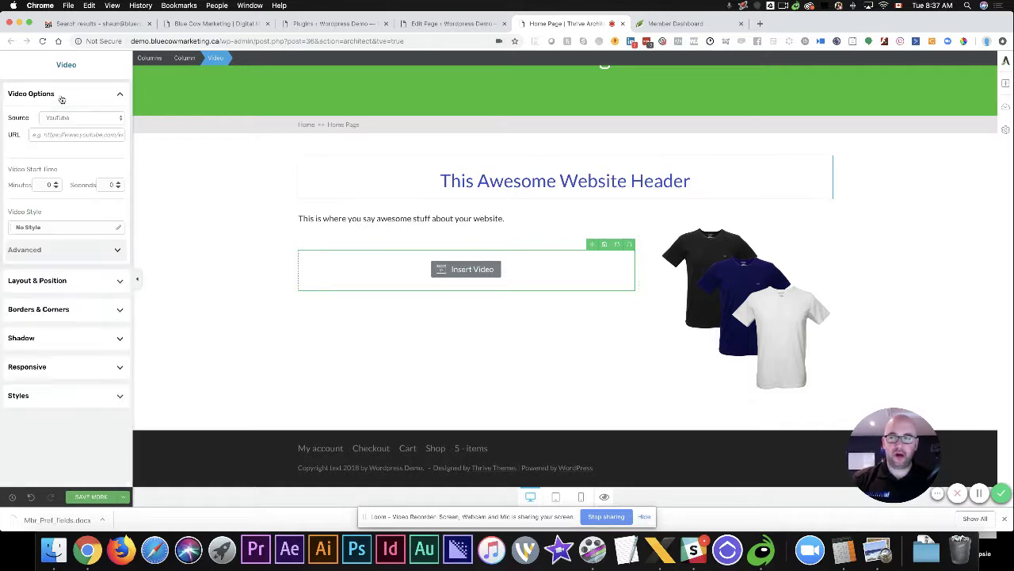
click(73, 118)
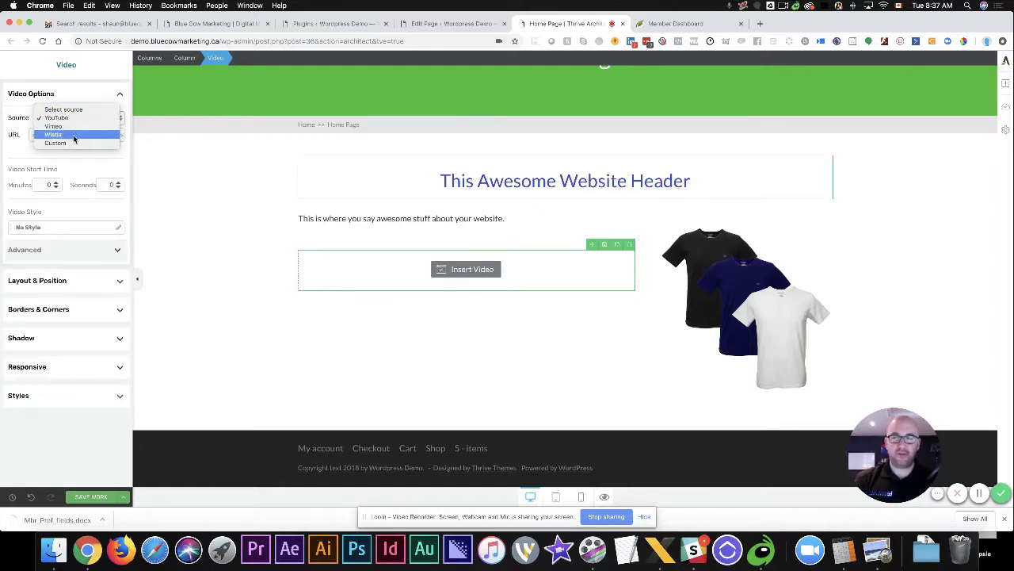
Keep YouTube as the video source and grab the Paw Patrol video's URL from a new tab
click(82, 118)
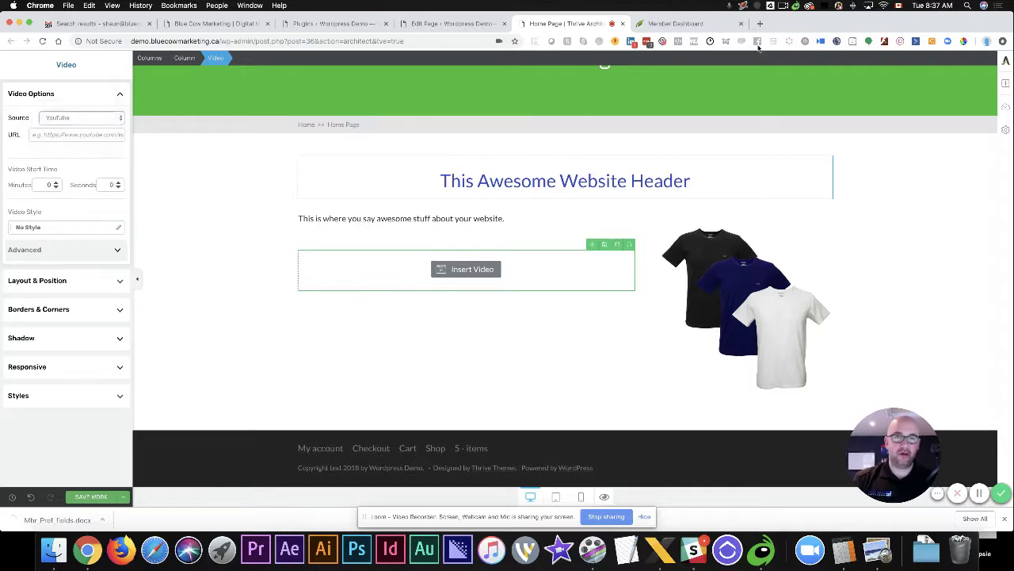
click(760, 24)
text(youtube.com/watch?v=8QhF7Honalc)
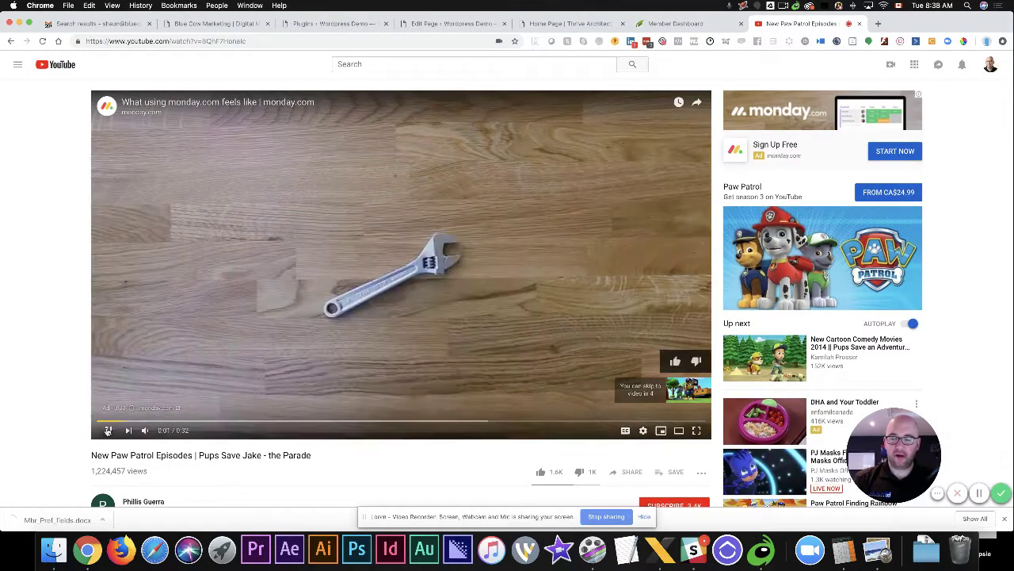
click(108, 429)
click(227, 41)
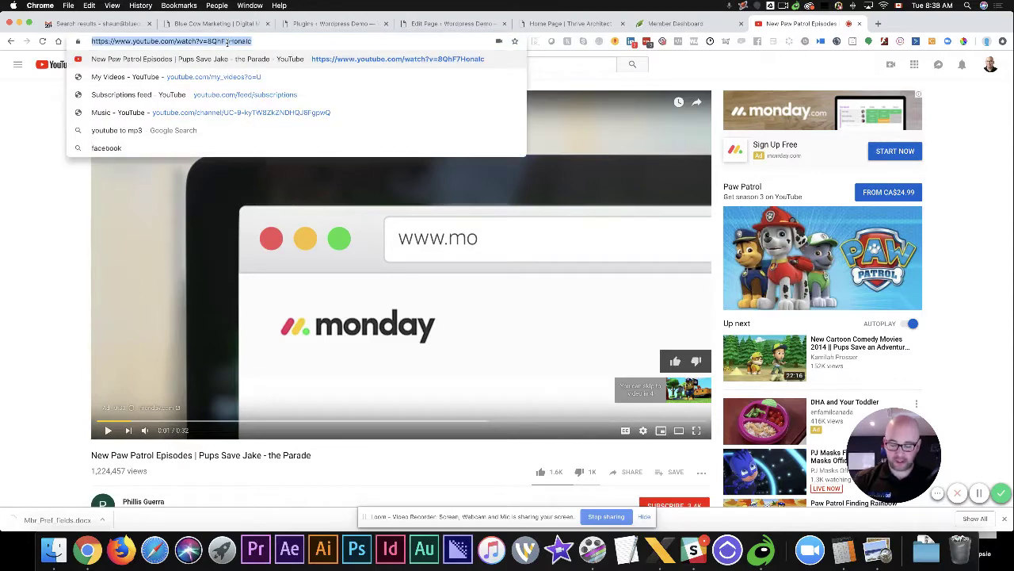
click(694, 25)
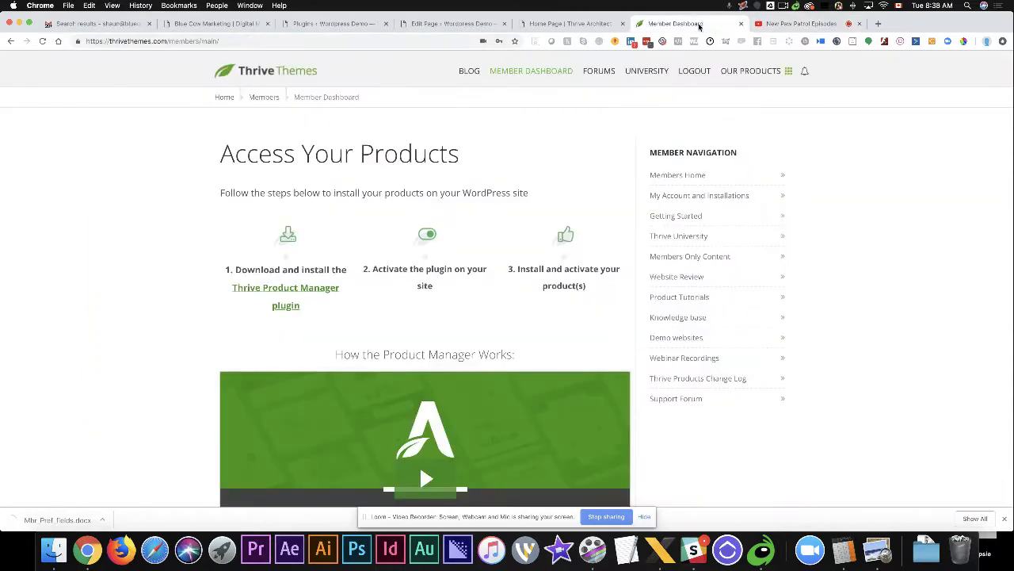
click(569, 24)
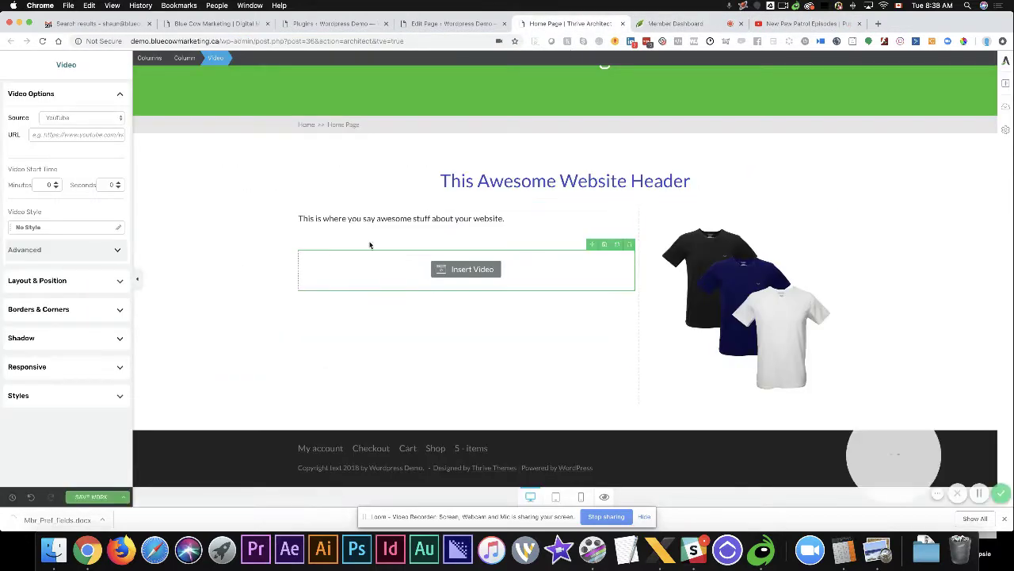
Paste the copied YouTube link into the video URL field to embed the Paw Patrol video
click(71, 133)
key(super+v)
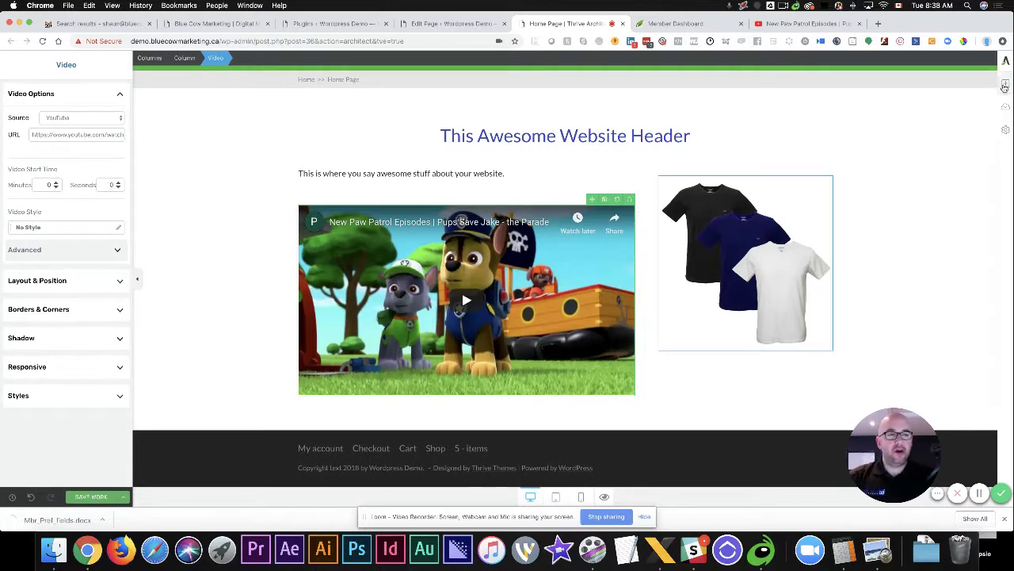
click(1005, 85)
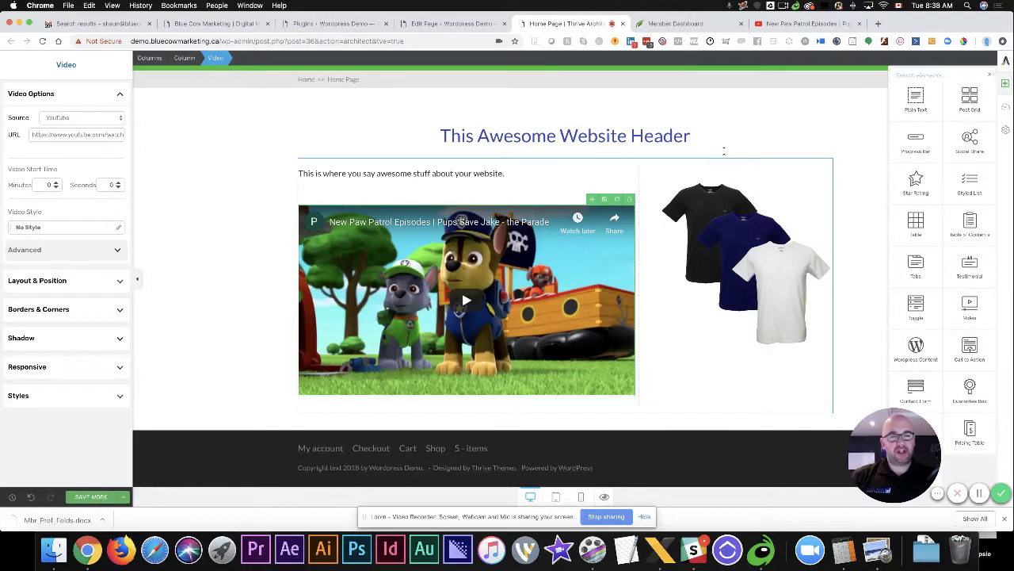
click(852, 184)
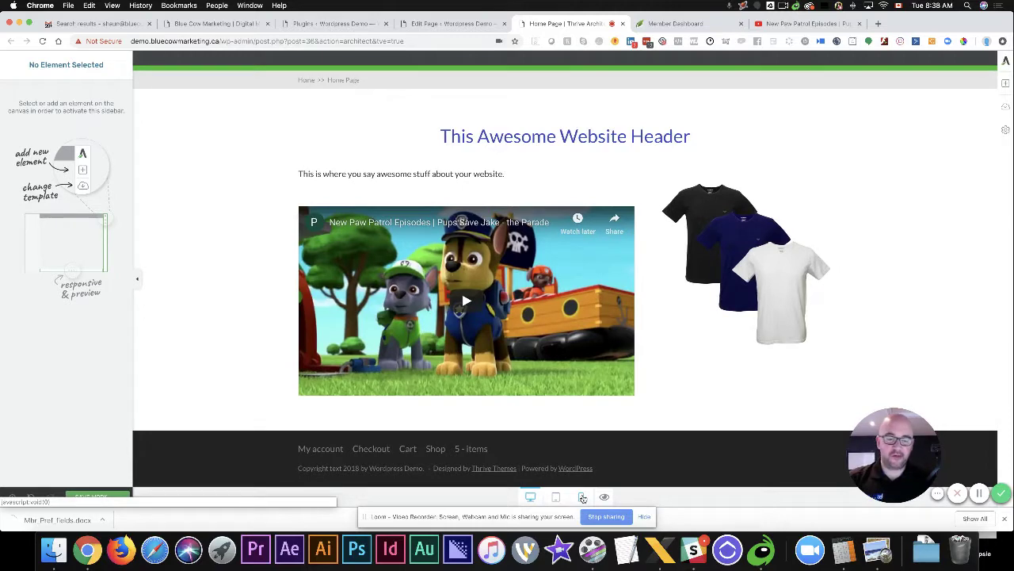
Check the page layout in the phone preview, then return the canvas to desktop view
click(583, 497)
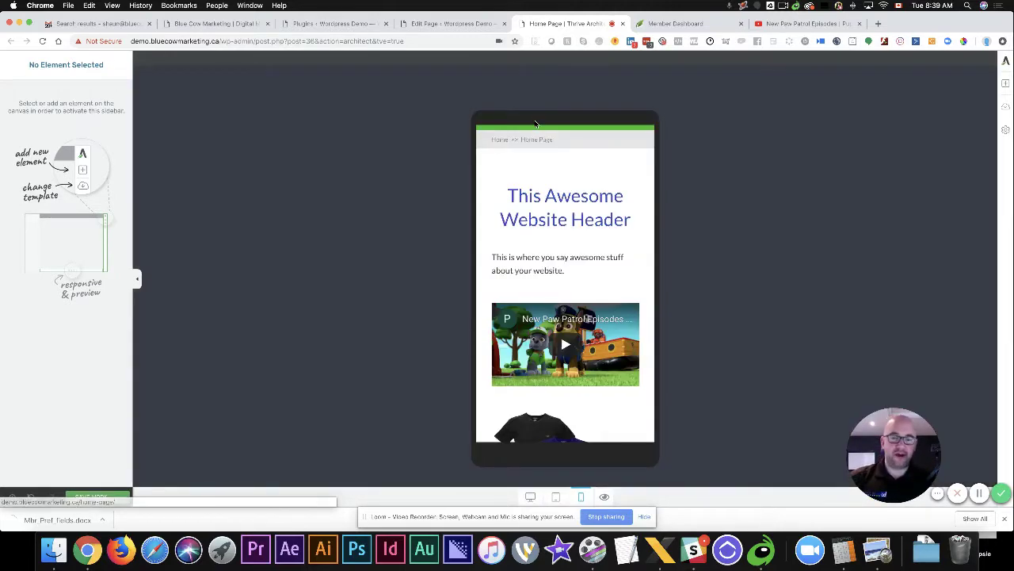
scroll(638, 224, down, 10)
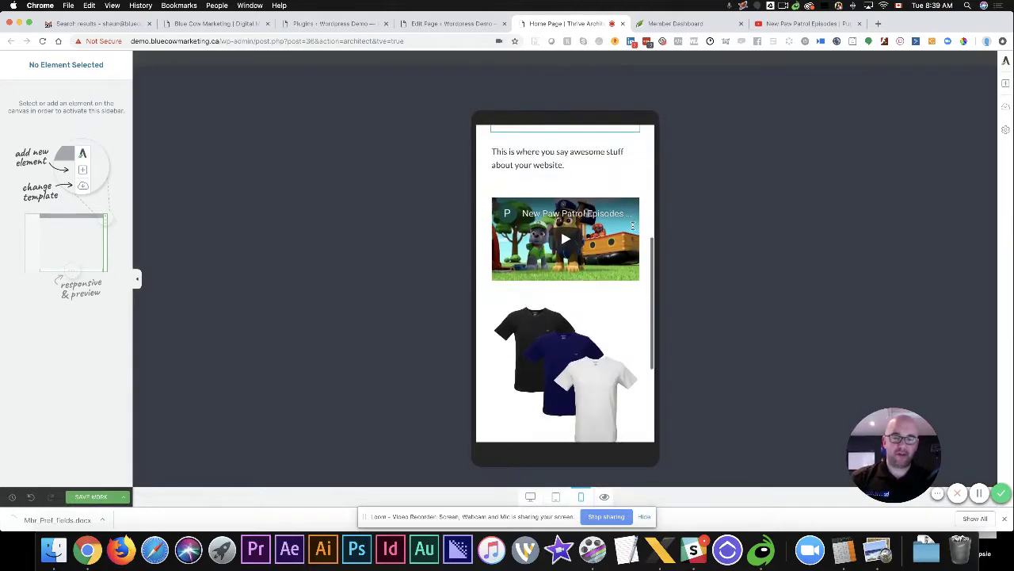
scroll(634, 227, up, 10)
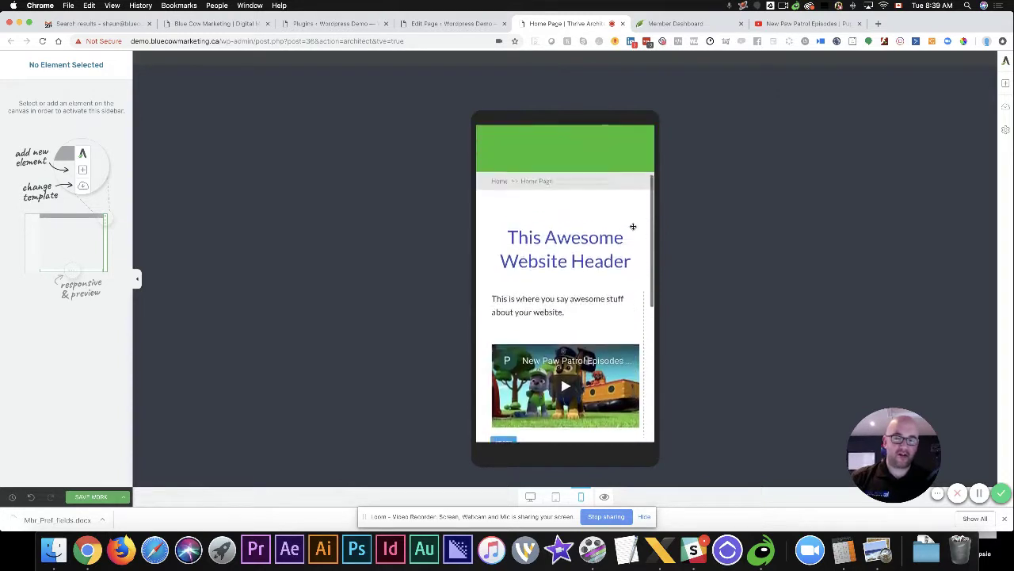
click(528, 497)
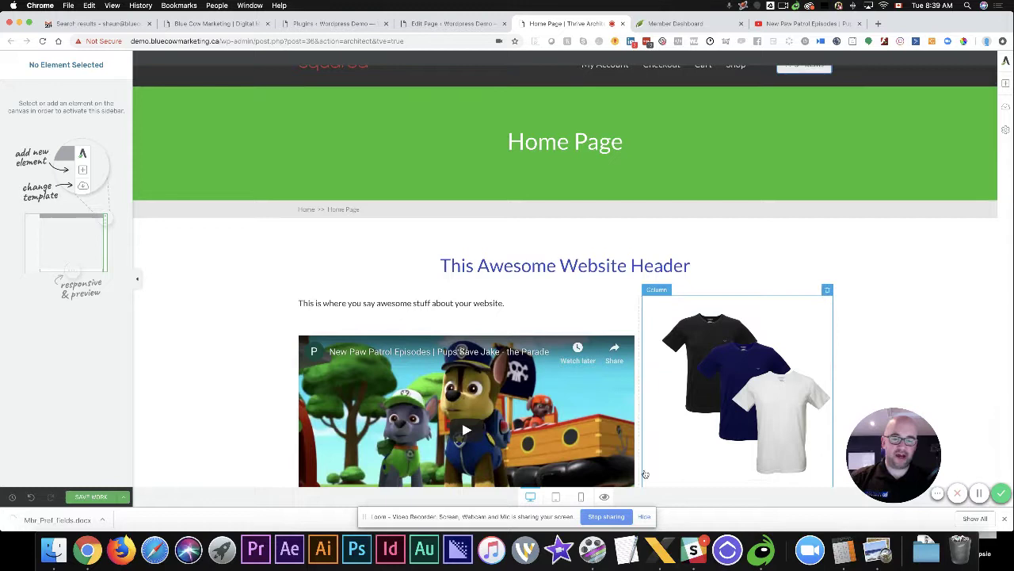
click(580, 497)
scroll(576, 319, down, 5)
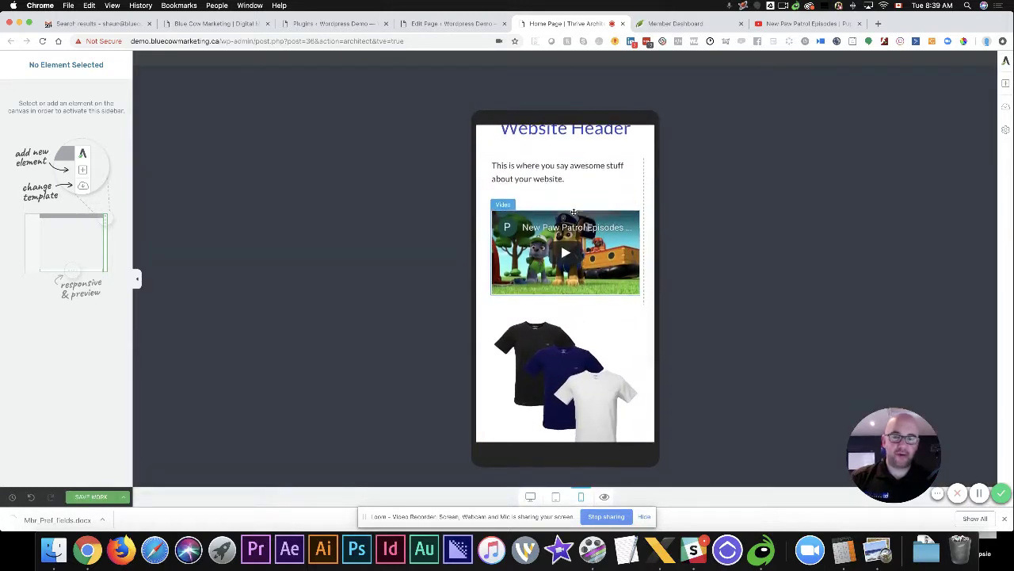
scroll(573, 212, down, 1)
scroll(572, 213, up, 6)
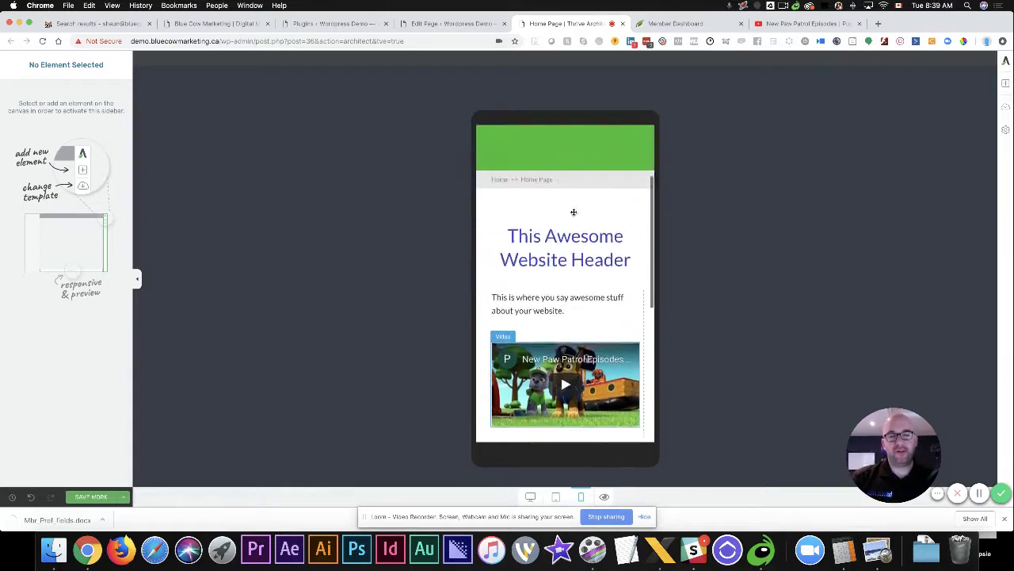
scroll(573, 210, down, 5)
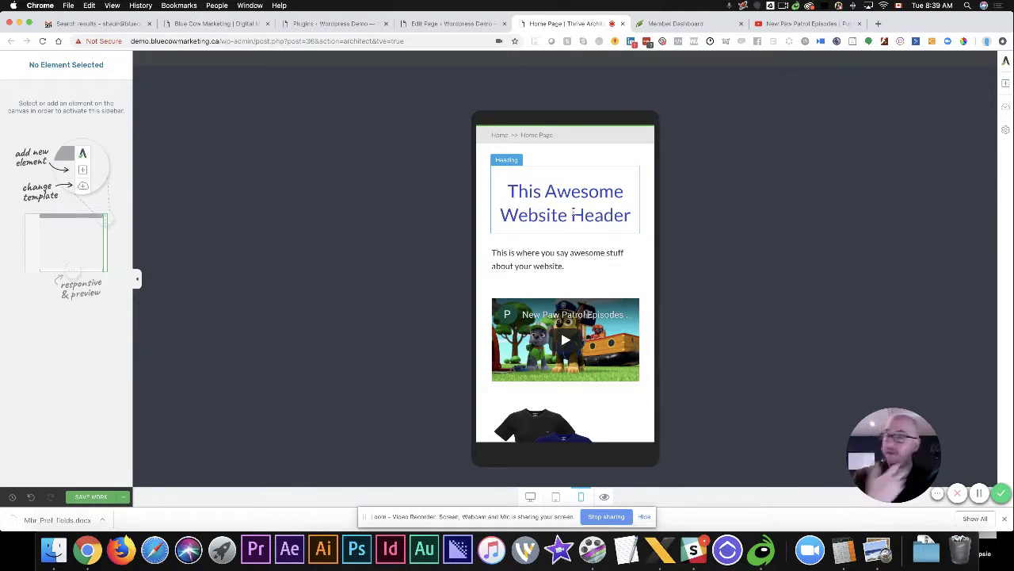
click(530, 496)
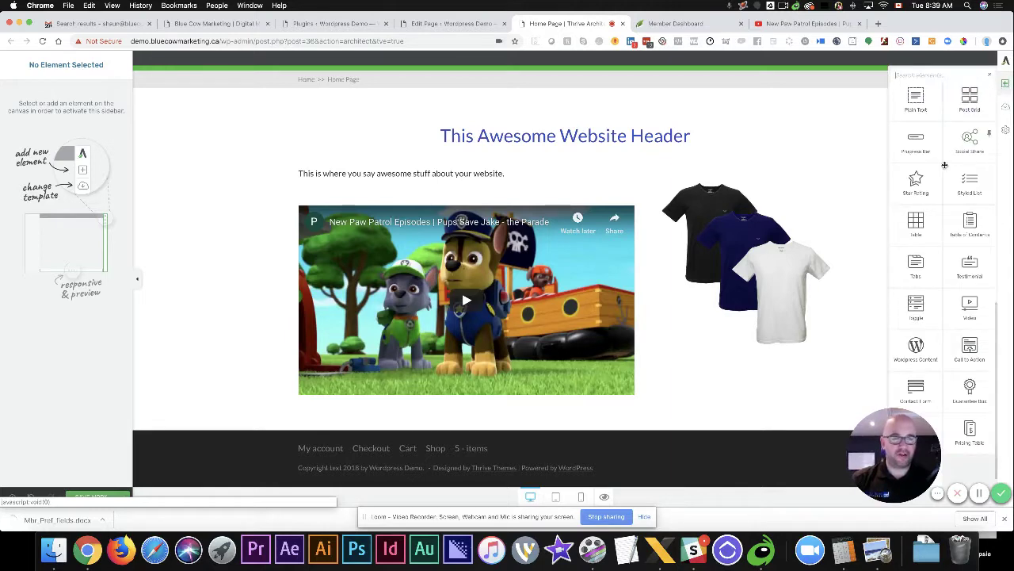
Place a new 'Default Button Text' button just below the heading
scroll(970, 310, down, 1)
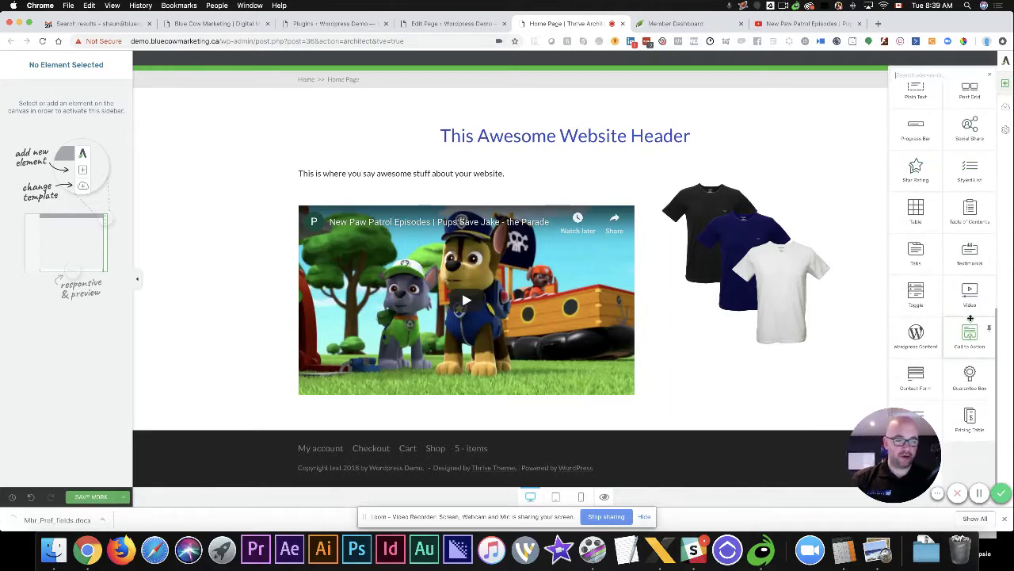
scroll(970, 318, up, 10)
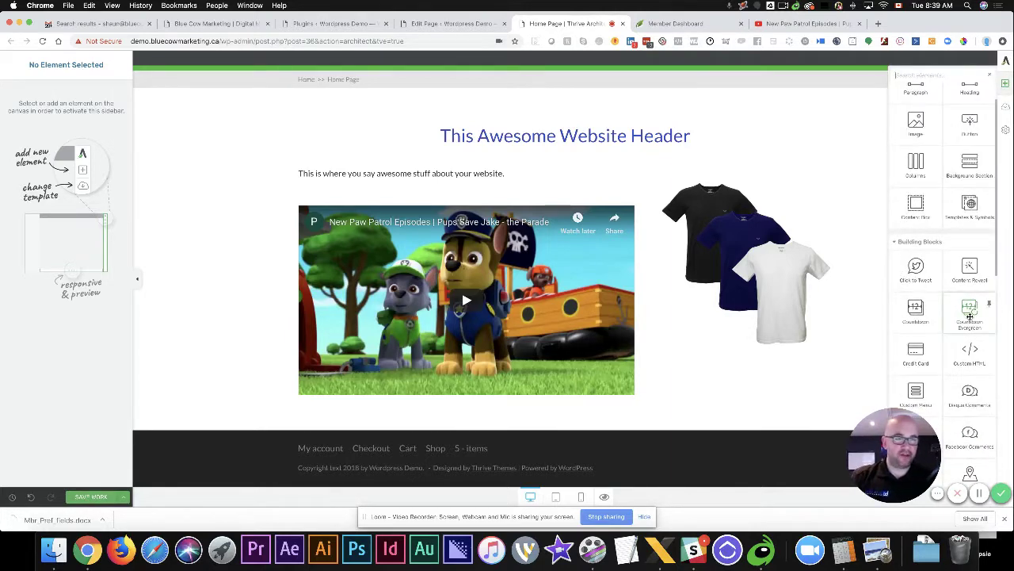
drag(968, 158, 533, 158)
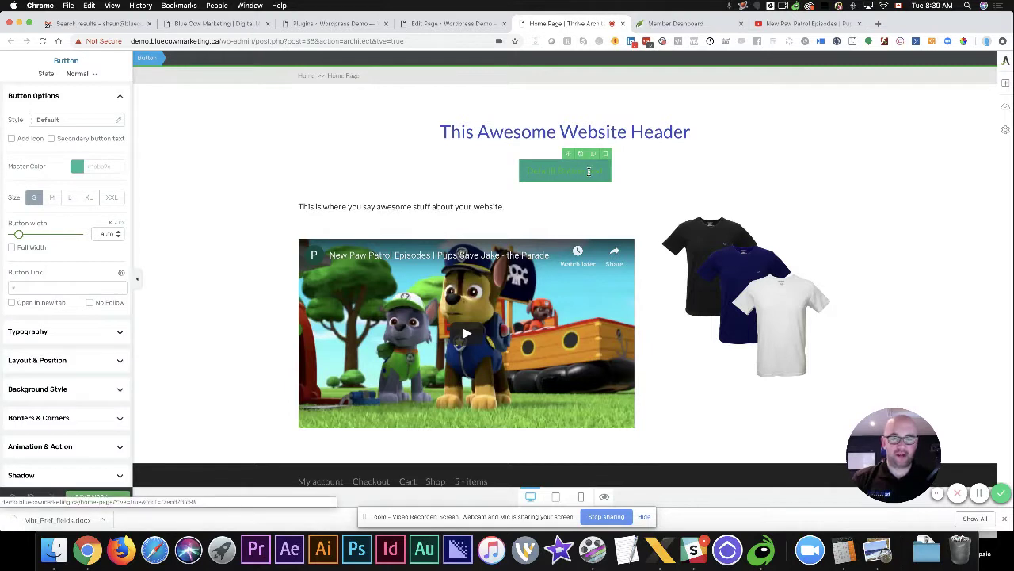
click(589, 171)
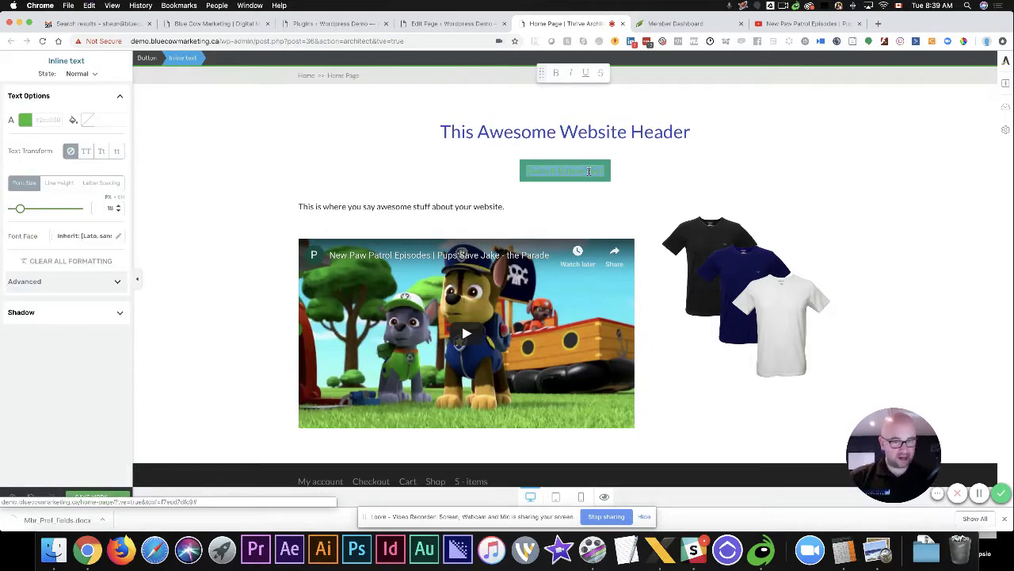
click(588, 171)
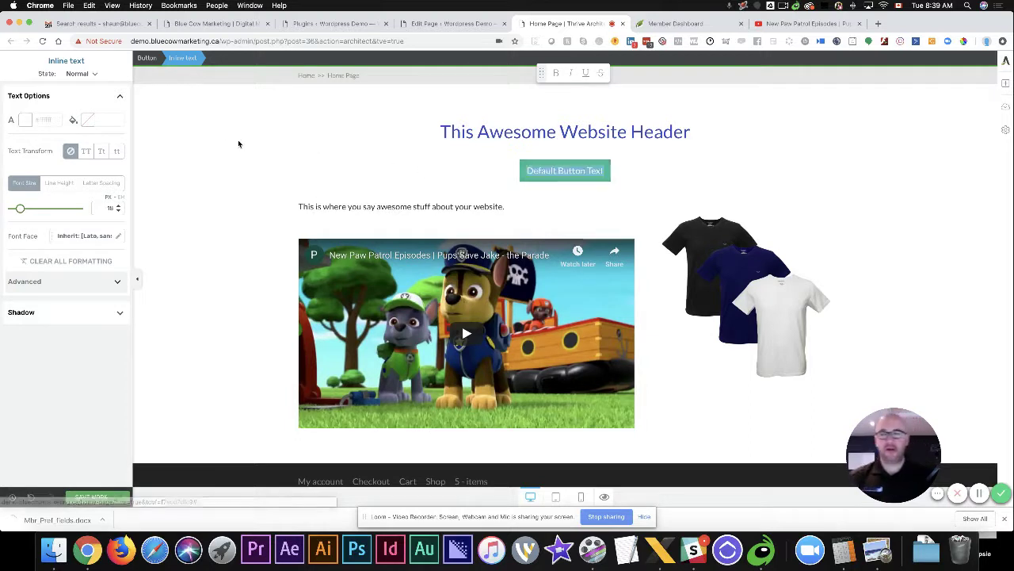
click(522, 167)
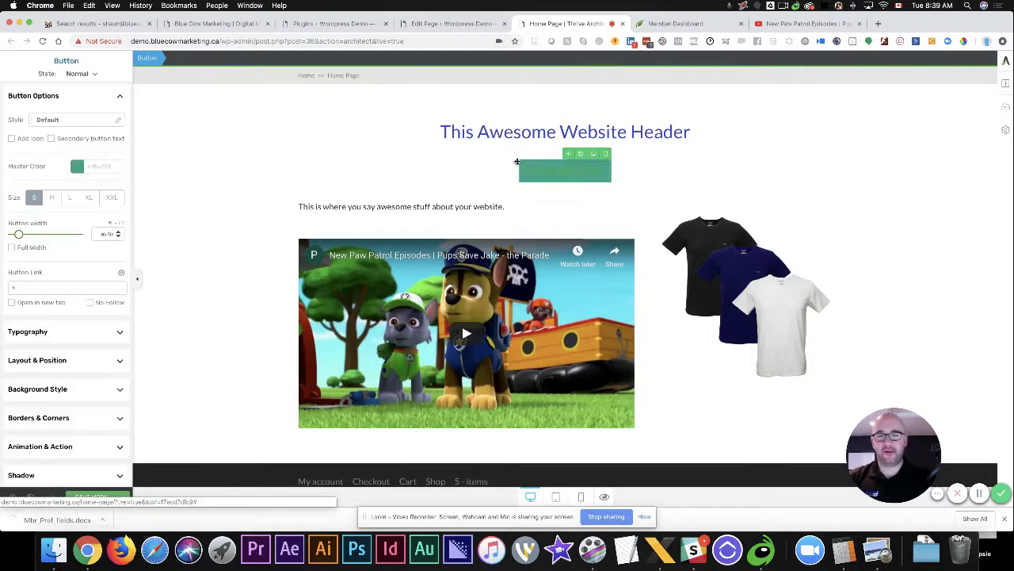
Set the button's master colour to the saved blue and its style to Full Rounded
click(77, 166)
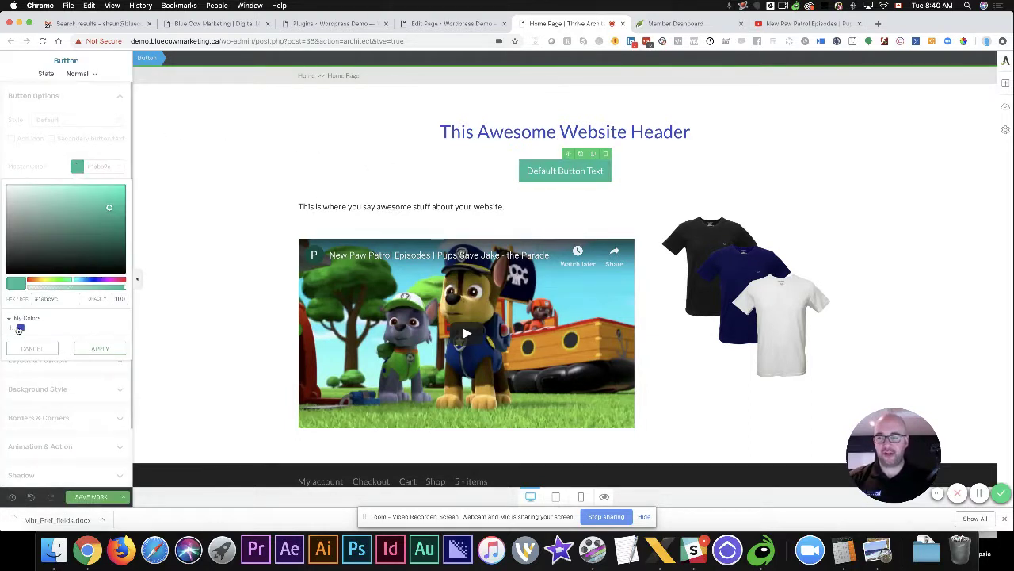
click(19, 327)
click(99, 349)
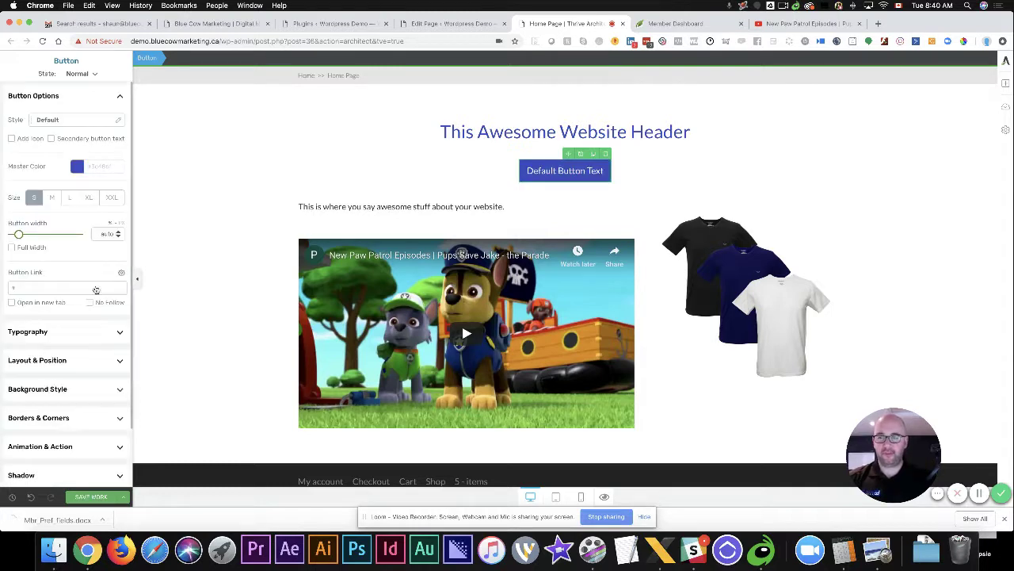
click(79, 124)
scroll(75, 270, down, 4)
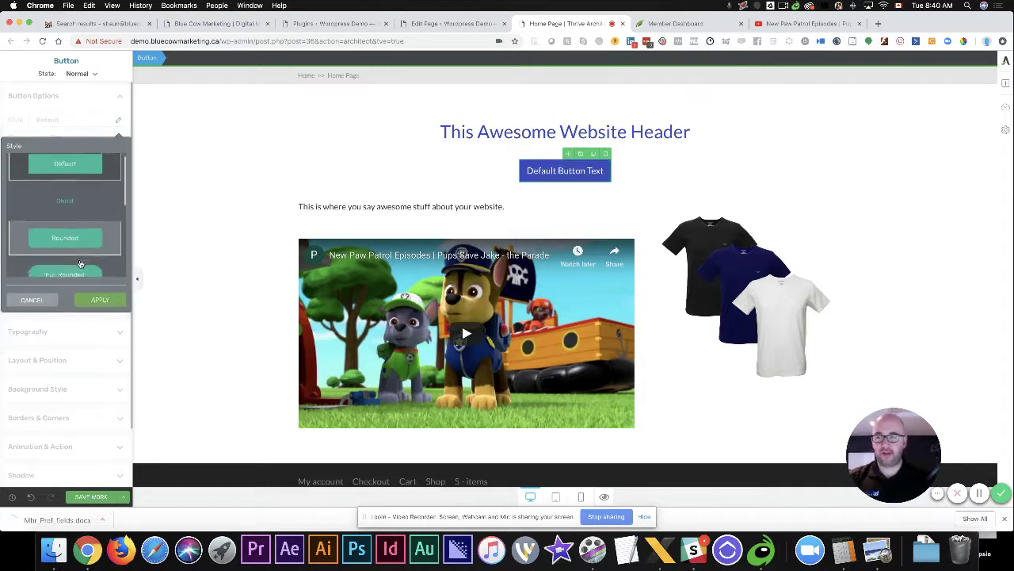
click(63, 222)
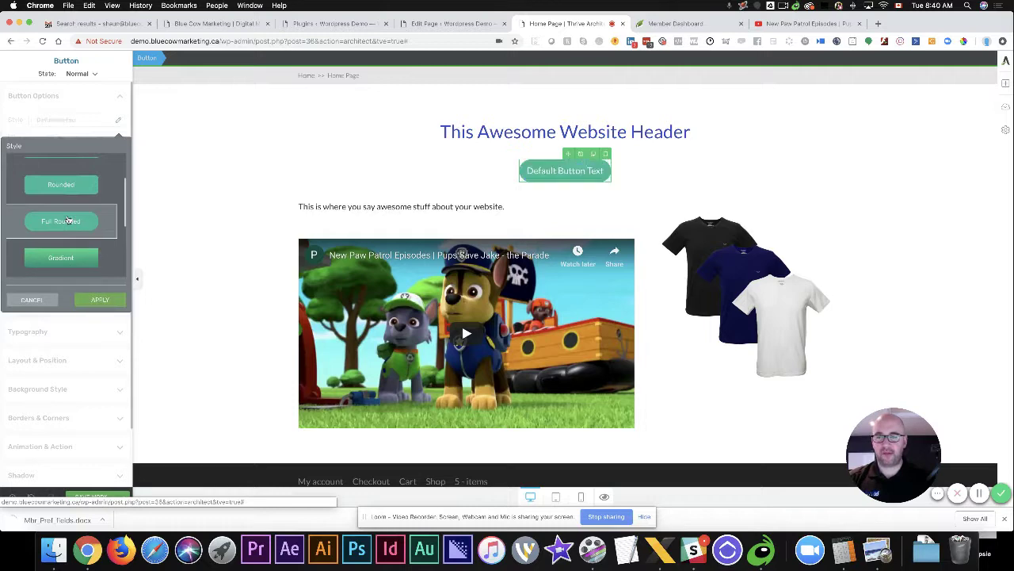
click(101, 299)
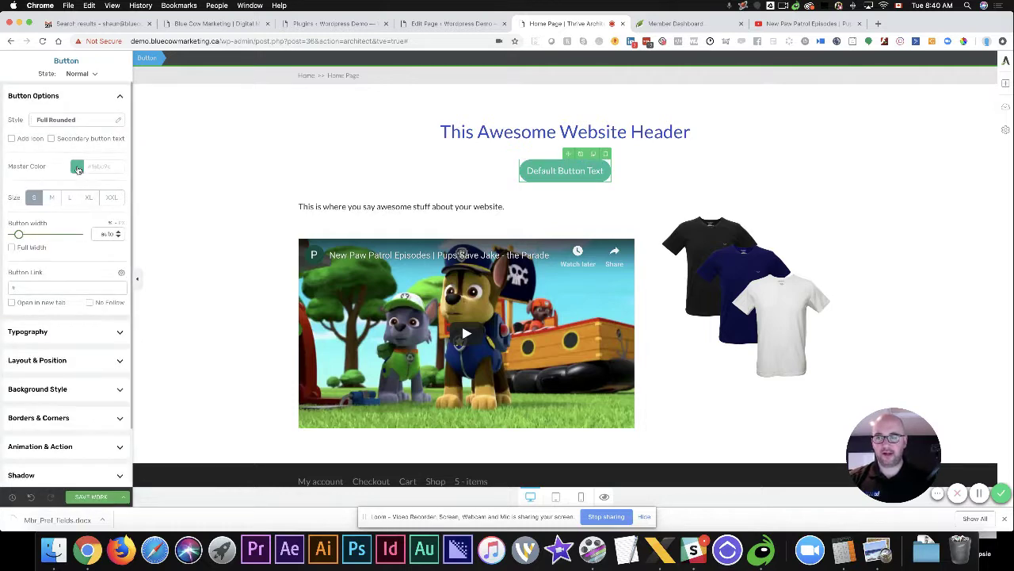
Set the button's hover colour to the saved blue
click(78, 167)
click(20, 329)
click(98, 348)
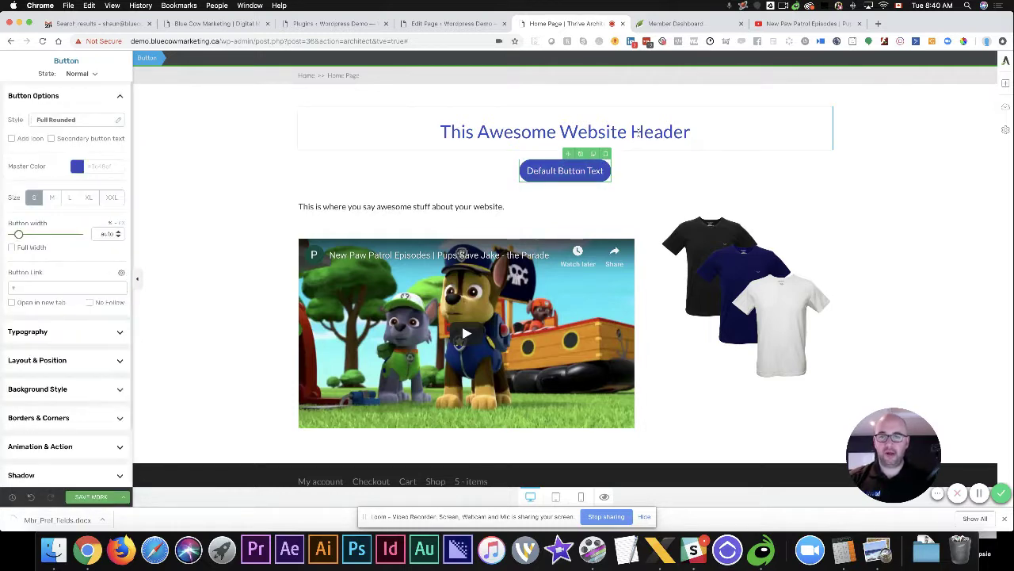
click(573, 172)
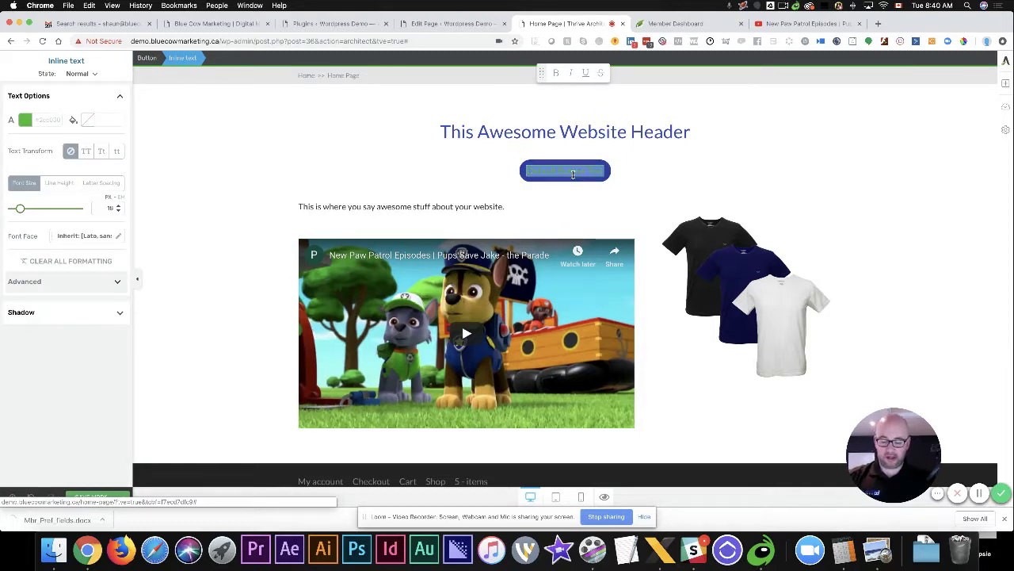
Change the button text to 'TAP TO TEXT US' and link it to an sms: phone number
text(TAP TO TEXT US)
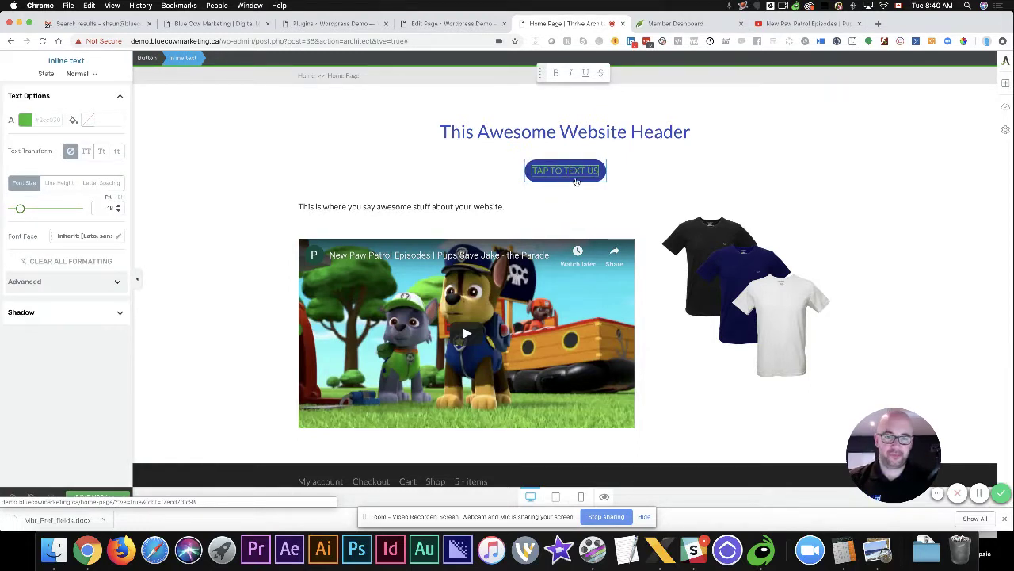
click(598, 176)
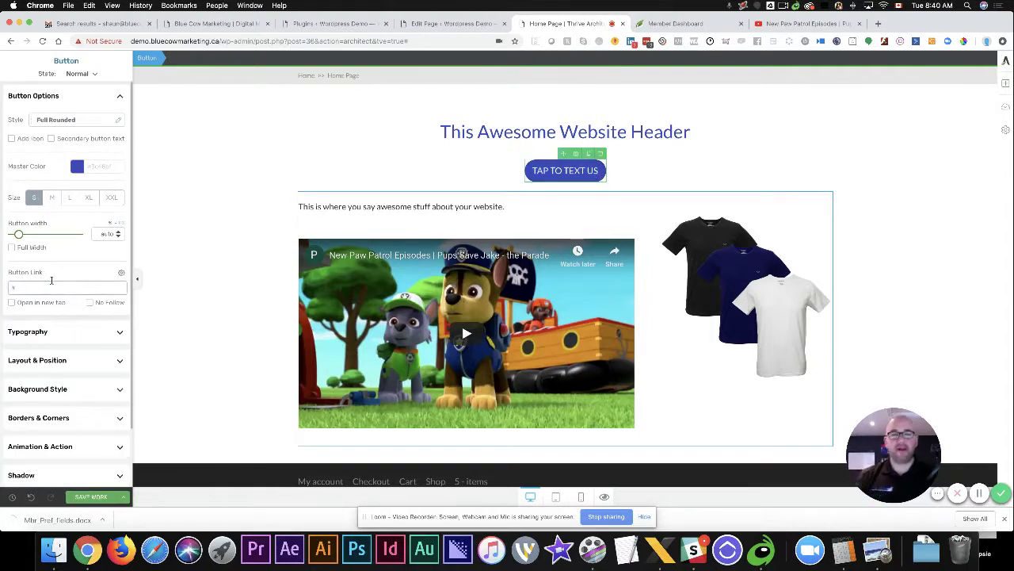
click(52, 286)
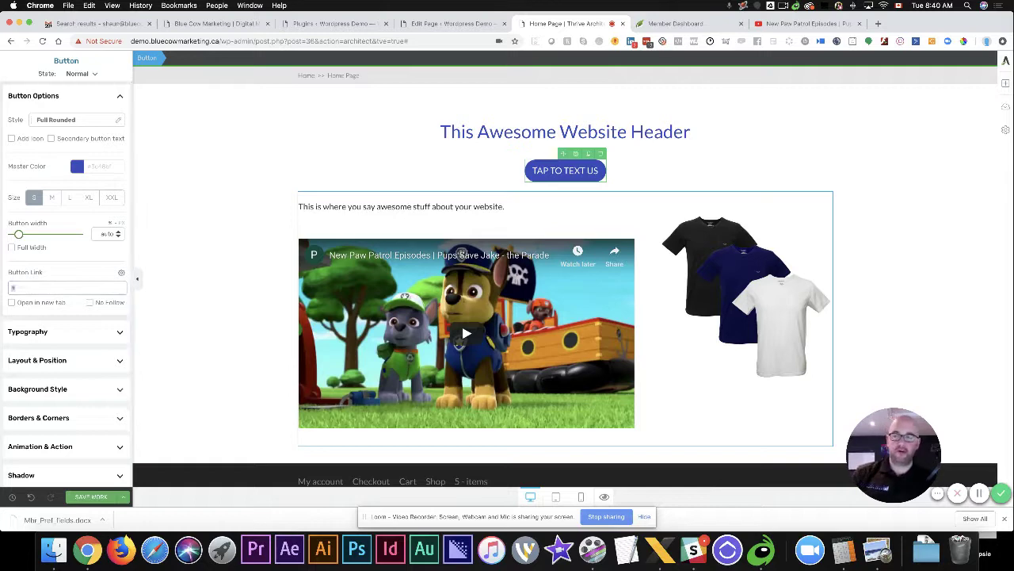
text(sms:)
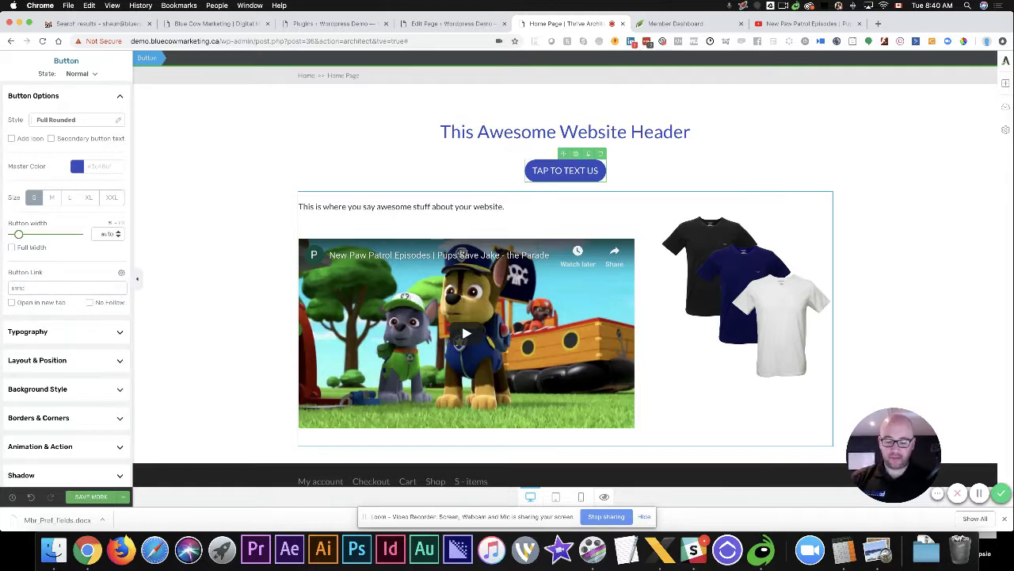
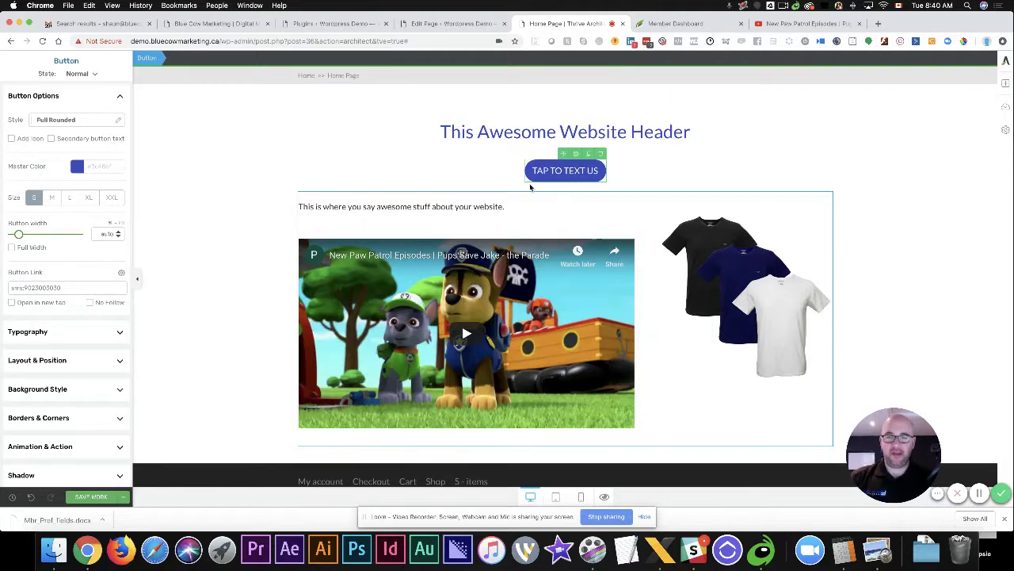
click(636, 166)
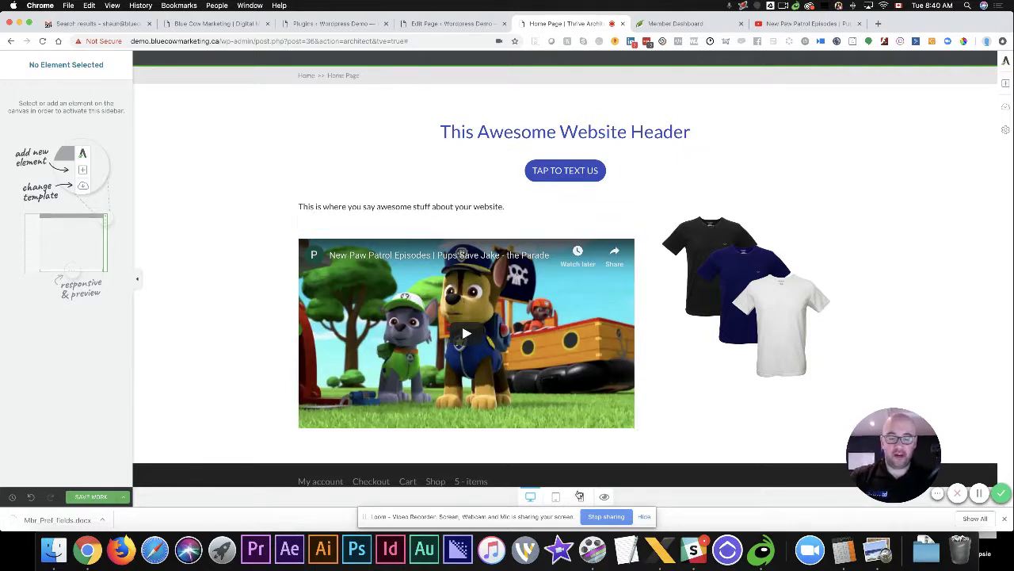
Hide the TAP TO TEXT US button on desktop and tablet so it shows on mobile only
click(580, 496)
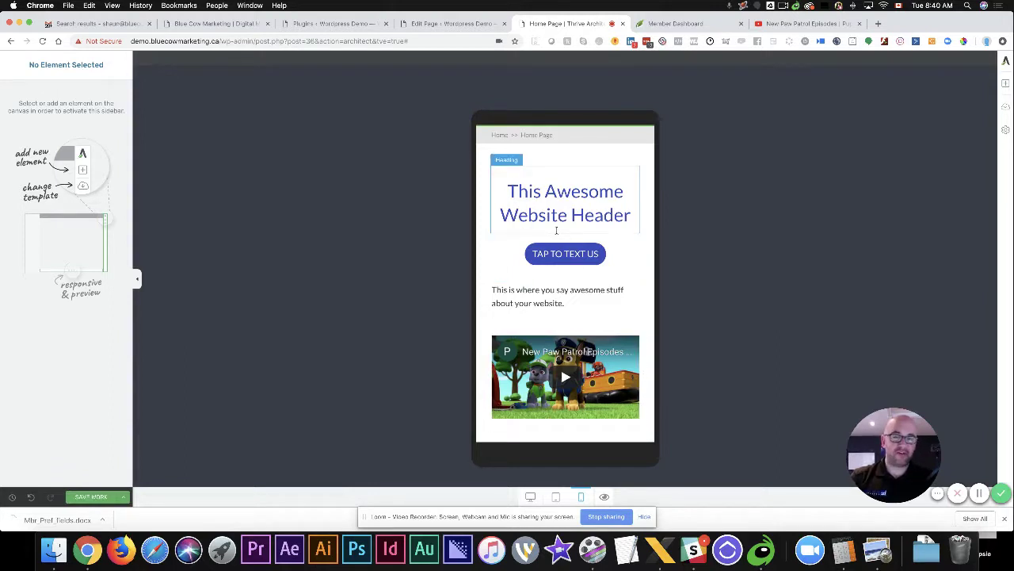
click(531, 496)
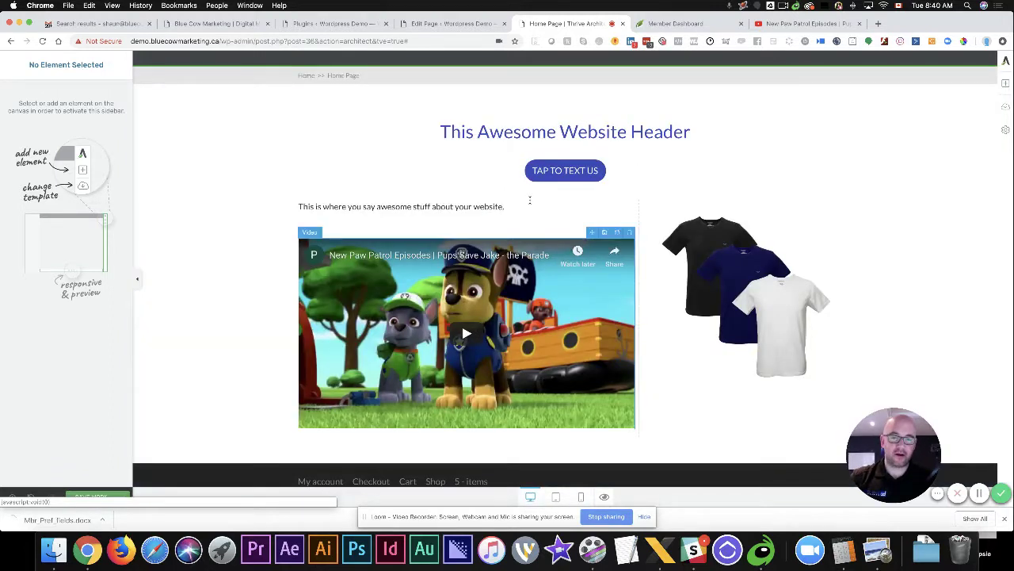
click(544, 165)
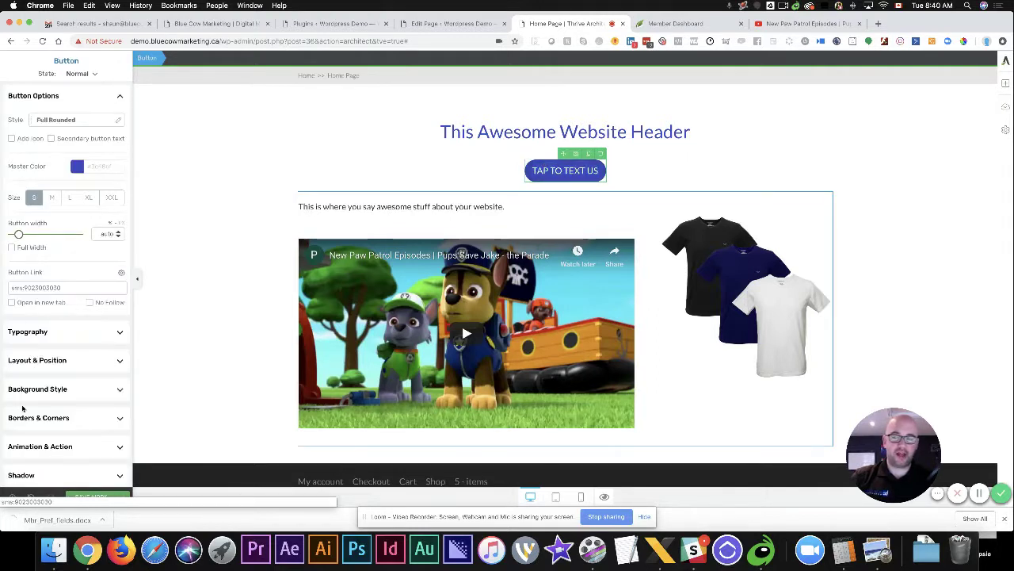
scroll(77, 437, down, 2)
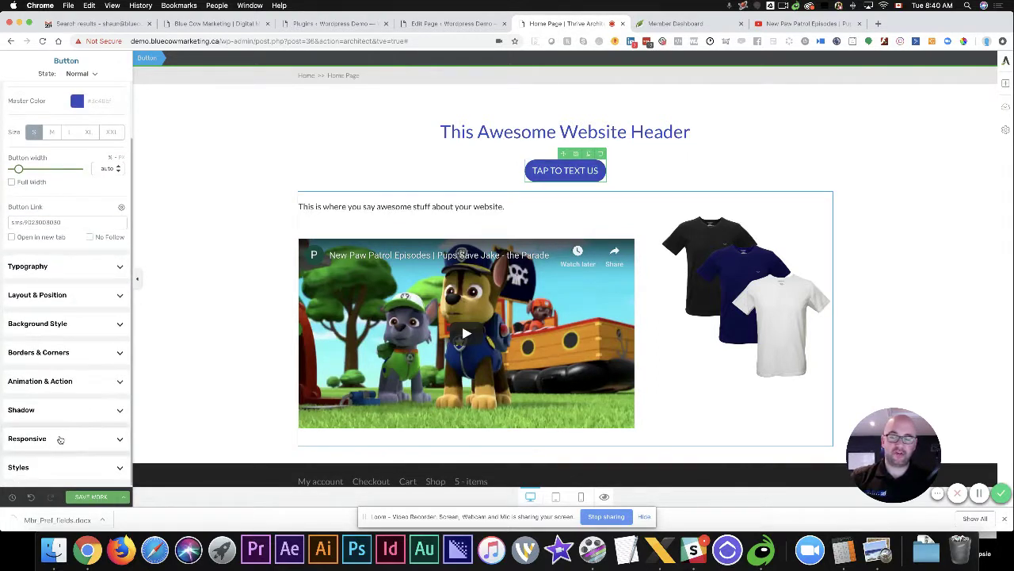
click(63, 444)
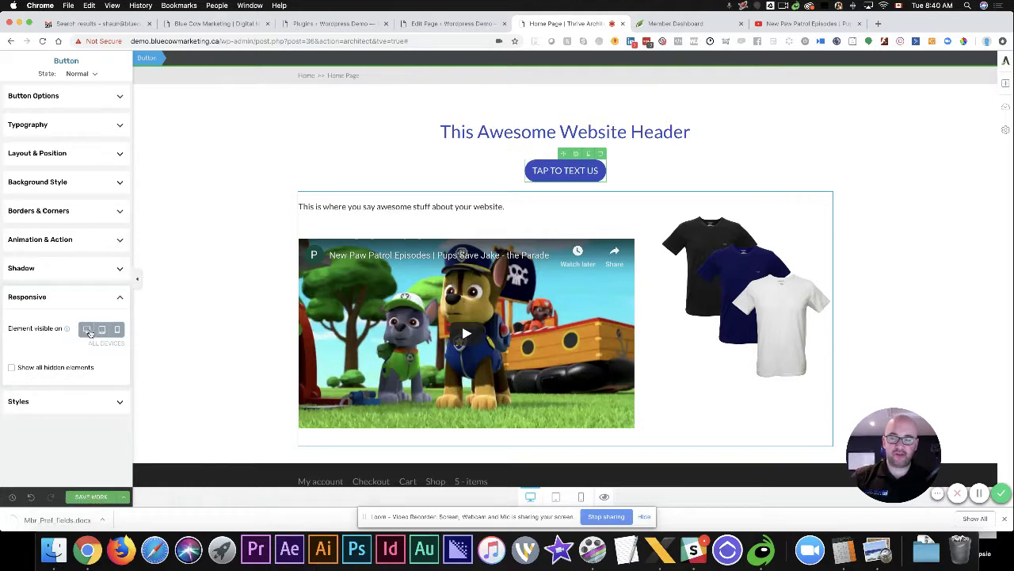
click(87, 332)
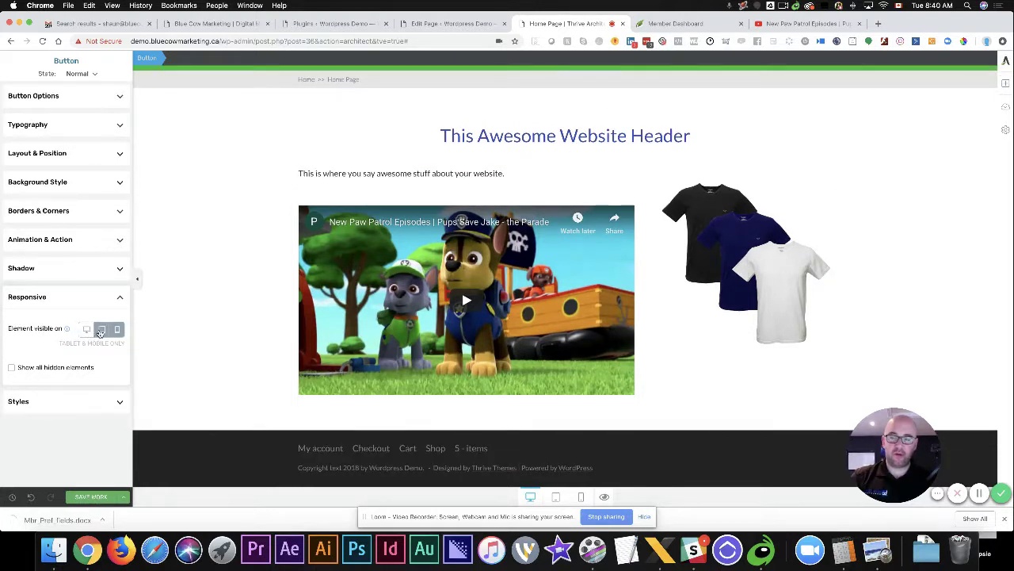
click(101, 331)
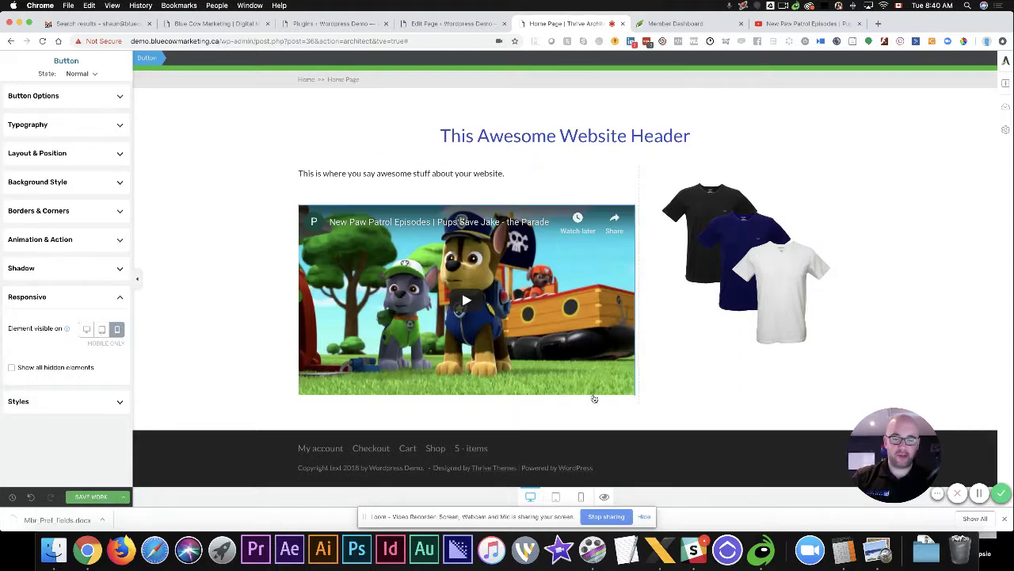
Check the button appears in the phone preview, then confirm the desktop layout omits it
click(582, 497)
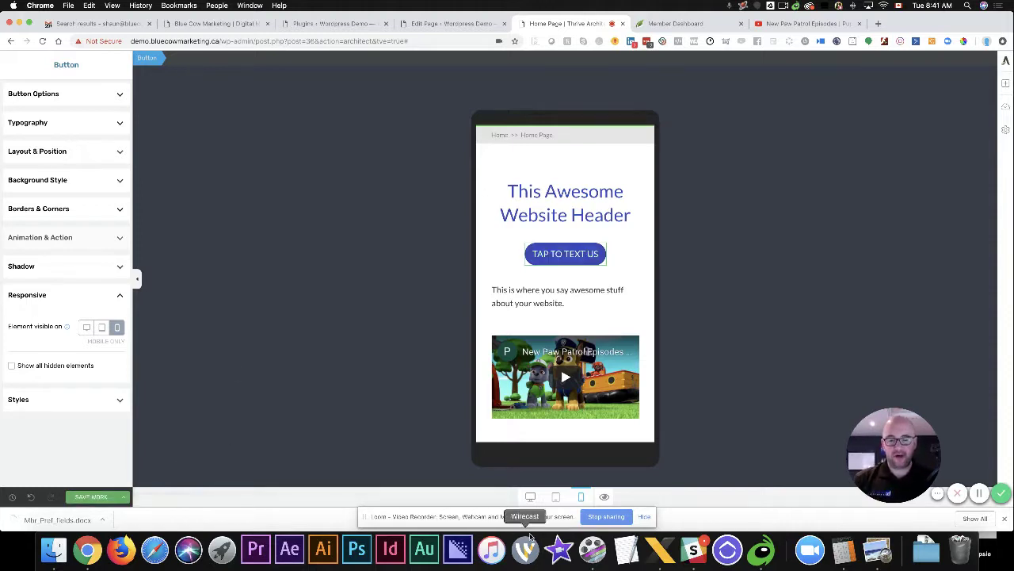
click(529, 497)
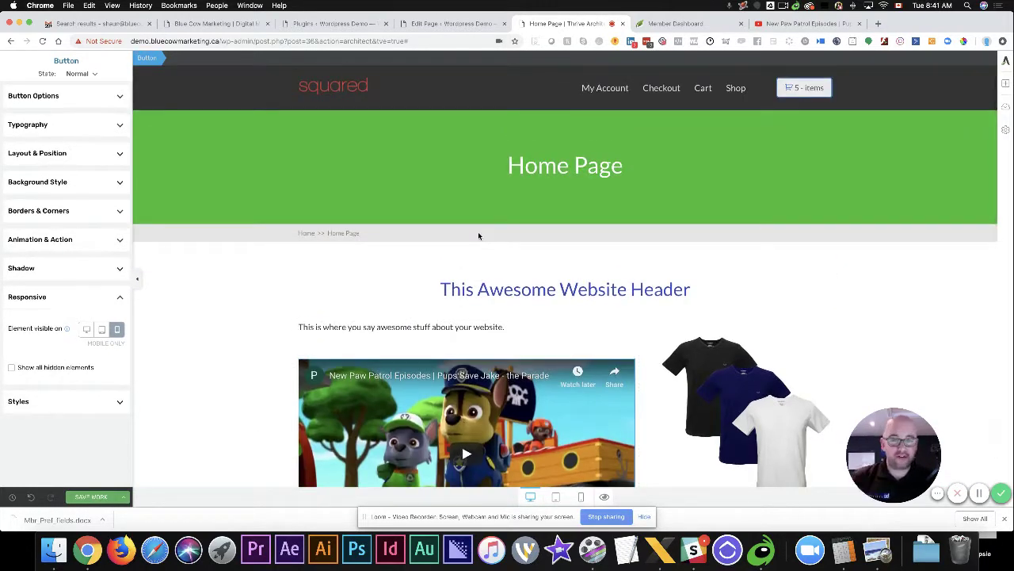
scroll(478, 236, down, 2)
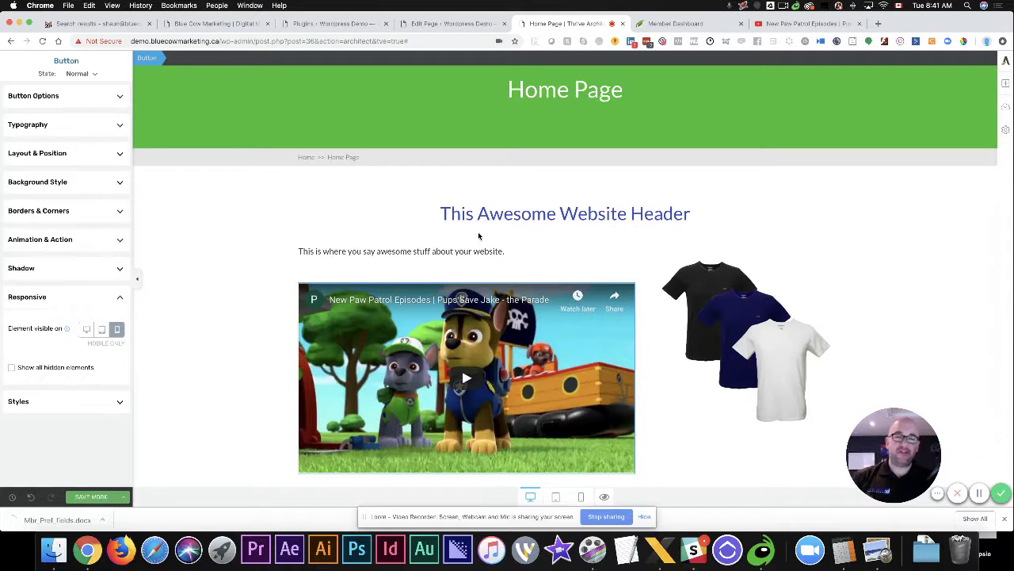